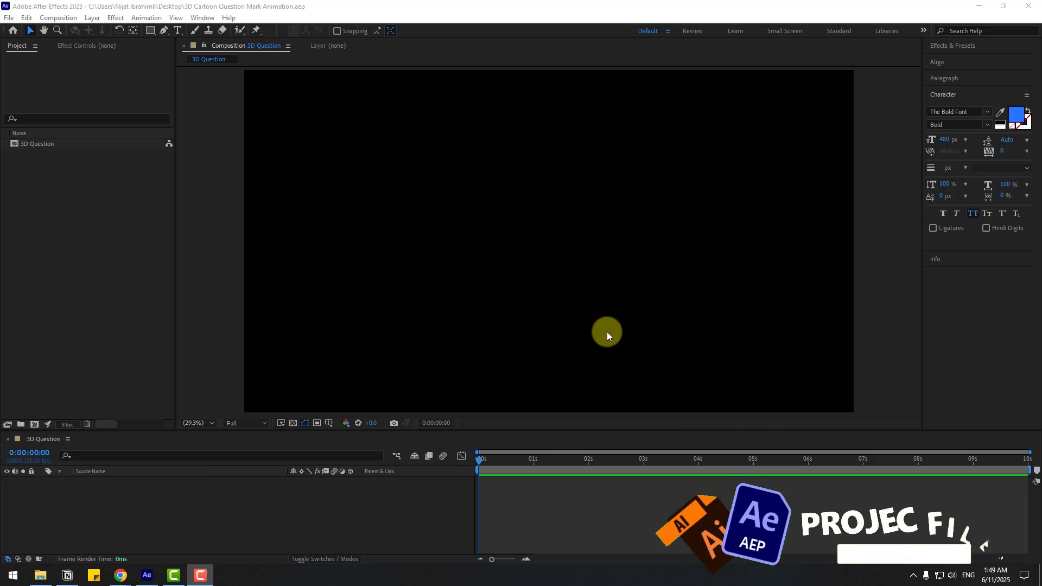
Create a new solid layer named BG in the 3D Question composition
right_click(204, 501)
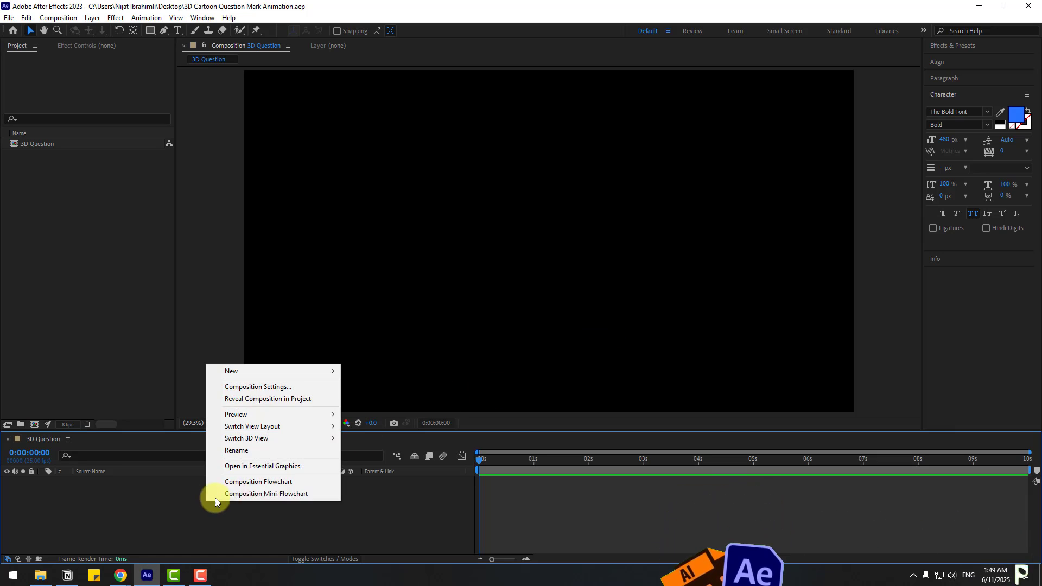
mouse_move(256, 373)
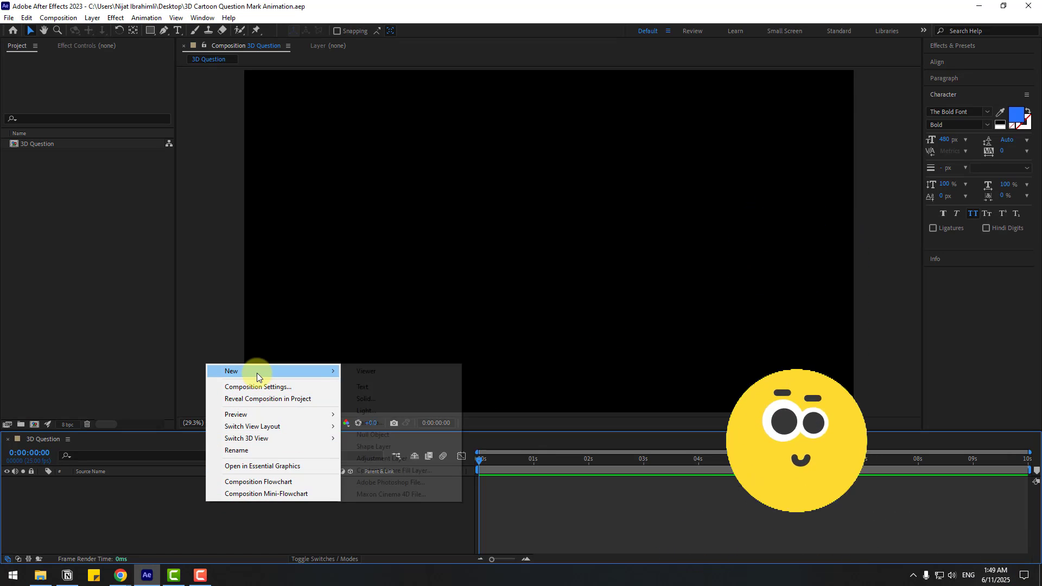
click(367, 399)
text(BG)
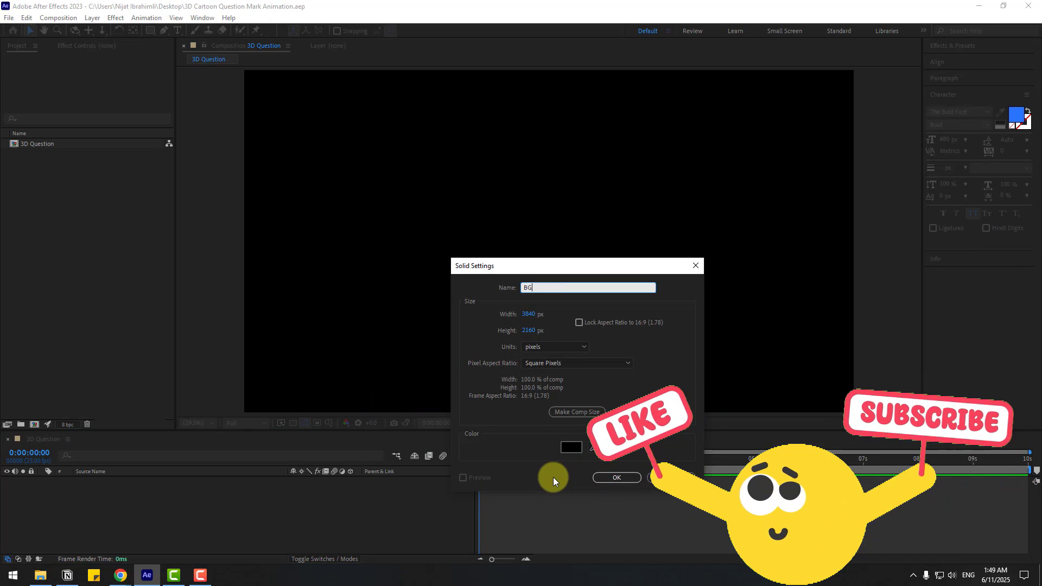
click(601, 478)
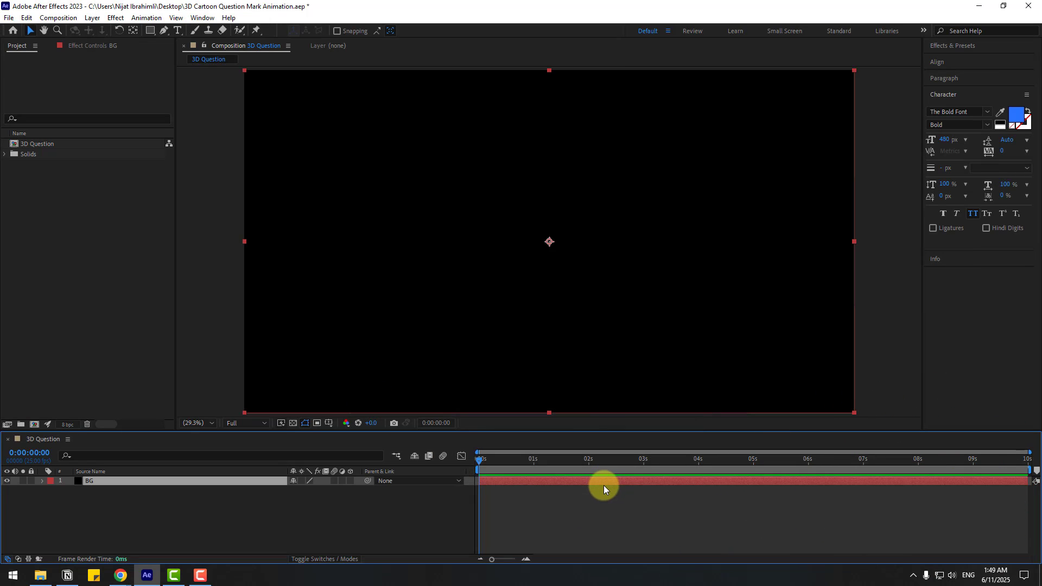
Apply a Fill effect to BG in light grey E1E1E1 and lock the layer
click(969, 46)
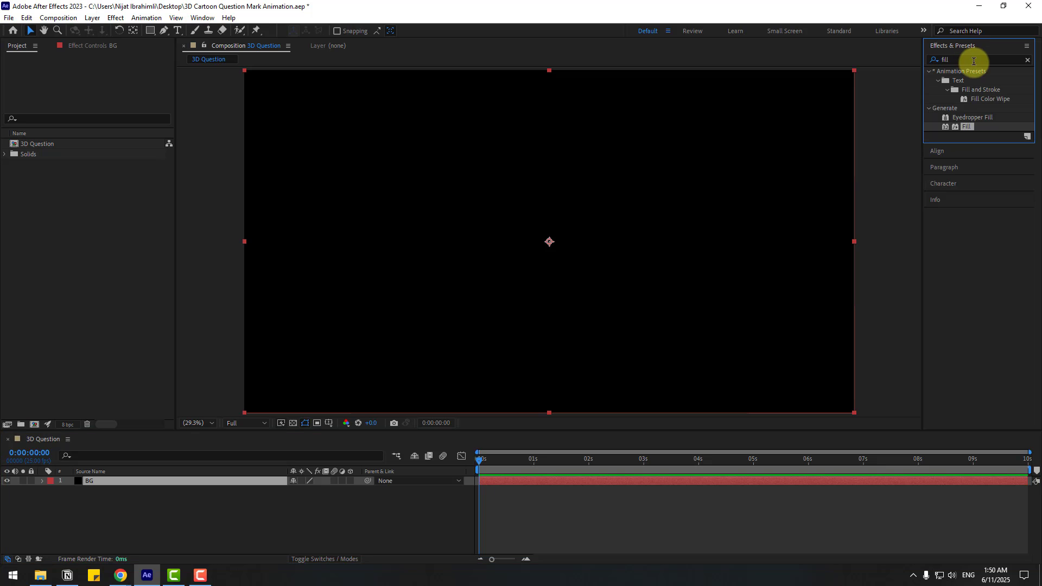
drag(963, 126, 109, 481)
click(104, 99)
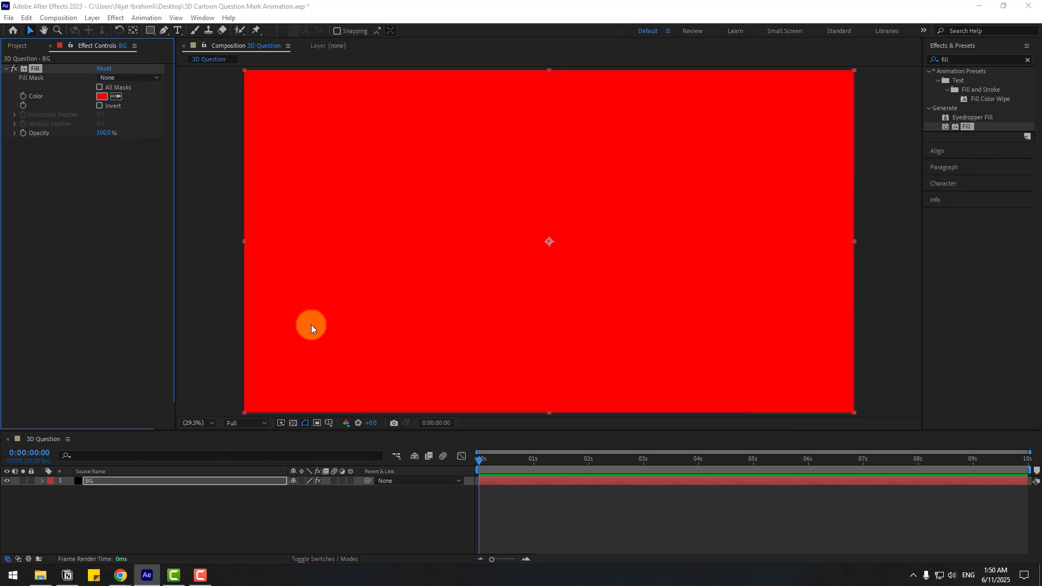
drag(204, 418, 151, 428)
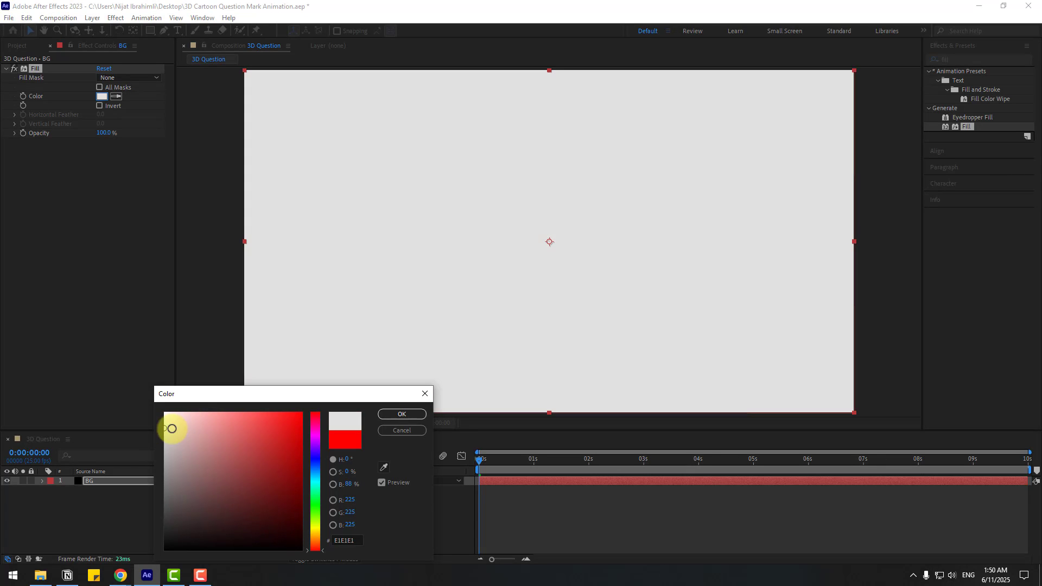
click(389, 412)
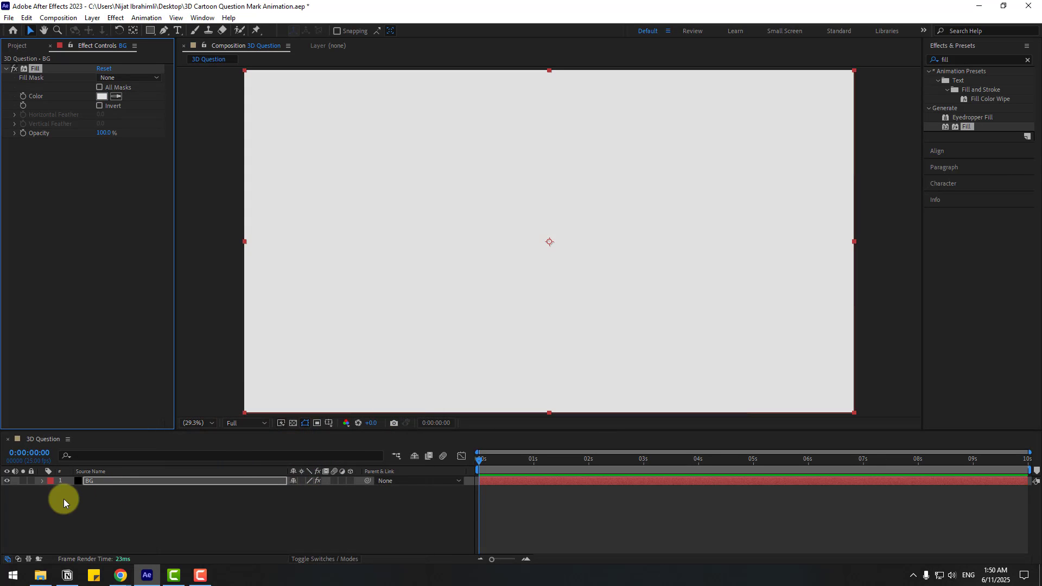
click(31, 481)
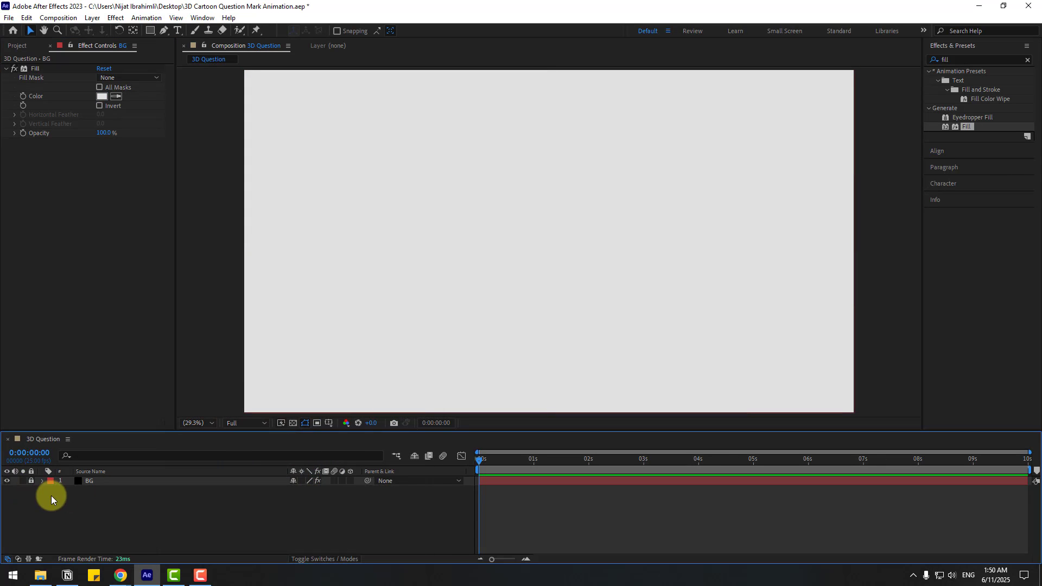
Add a '?' text layer and enlarge its font size to 1296 px
click(177, 31)
click(445, 195)
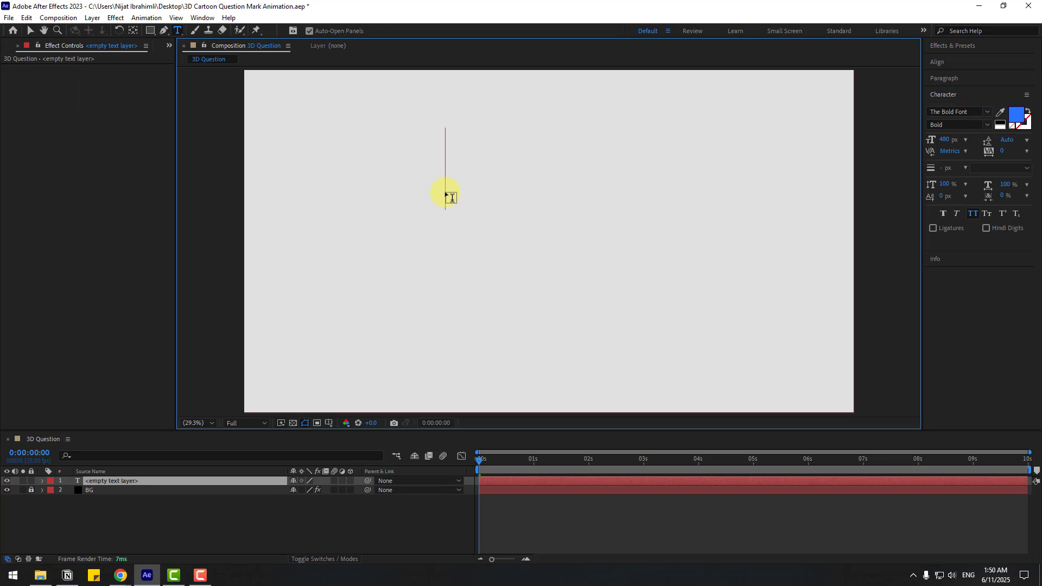
text(?)
click(30, 30)
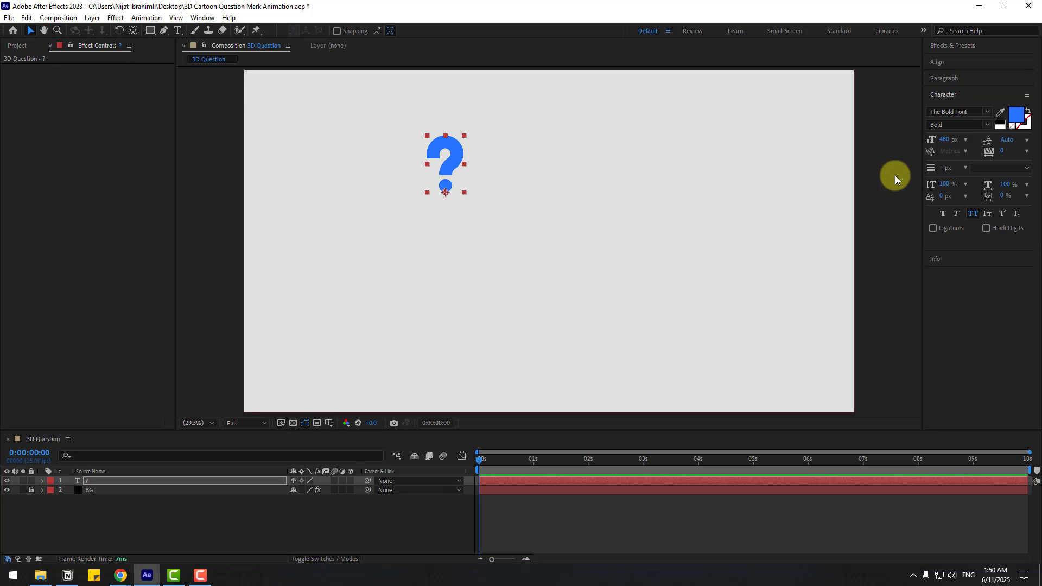
drag(951, 144, 571, 258)
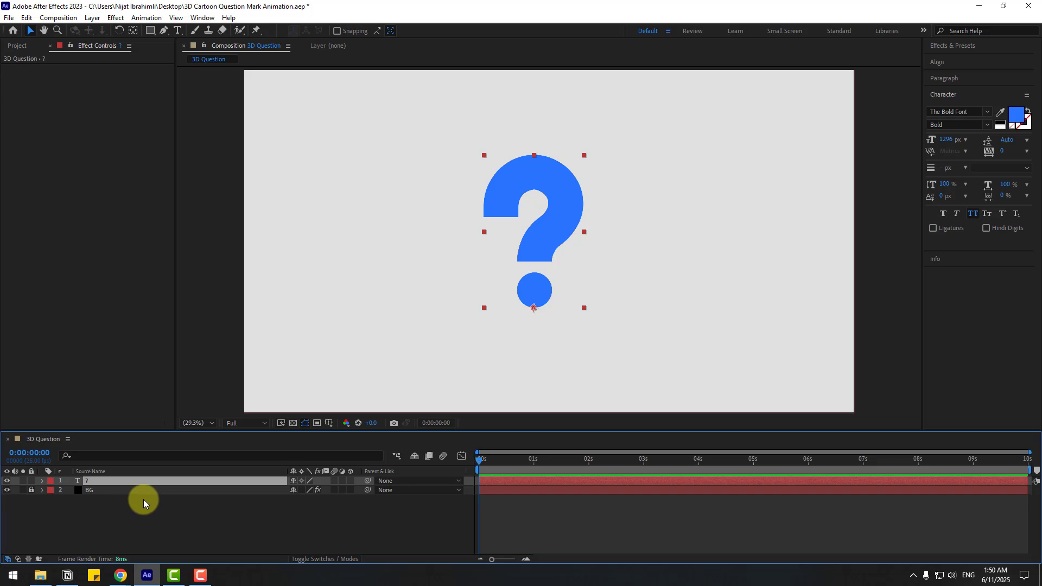
Duplicate the question mark layer and change the copy's text to '.'
key(ctrl+d)
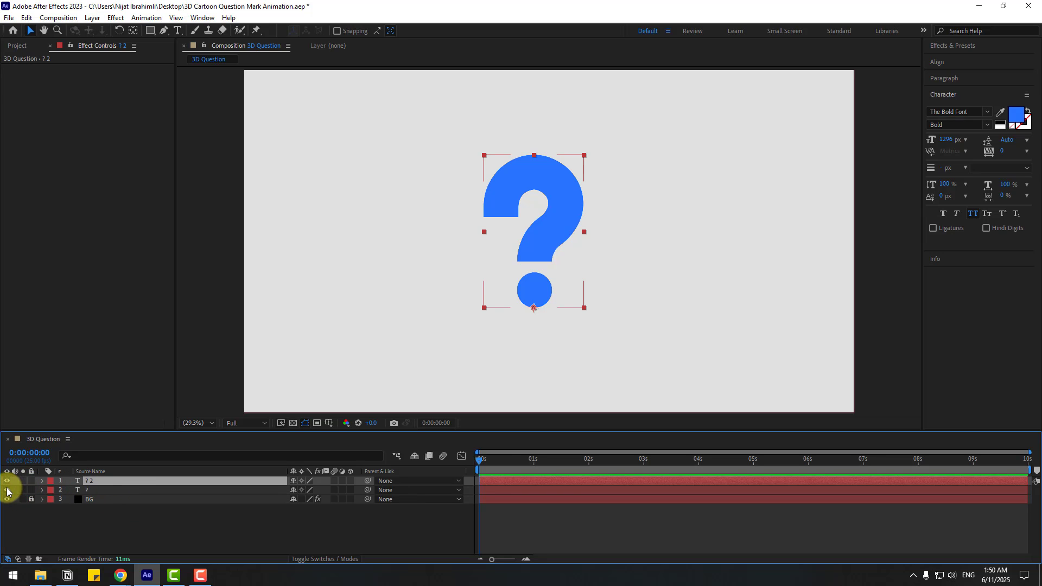
click(6, 491)
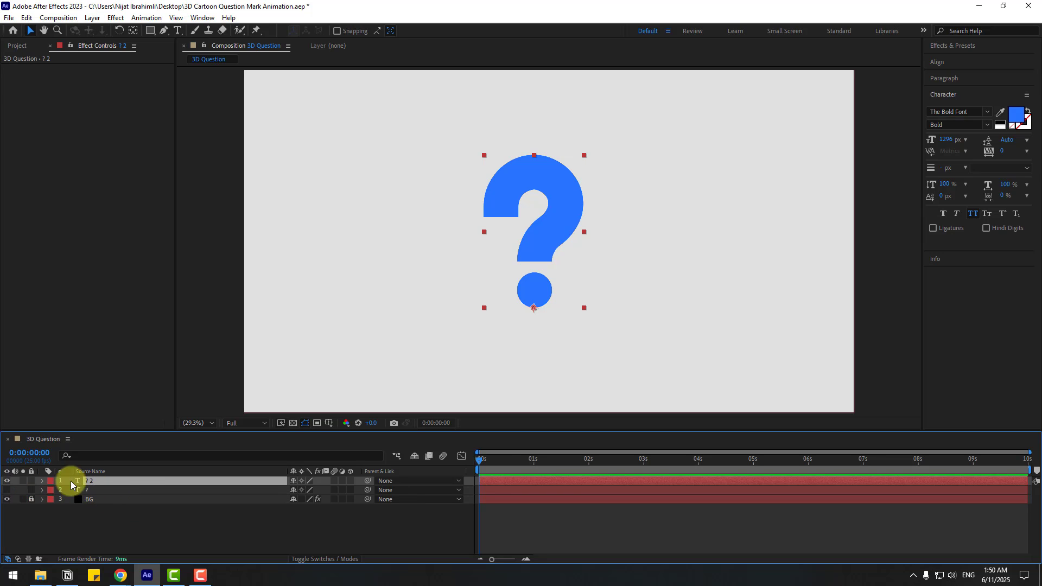
double_click(89, 480)
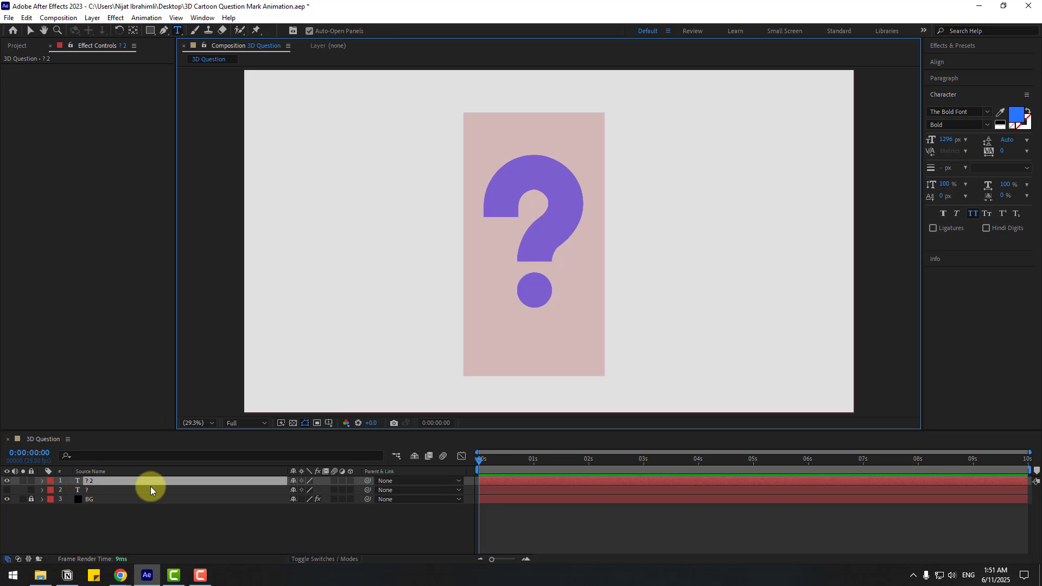
text(.)
click(31, 32)
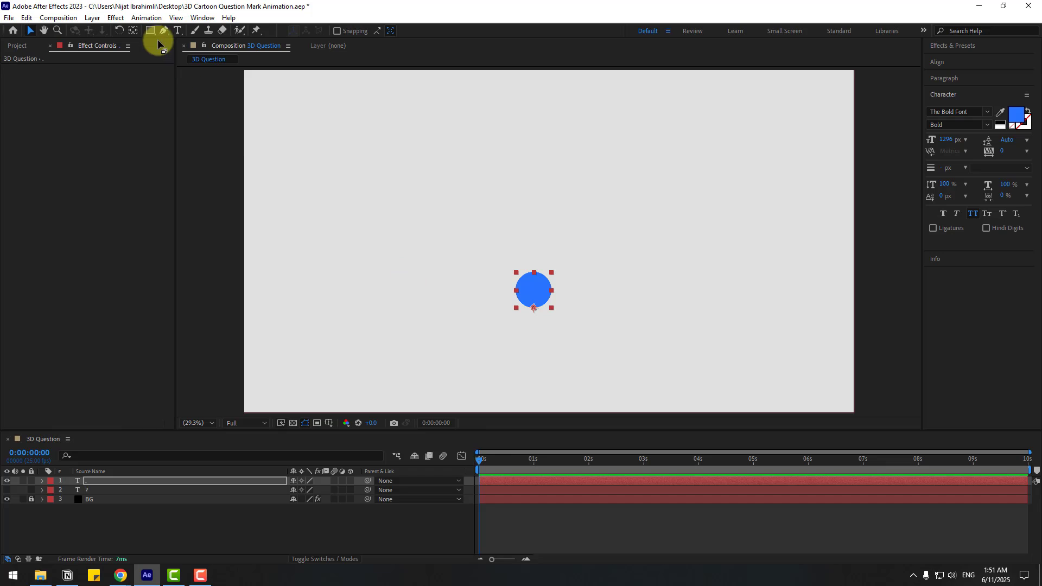
Centre the dot layer's anchor point and make the question mark visible again
double_click(132, 32)
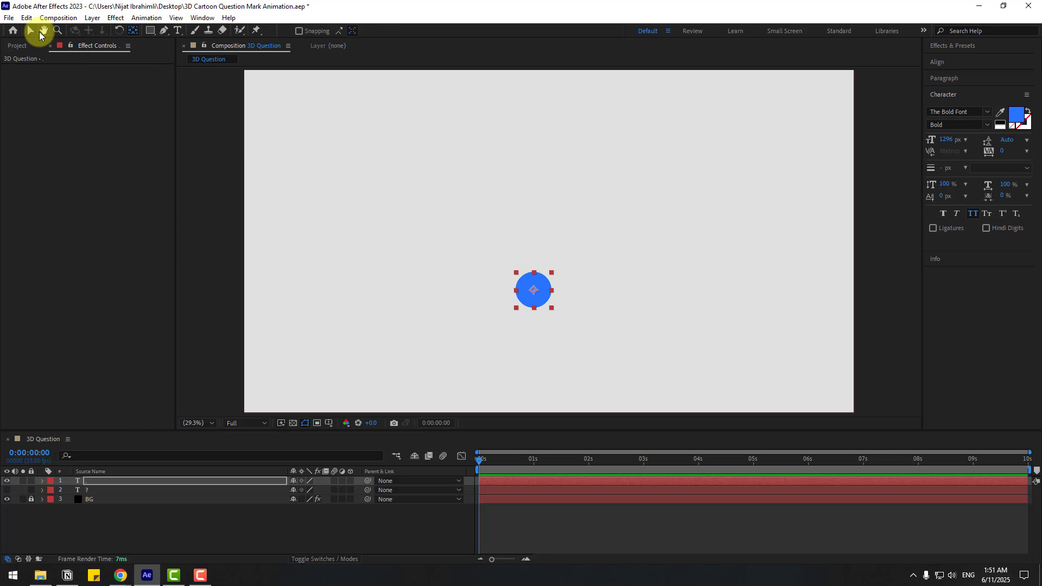
click(31, 31)
click(7, 490)
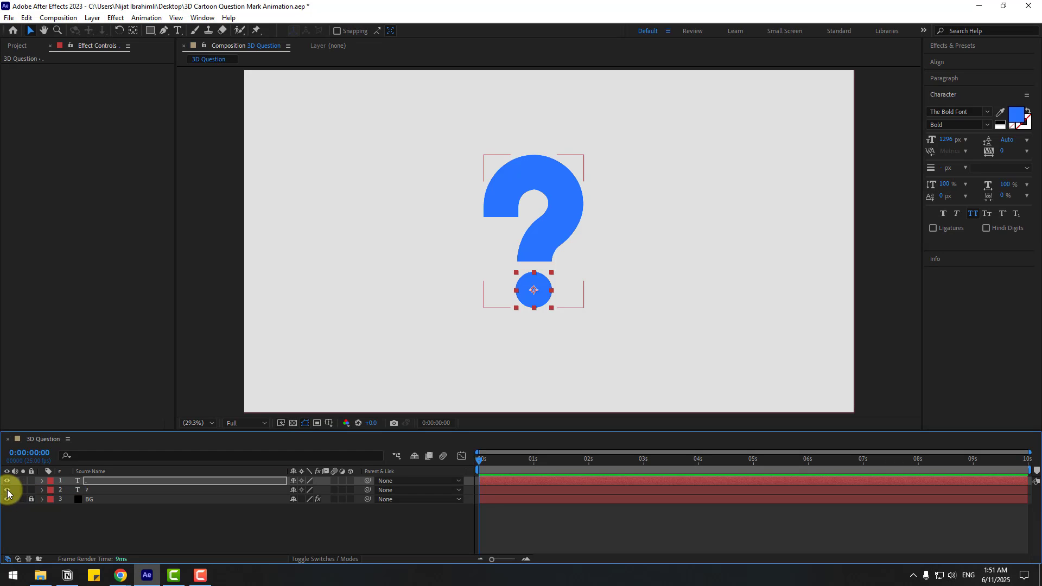
click(96, 516)
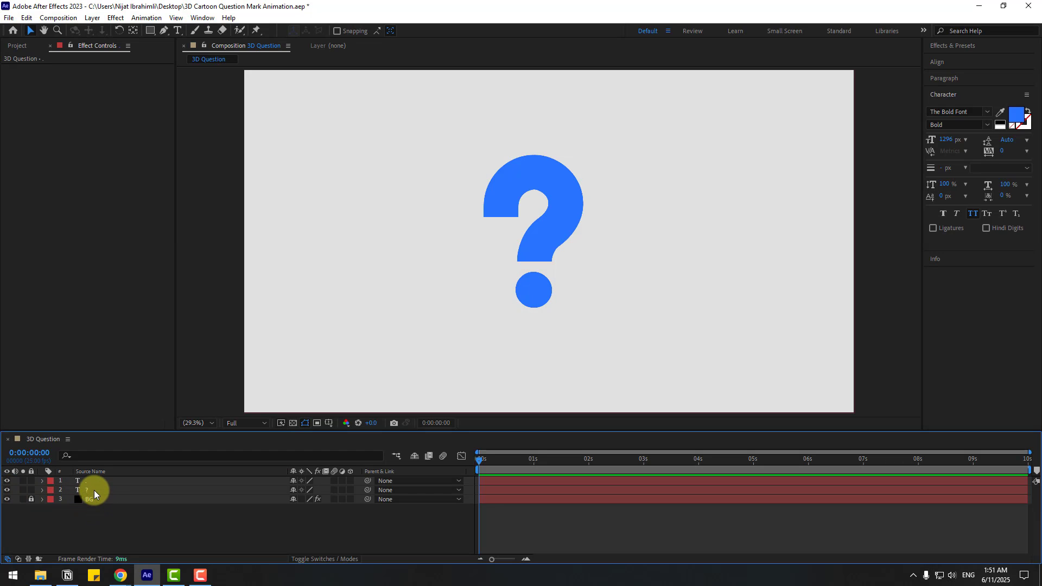
click(93, 490)
Draw a rectangular mask over the '?' layer to keep only its curved body
click(150, 32)
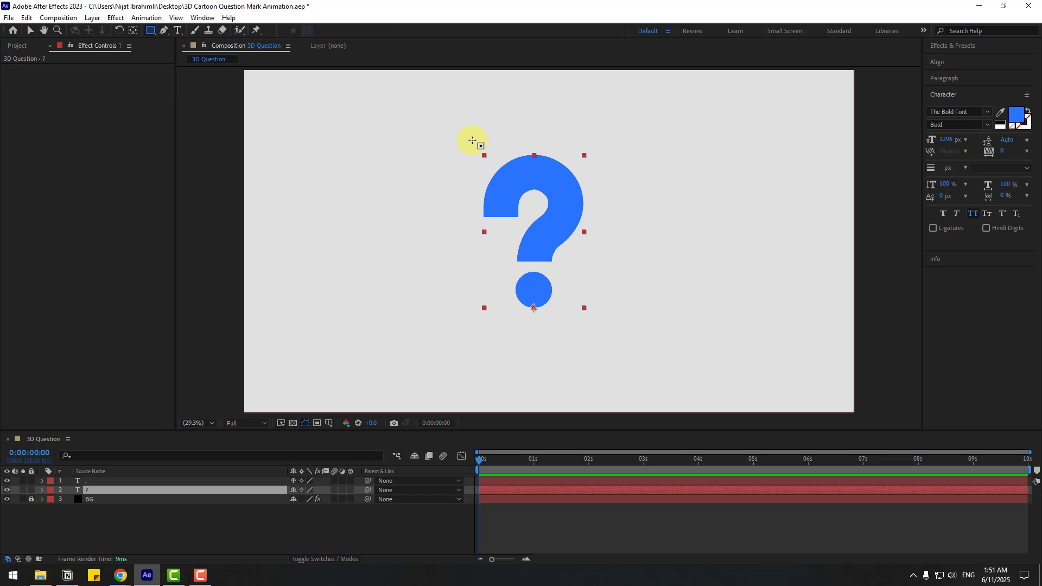
drag(473, 140, 597, 263)
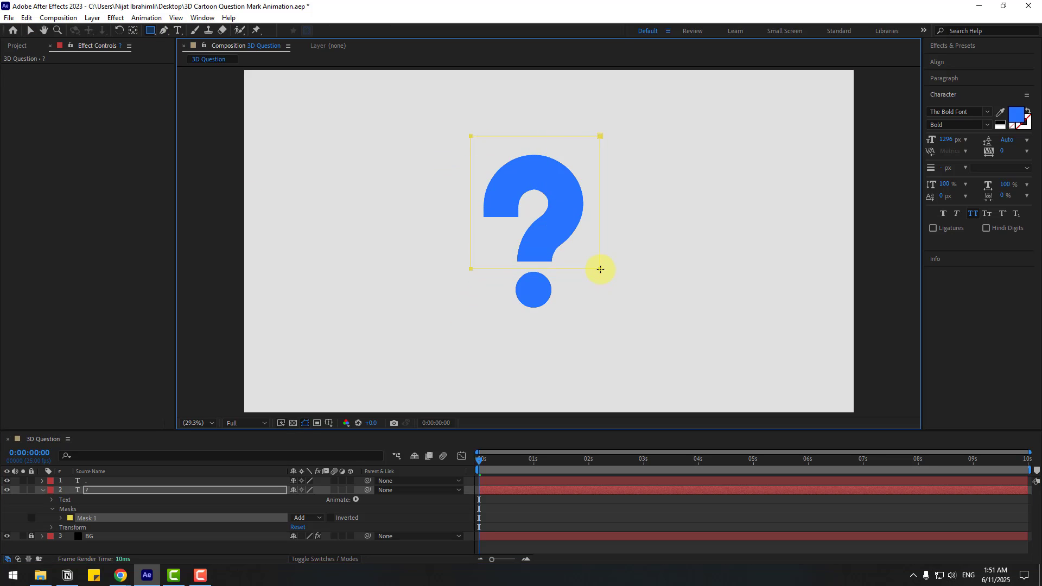
click(31, 31)
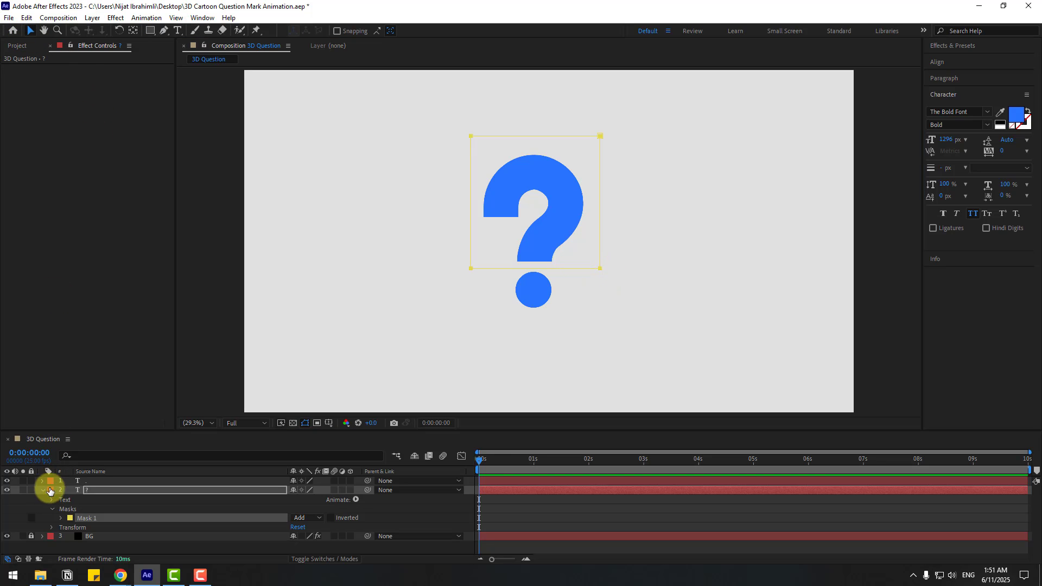
click(44, 490)
Toggle layer visibility to check the mask, then select both text layers
drag(6, 481, 6, 490)
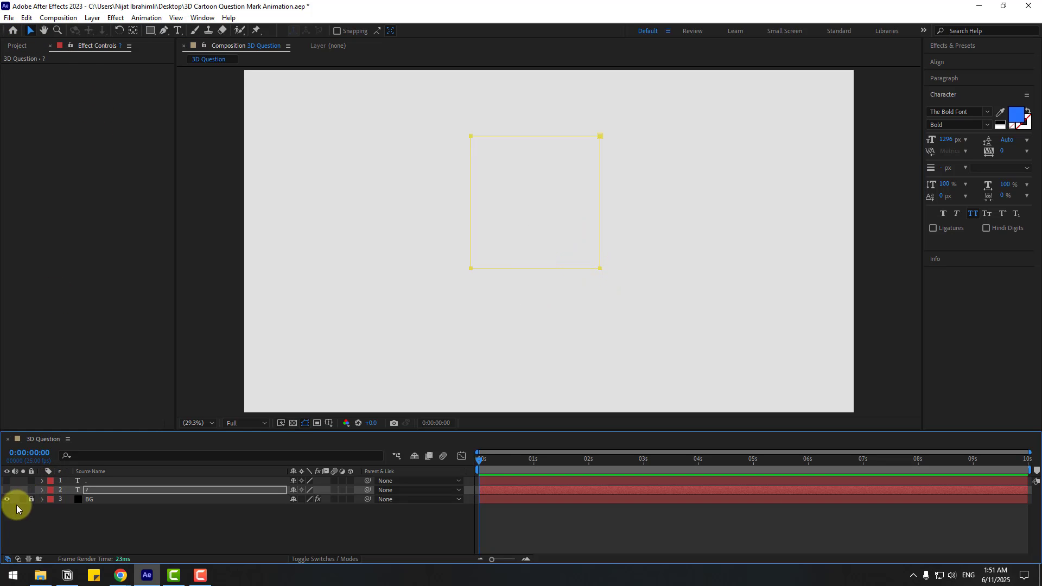
click(7, 490)
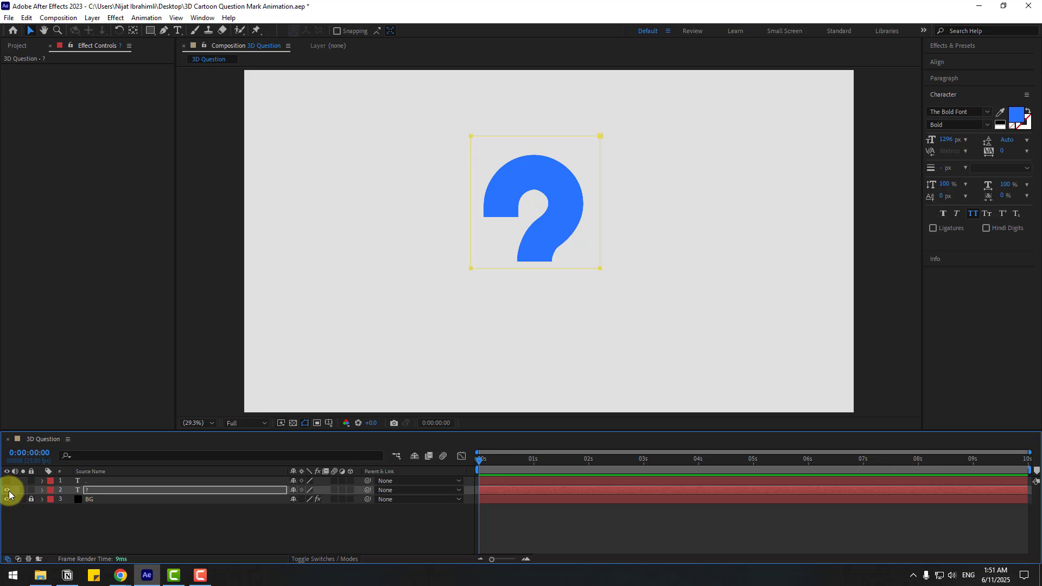
click(19, 499)
click(7, 481)
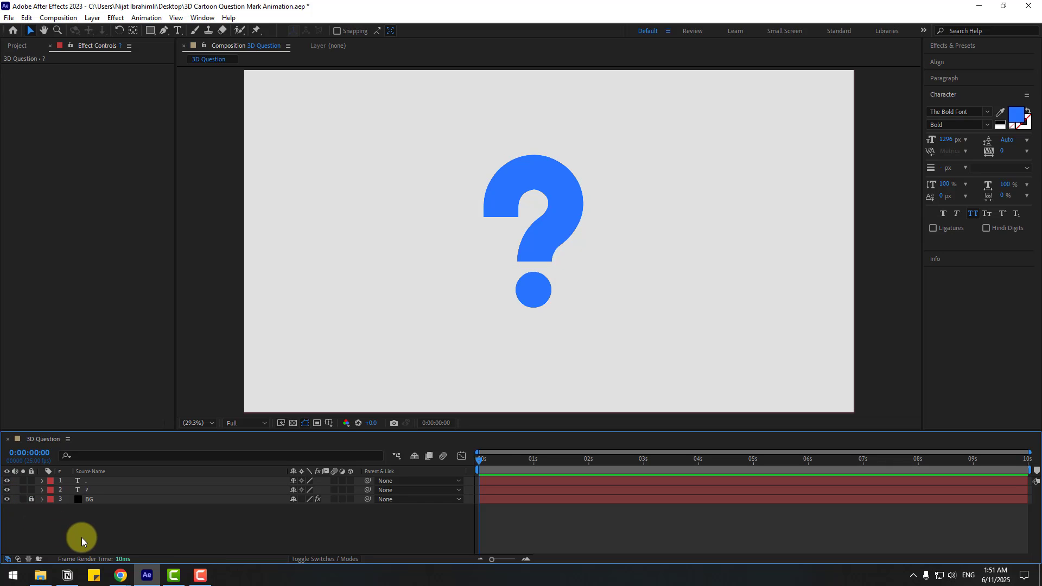
click(85, 493)
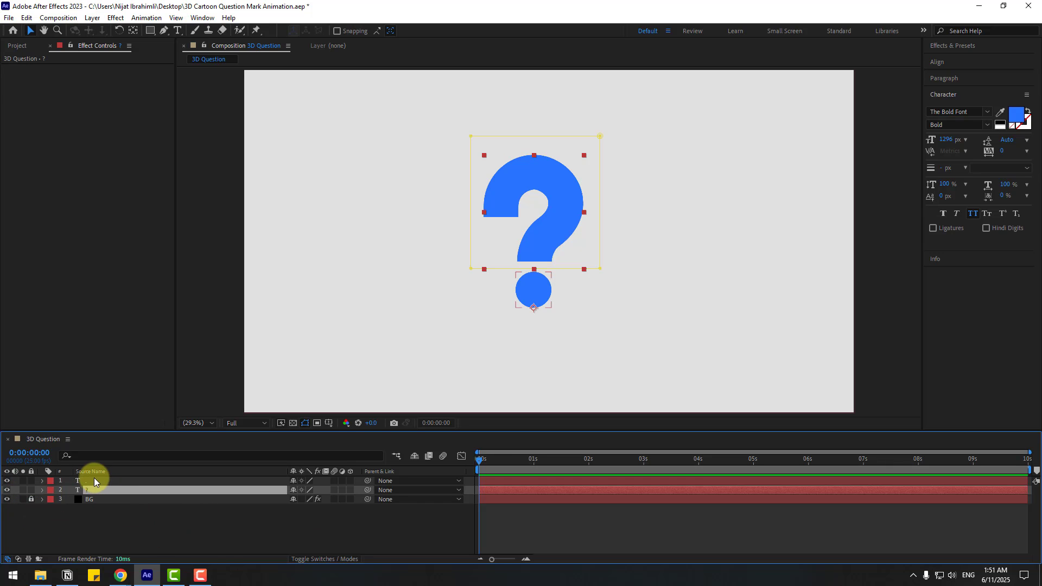
shift+click(107, 483)
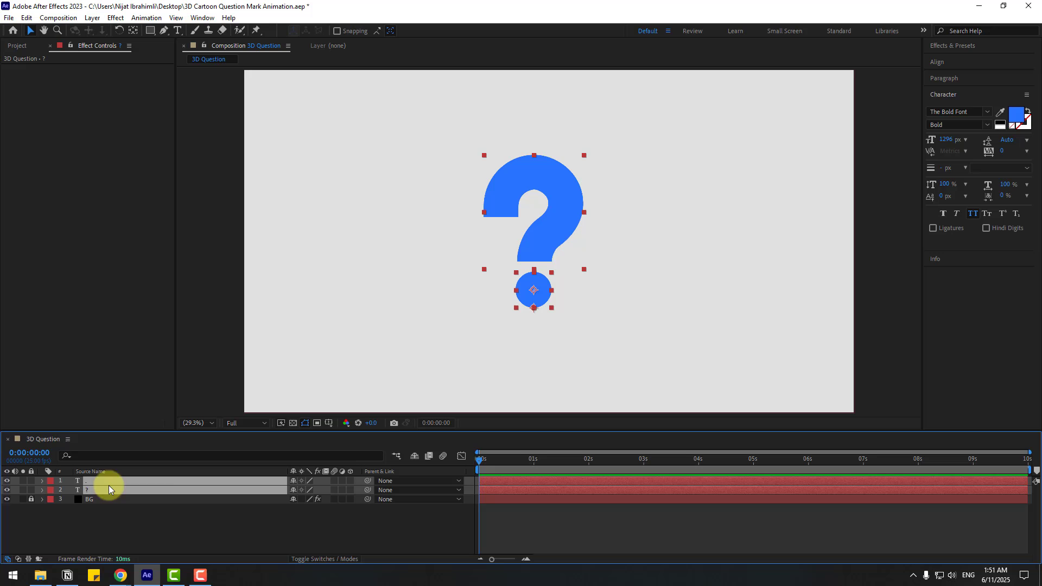
Make both text layers 3D and set the composition's 3D renderer to Cinema 4D
click(350, 481)
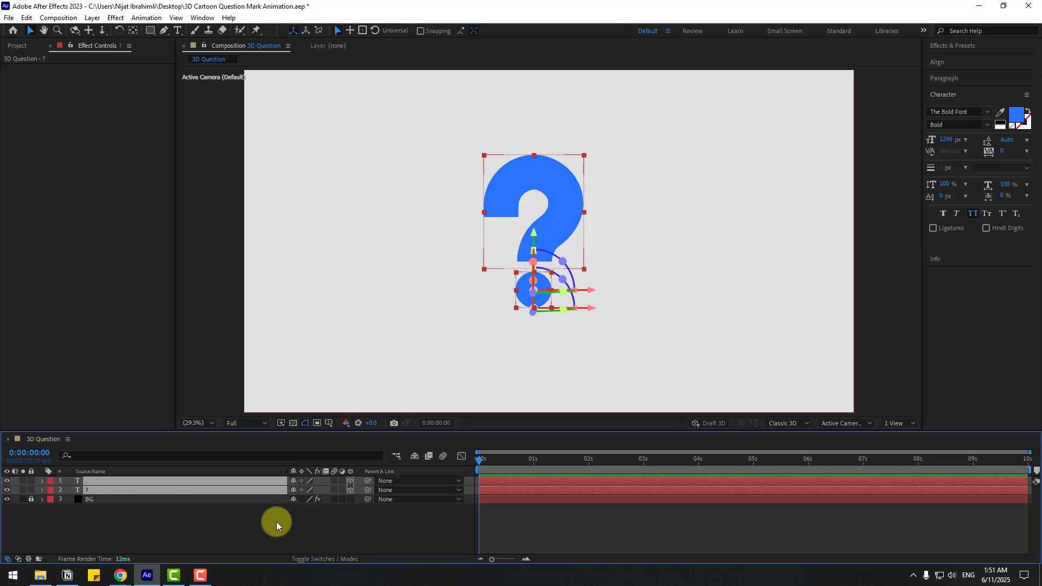
right_click(250, 531)
click(277, 417)
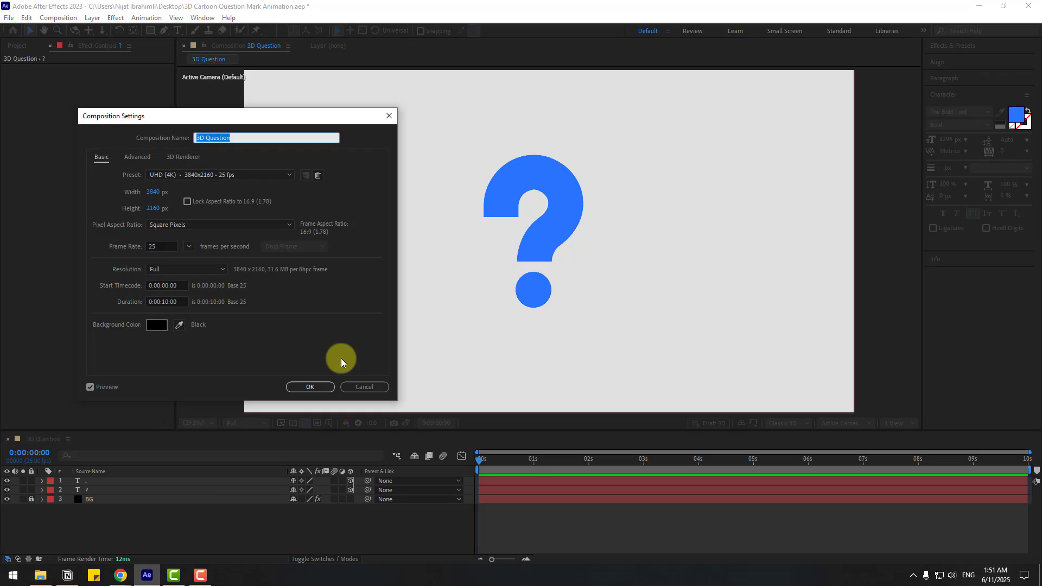
click(179, 156)
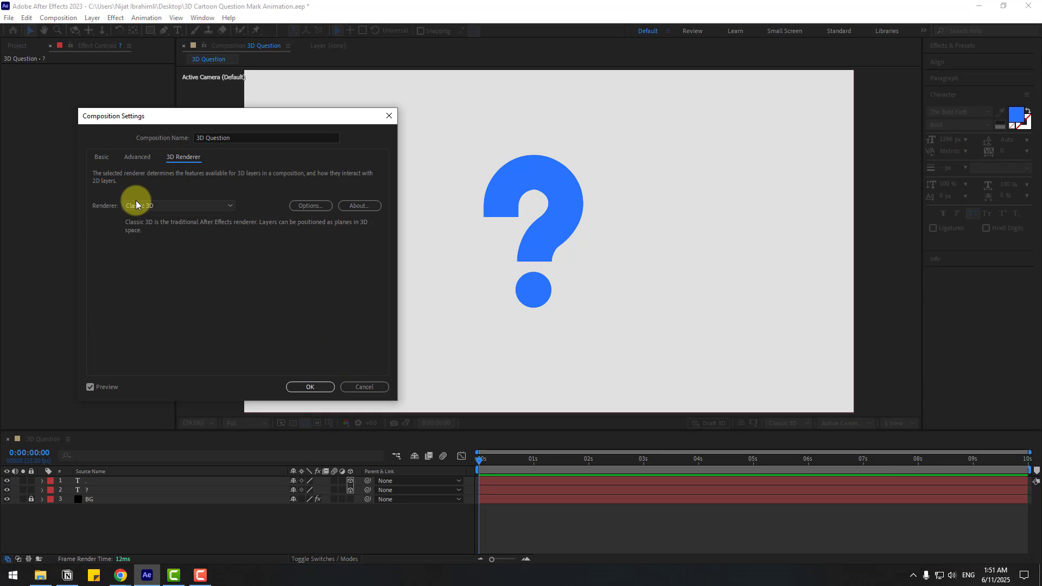
click(154, 211)
click(163, 229)
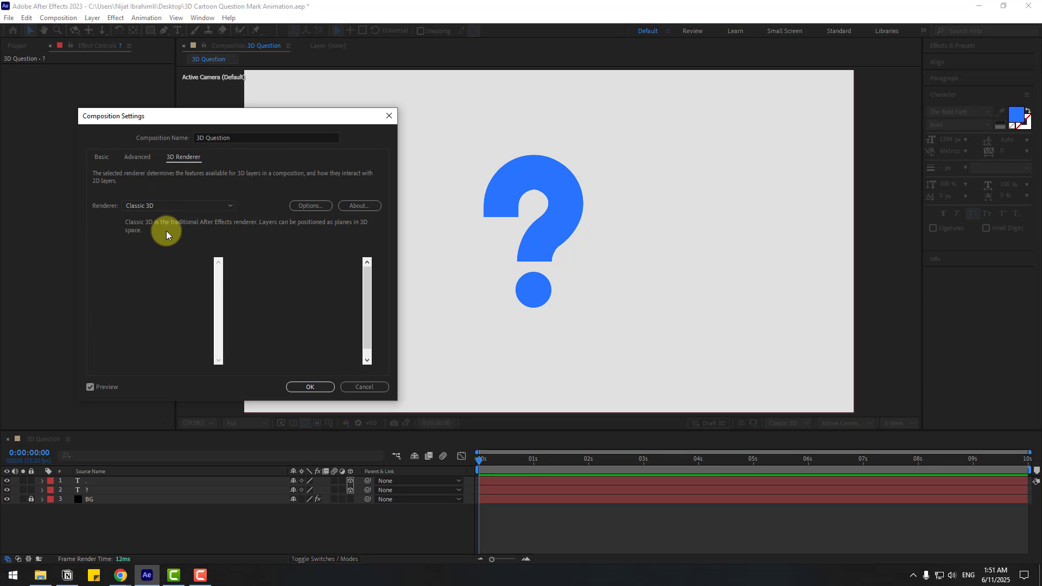
click(316, 386)
click(85, 481)
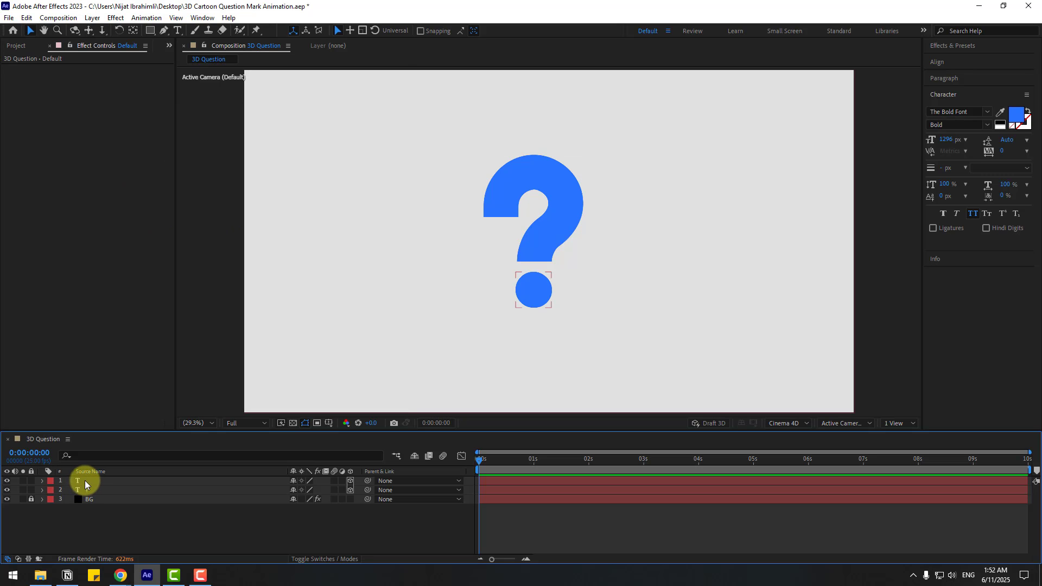
Rename the dot layer '1' and the body '2', moving layer 1 below 2
click(89, 485)
key(Return)
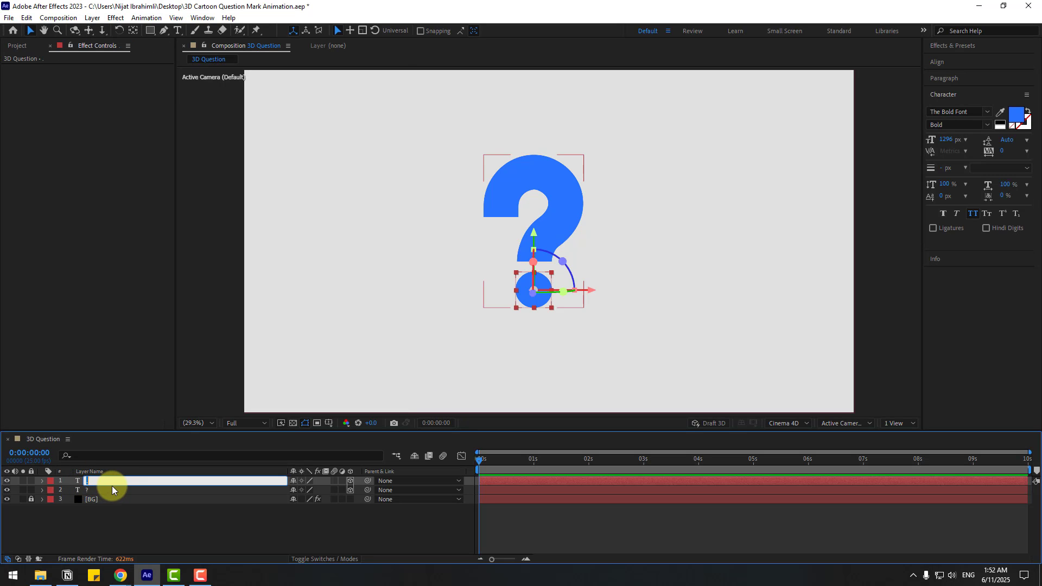
text(1)
key(Return)
click(88, 490)
key(Return)
text(2)
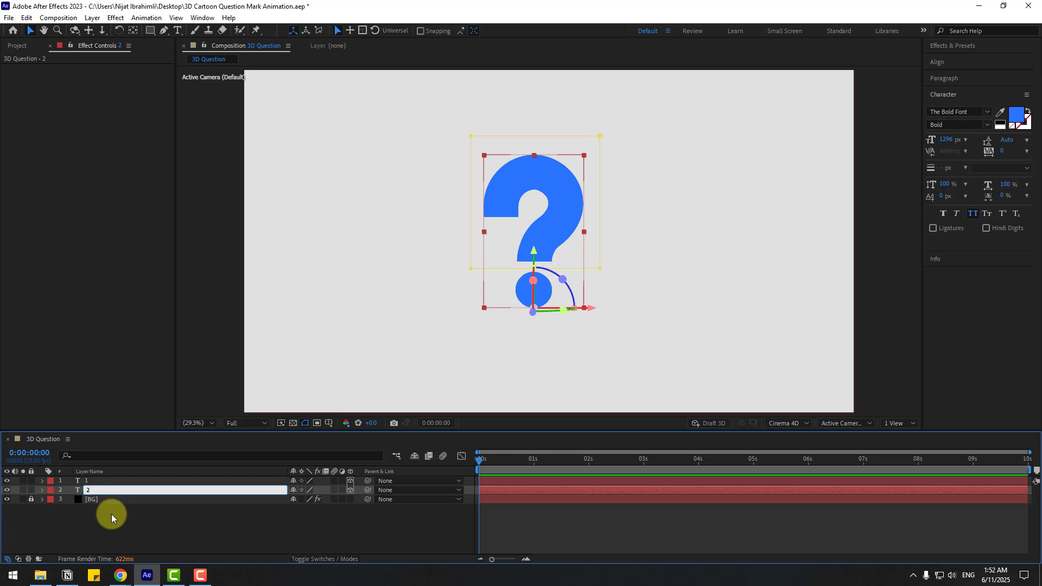
click(112, 515)
click(107, 484)
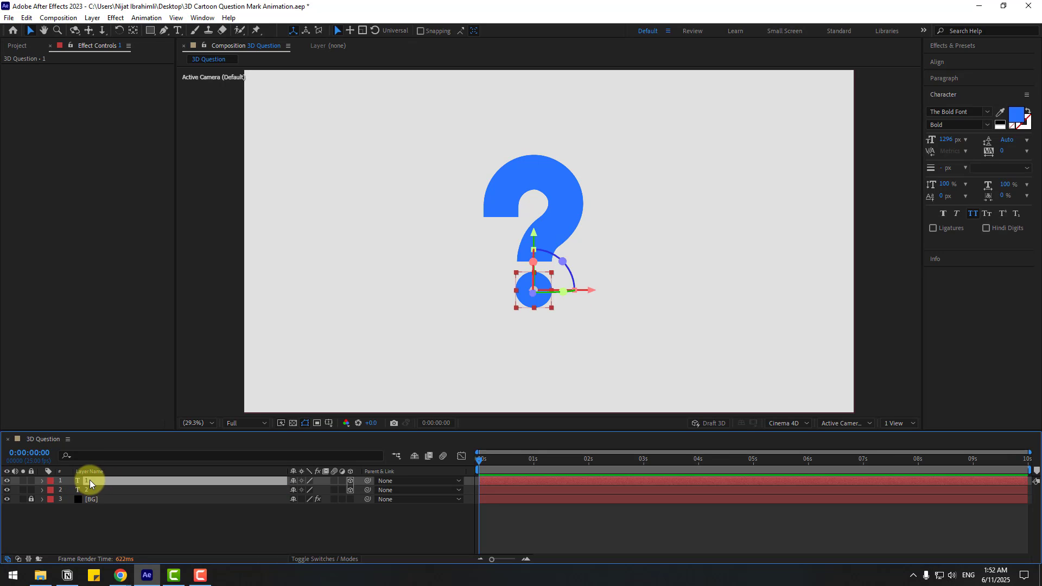
drag(90, 485, 84, 499)
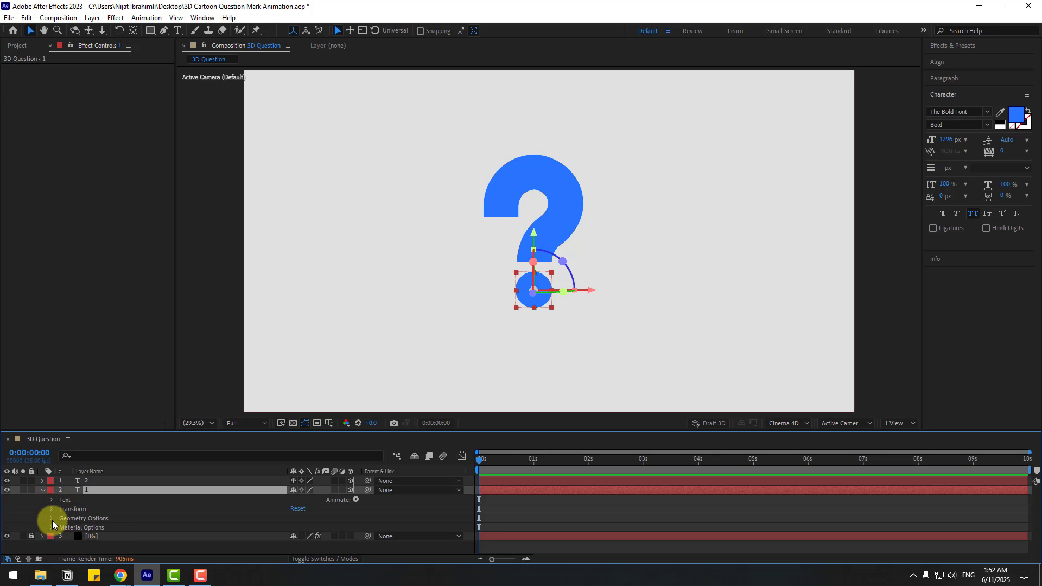
Switch to Custom View 1 and give the dot an extrusion depth of 100
click(47, 520)
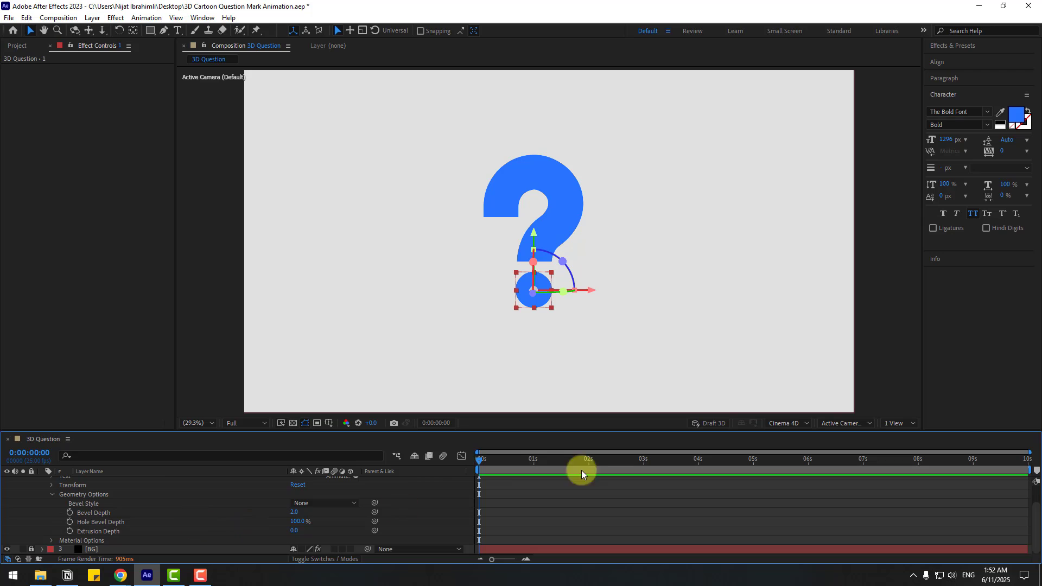
click(838, 425)
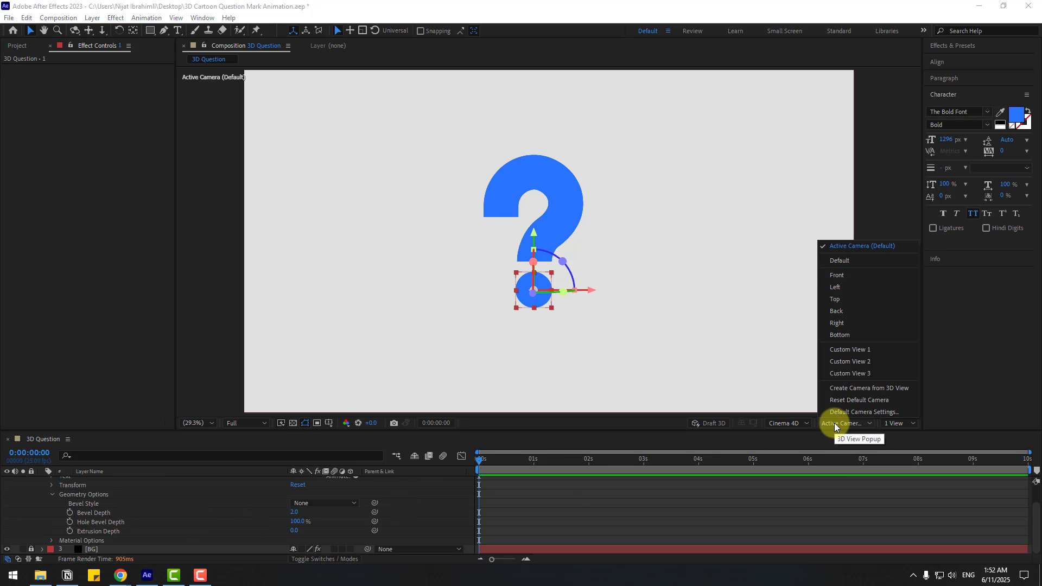
click(867, 350)
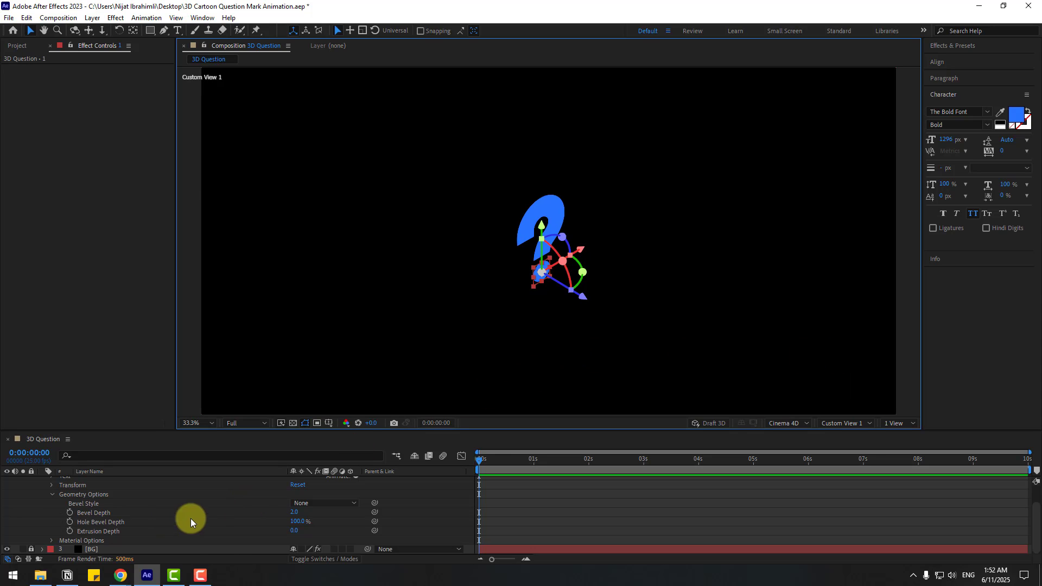
click(293, 531)
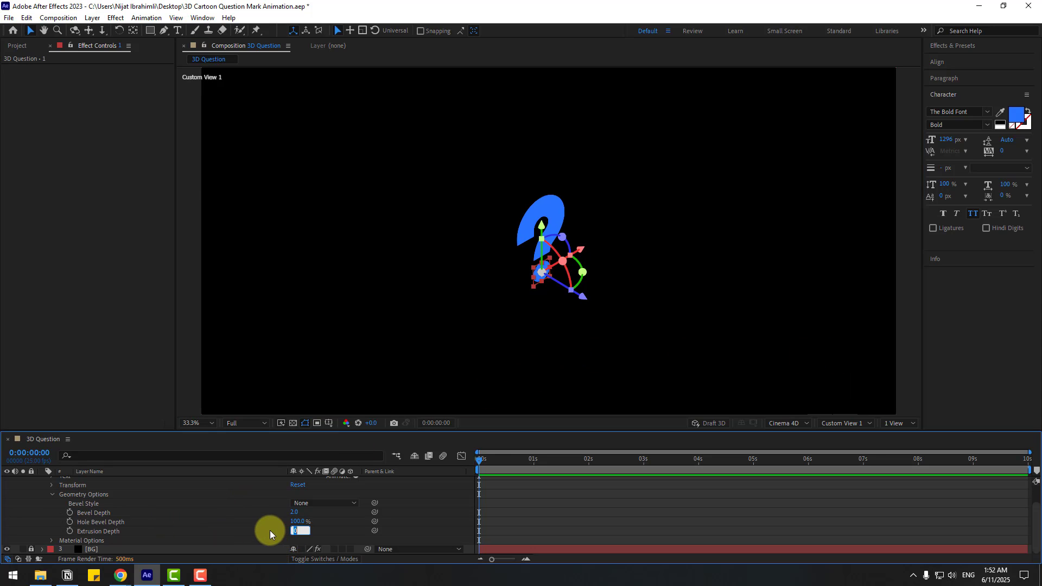
text(100)
key(Return)
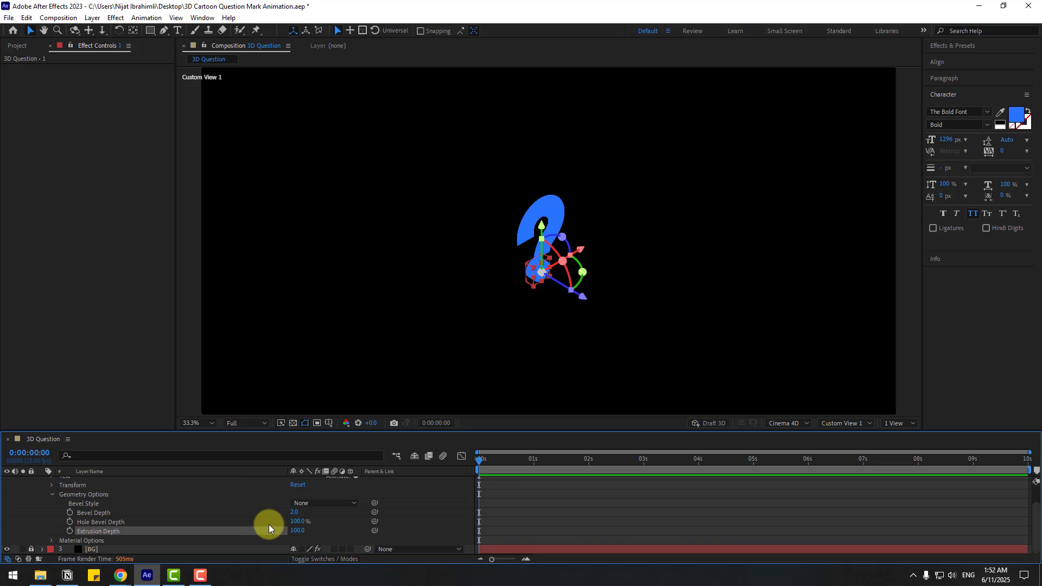
click(274, 523)
key(slash)
click(42, 507)
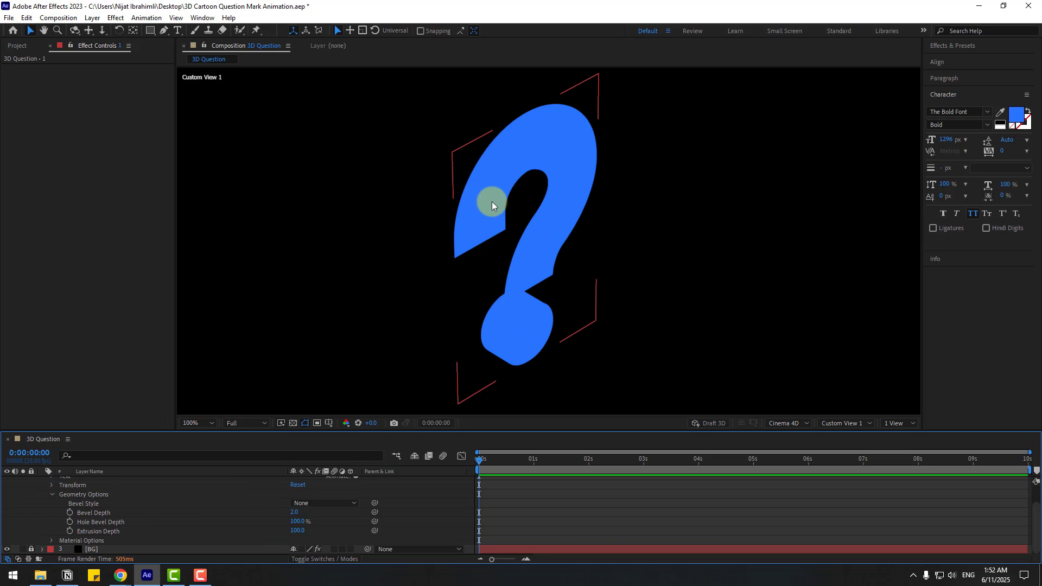
Set the question mark body's extrusion depth to 100
click(489, 201)
scroll(98, 522, up, 2)
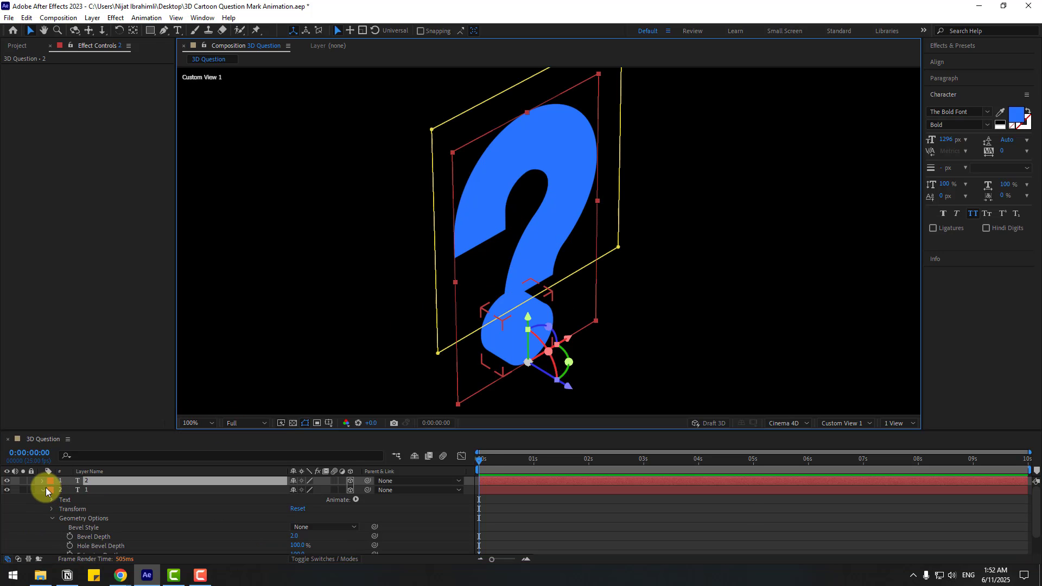
click(54, 491)
click(54, 491)
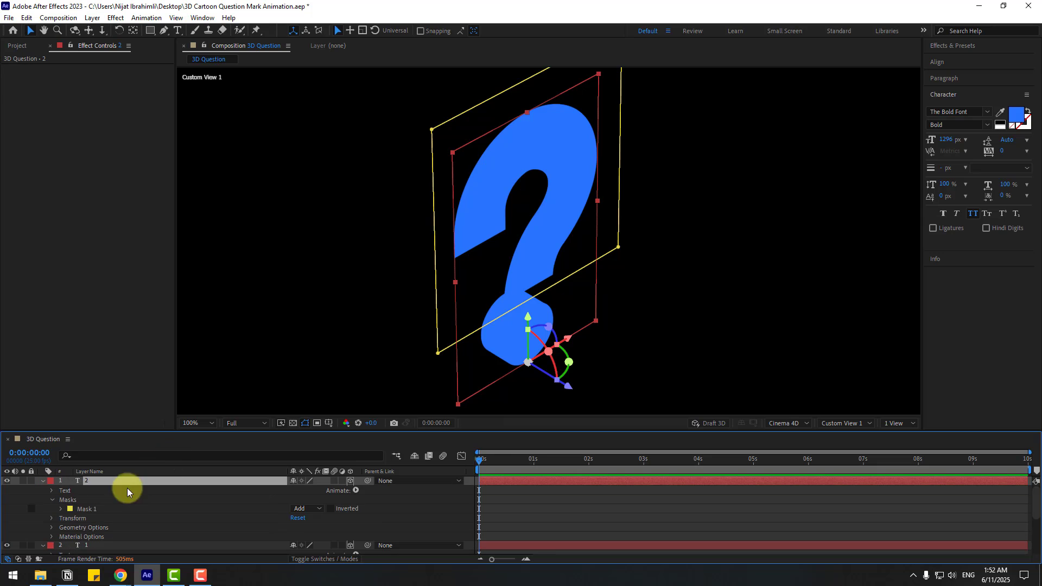
click(41, 528)
scroll(163, 529, down, 2)
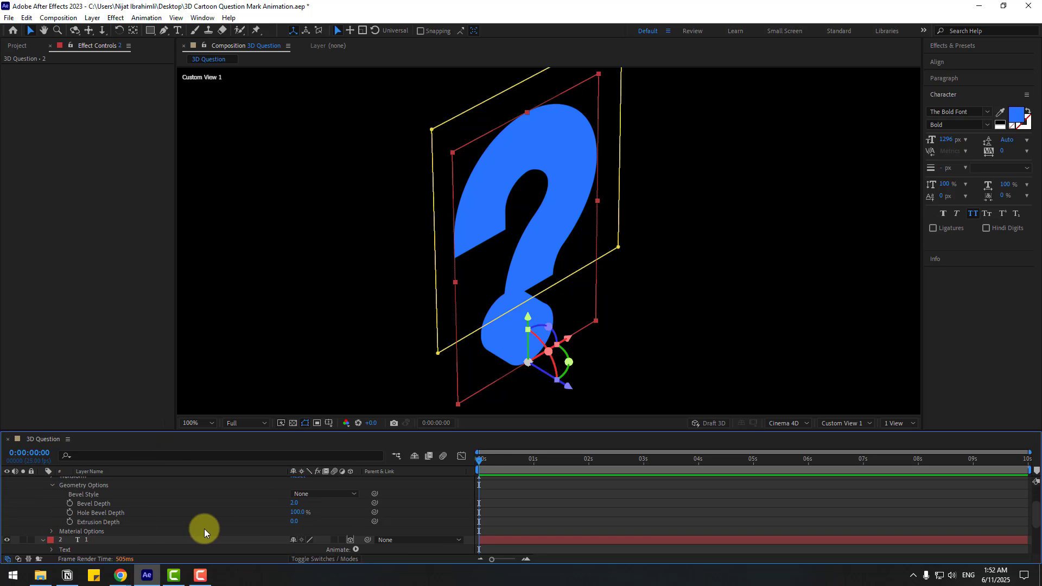
click(294, 522)
text(100)
key(Return)
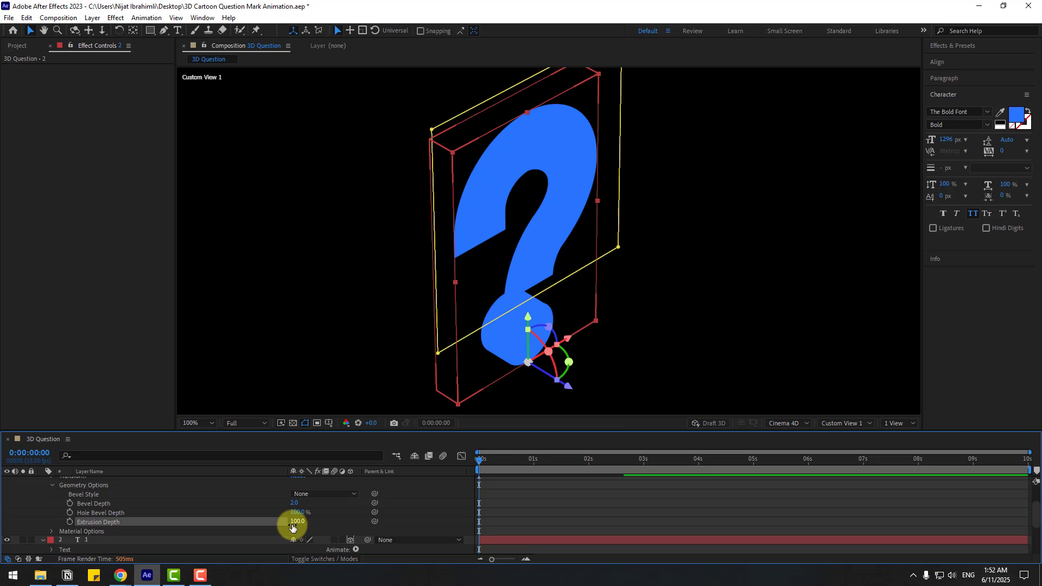
Lower the preview resolution to Quarter and collapse both layers' properties
click(239, 423)
click(242, 490)
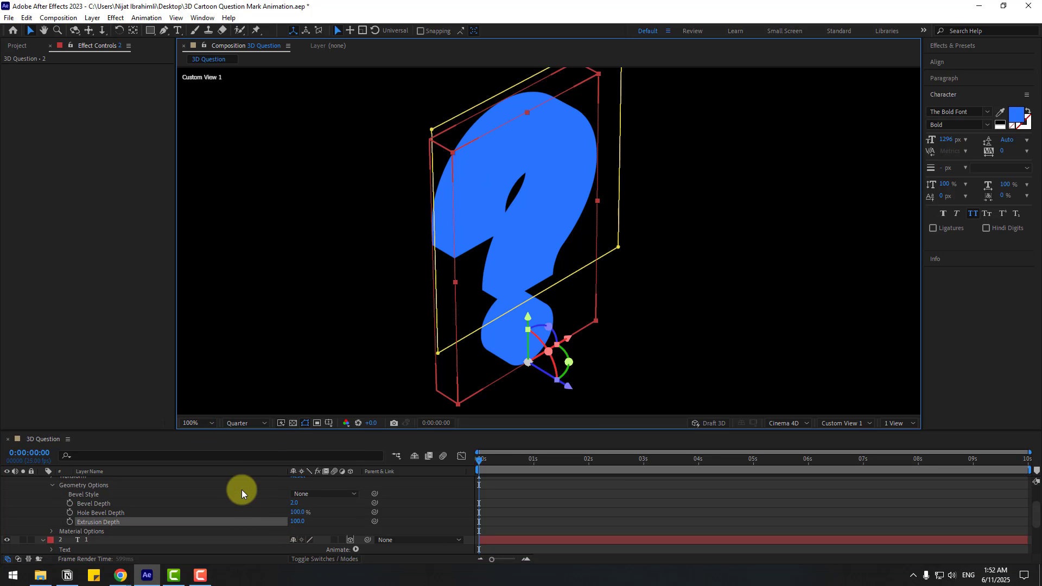
scroll(65, 505, up, 3)
click(42, 495)
click(42, 493)
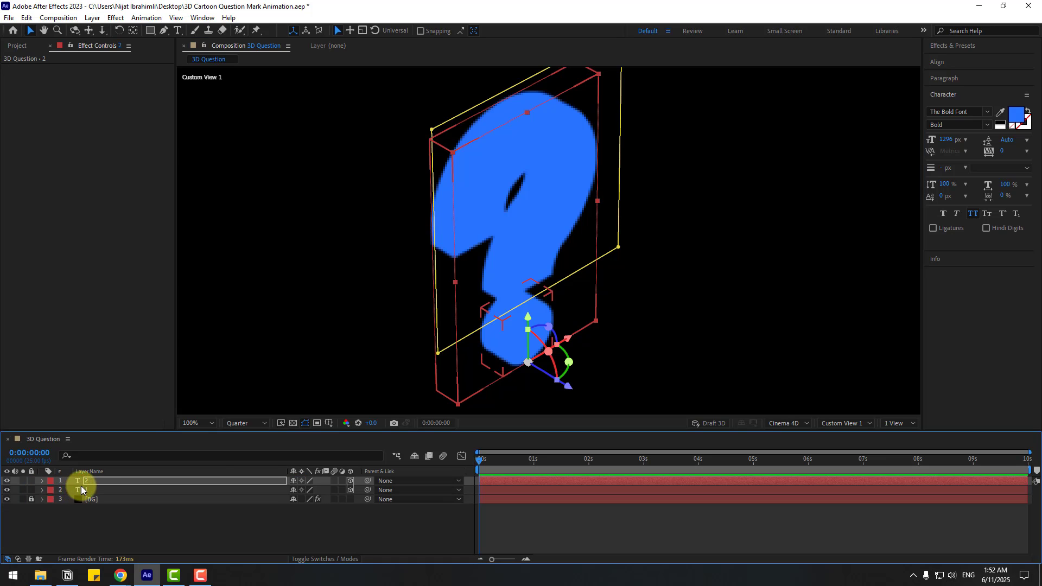
Add a side colour text animator to the dot layer
click(88, 490)
drag(499, 372, 446, 299)
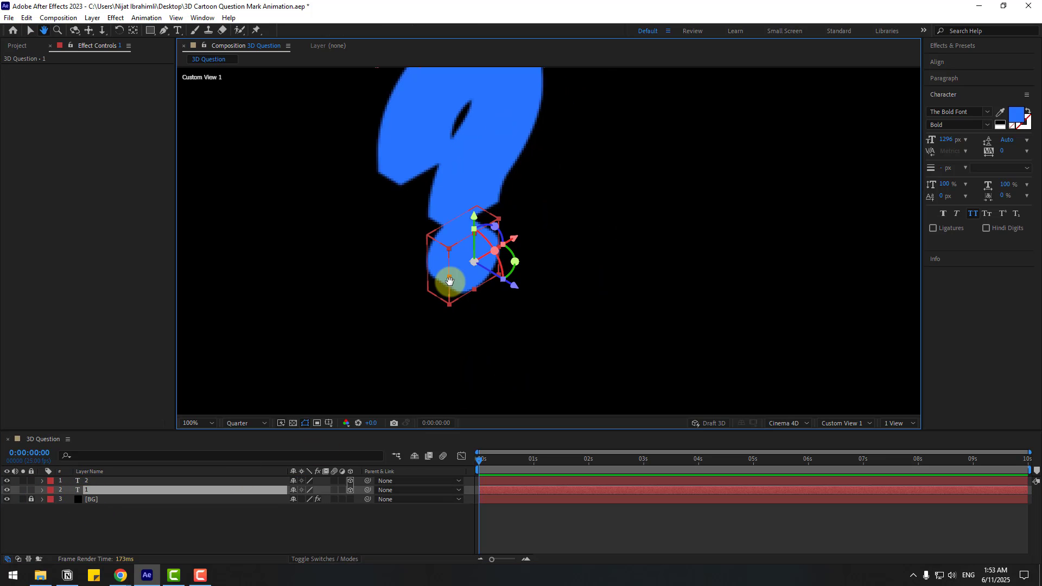
click(42, 490)
scroll(42, 496, down, 1)
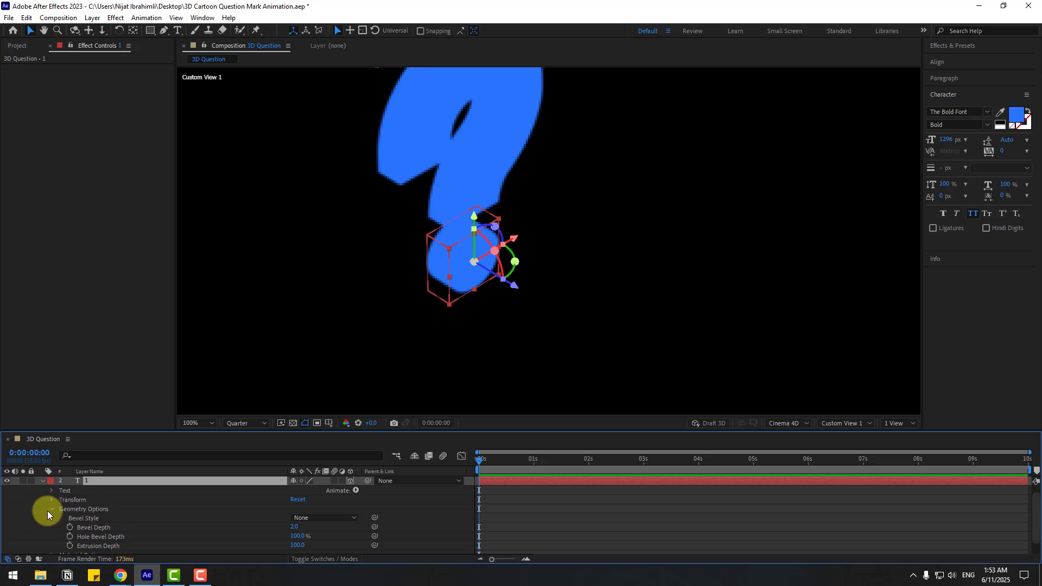
click(355, 490)
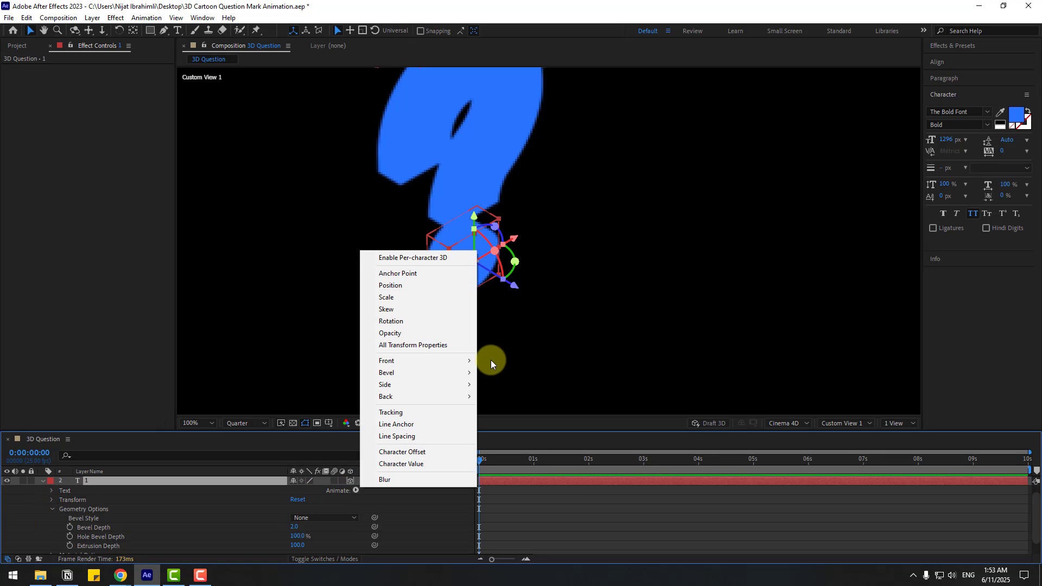
mouse_move(443, 384)
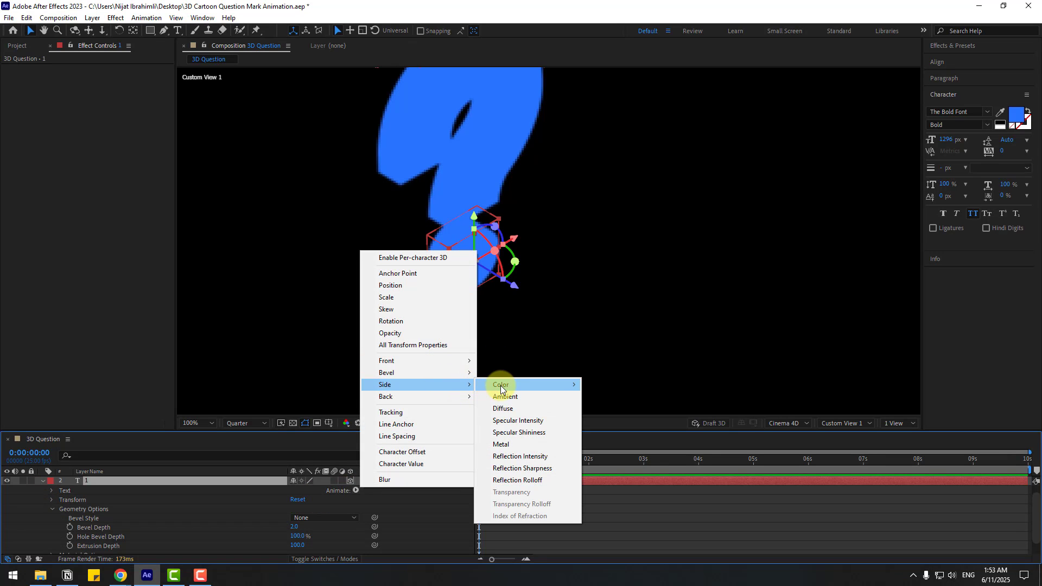
mouse_move(505, 385)
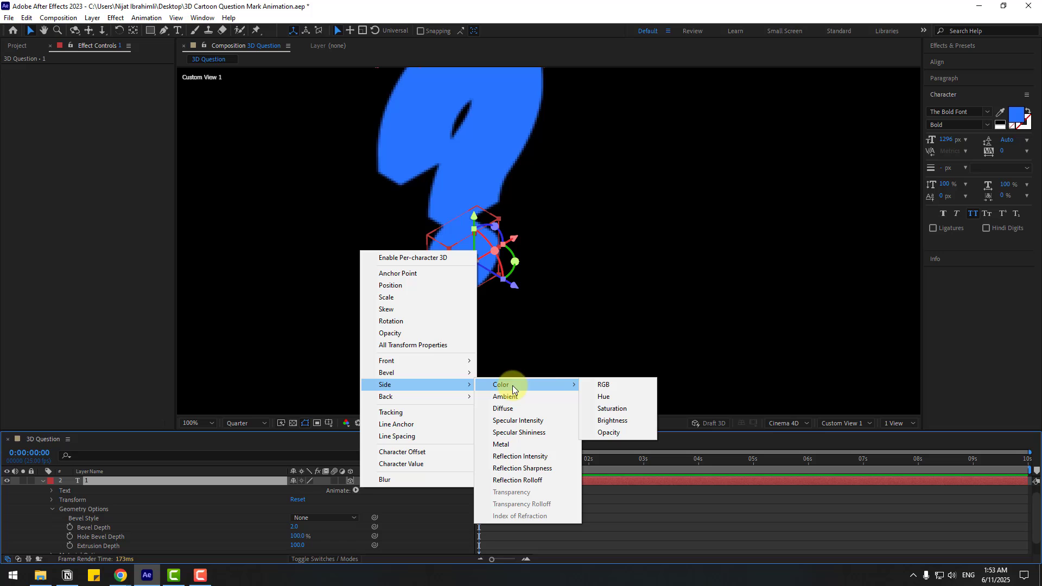
click(613, 384)
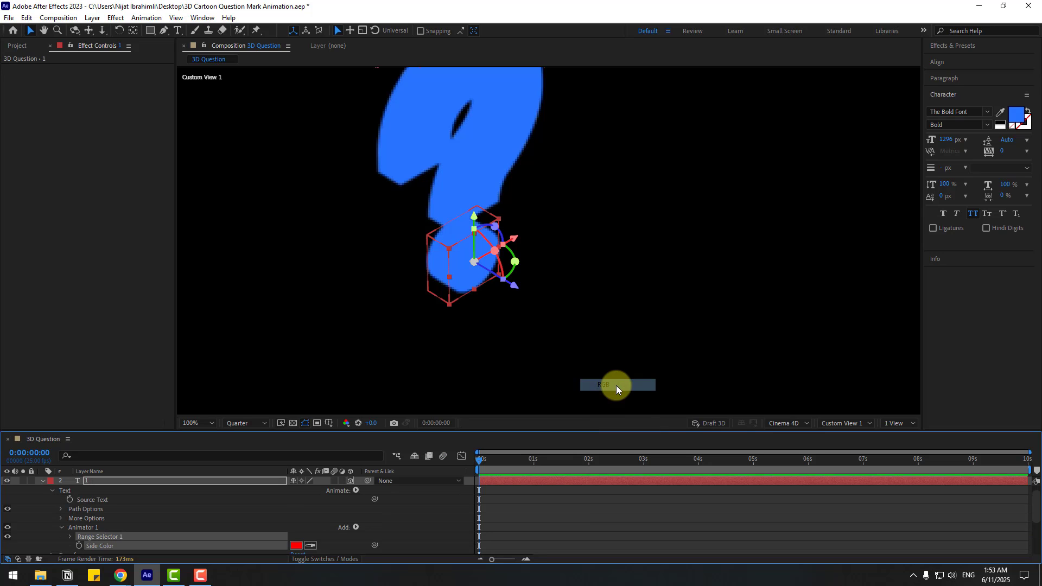
Set the dot's side colour to a darker blue, 2264DE, sampled from its face
click(310, 546)
click(465, 274)
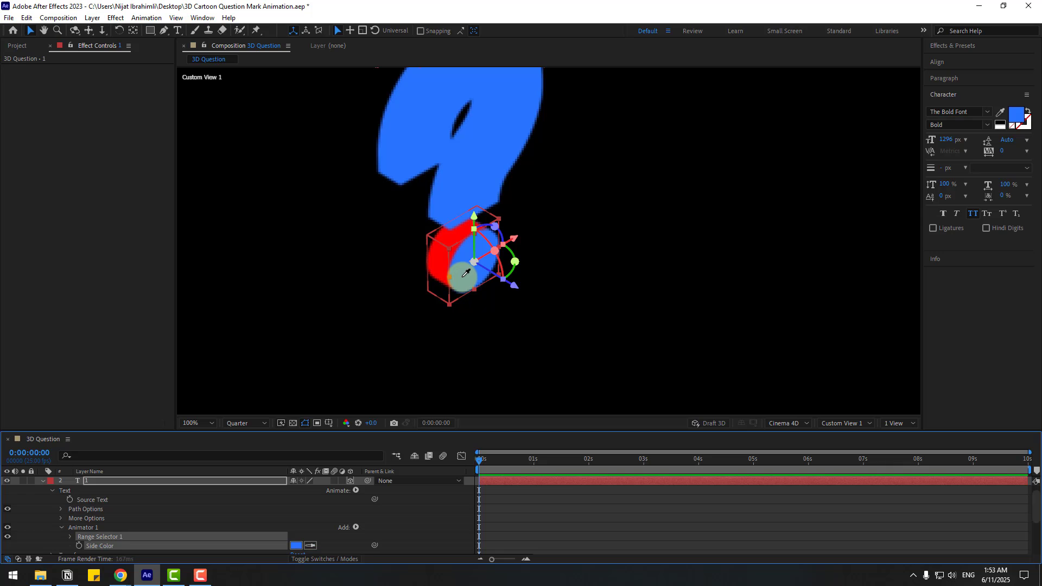
click(295, 545)
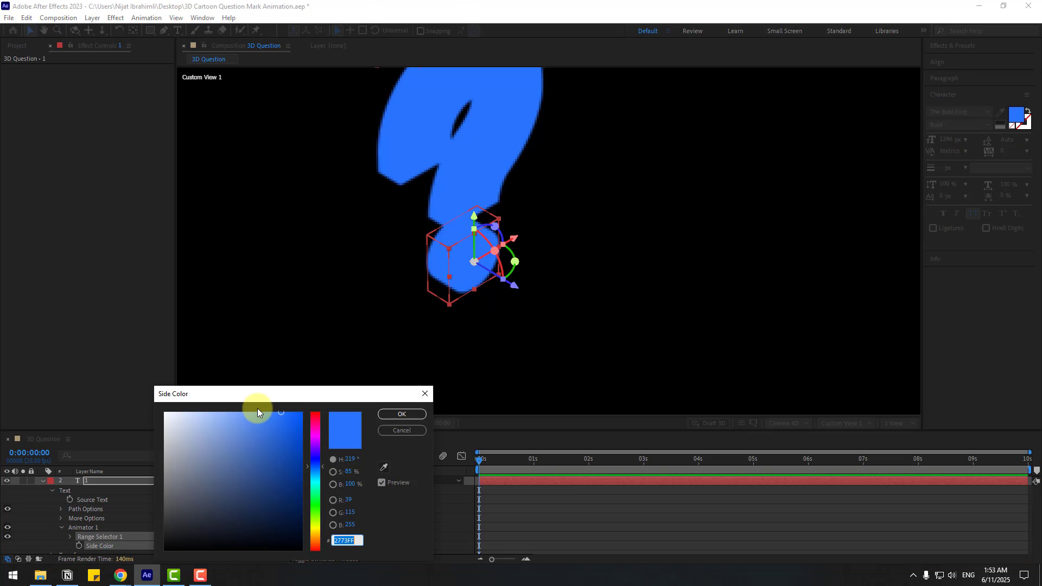
drag(281, 424, 281, 431)
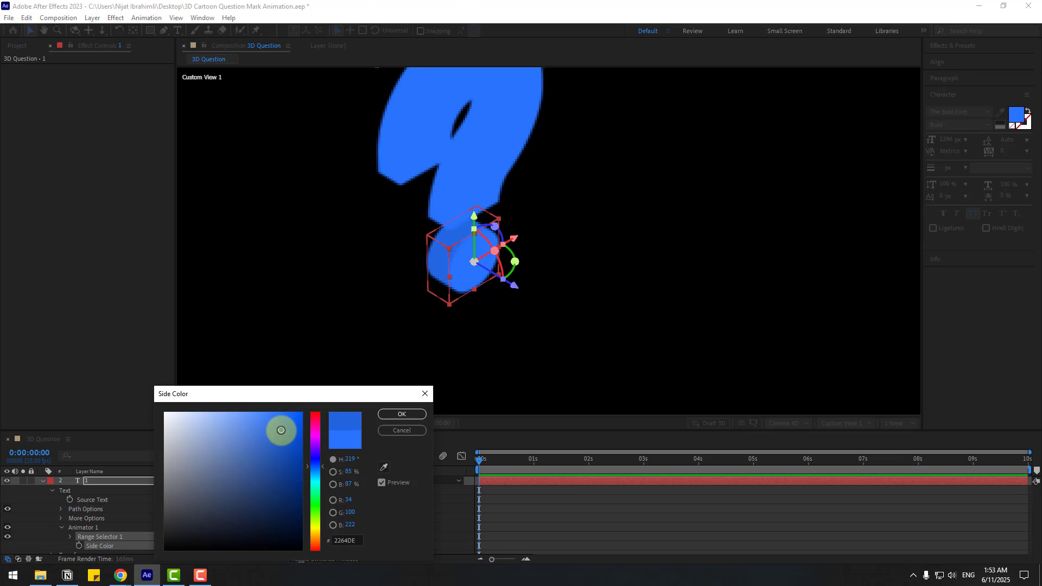
click(383, 415)
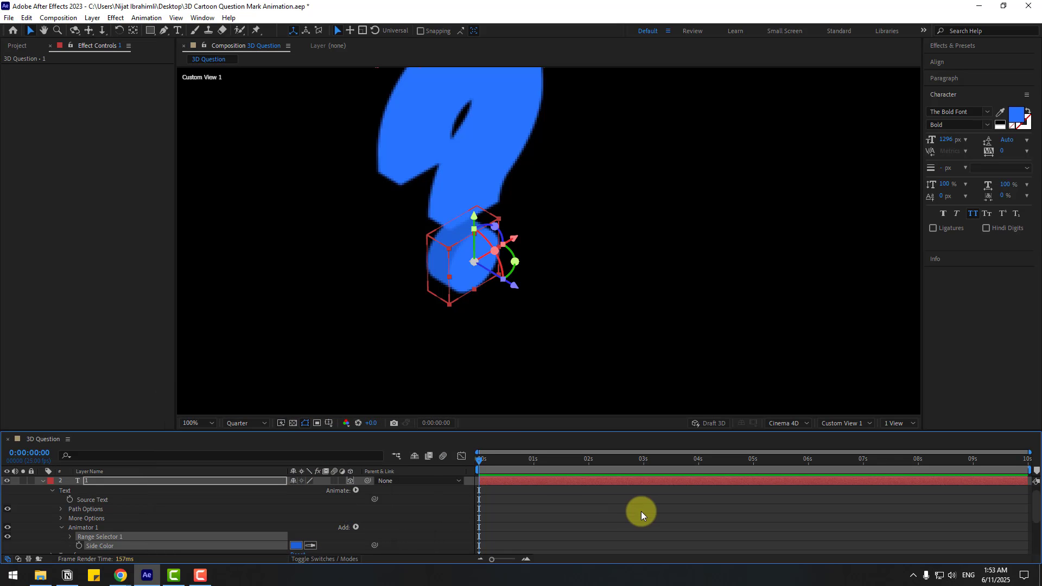
click(426, 402)
Set the preview resolution to Full and select the dot layer
click(260, 423)
click(241, 450)
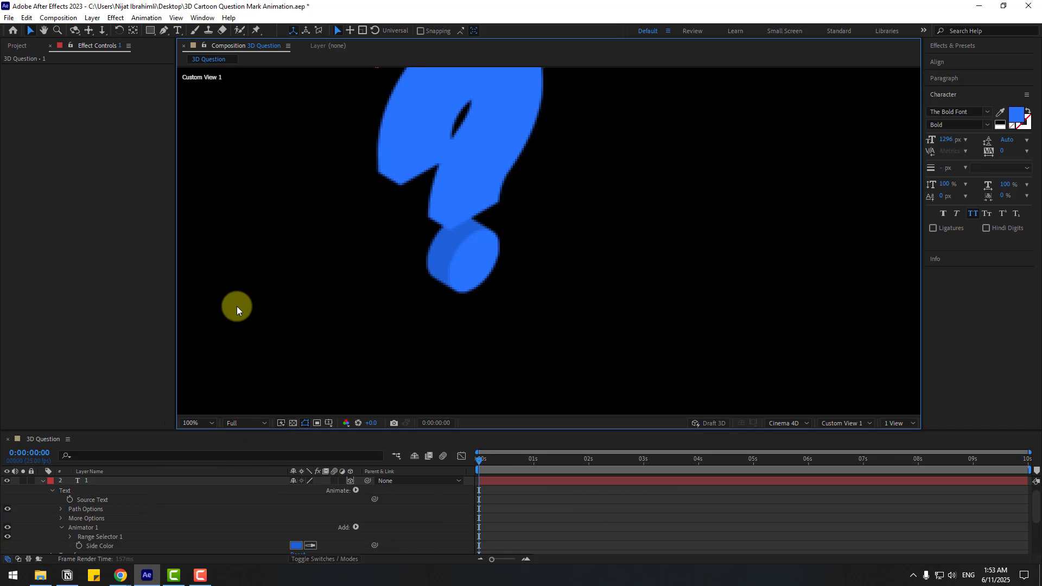
click(492, 272)
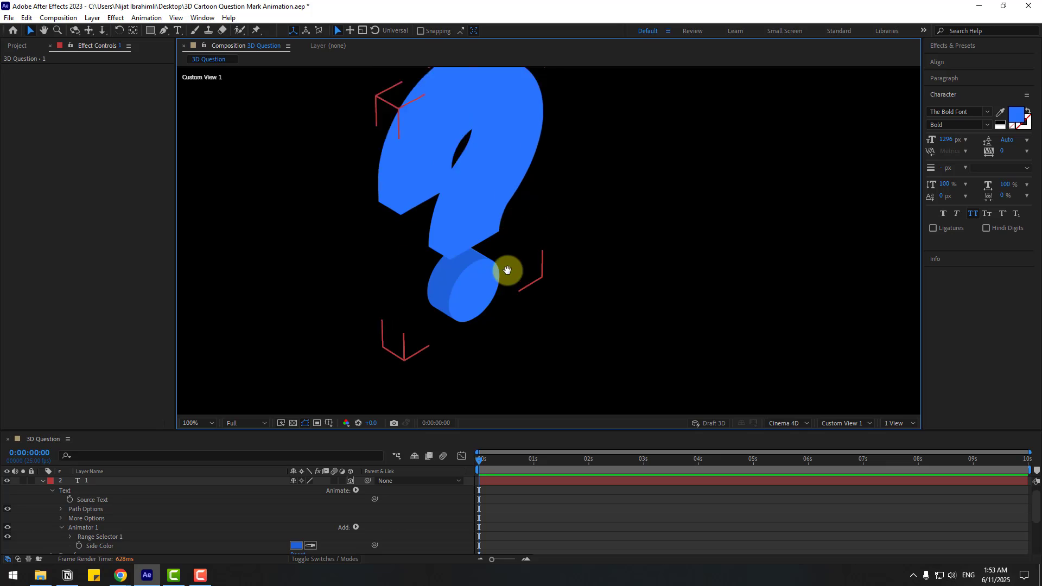
scroll(142, 469, up, 1)
click(85, 490)
Add an RGB side colour animator to the question mark body layer
key(u)
click(95, 482)
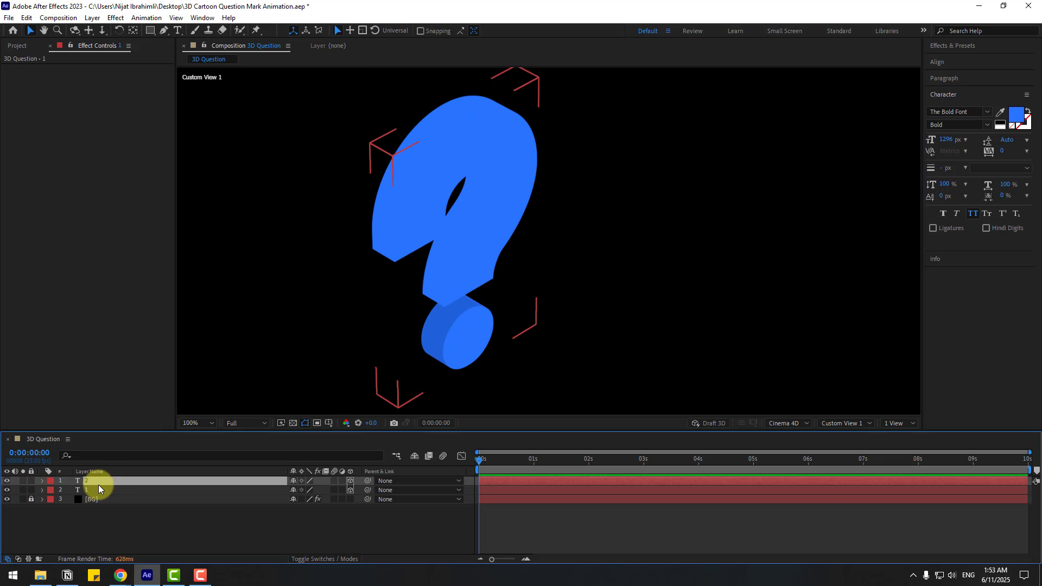
click(42, 482)
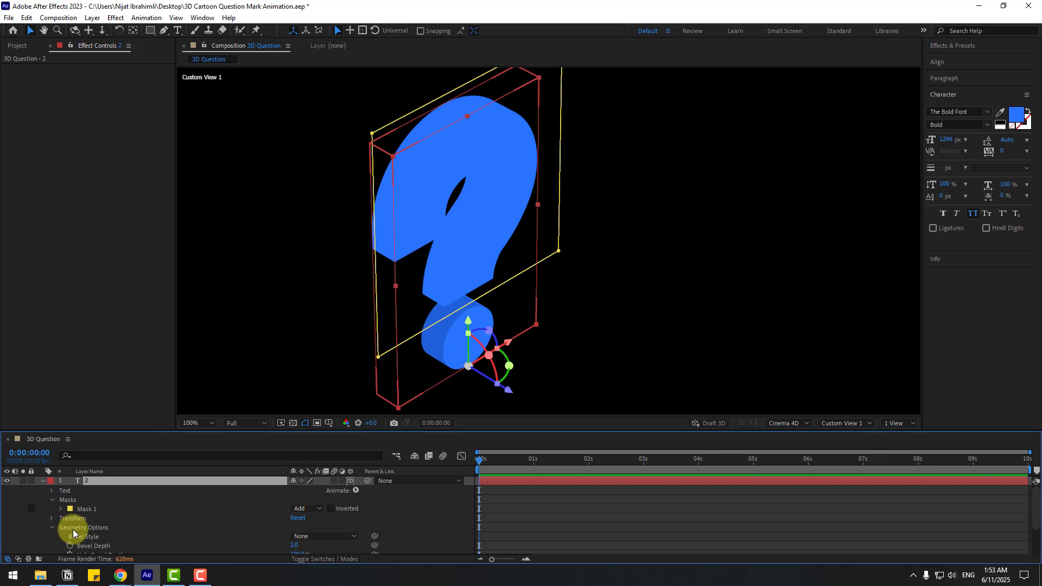
click(355, 490)
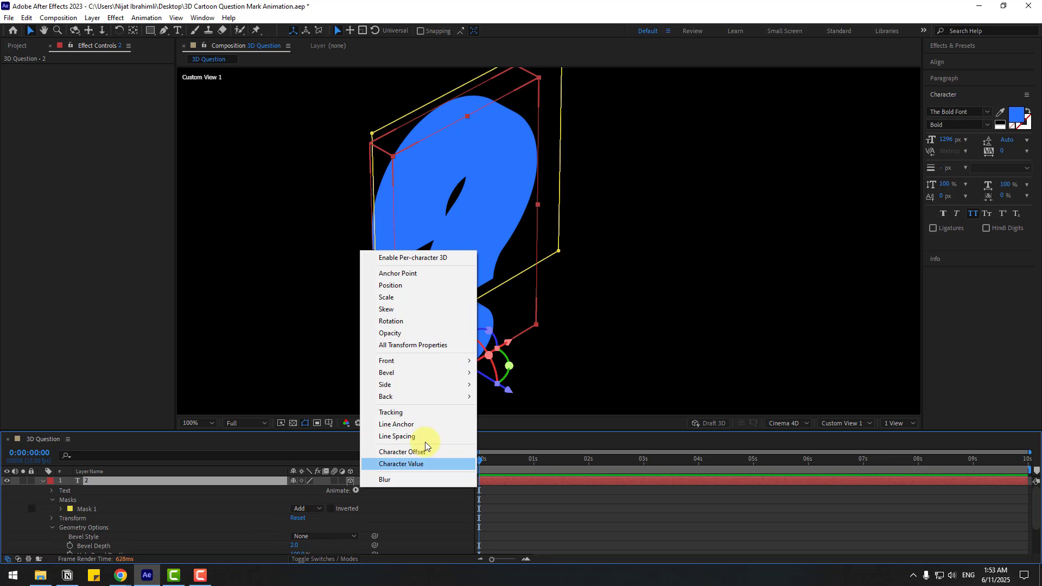
mouse_move(444, 385)
mouse_move(498, 384)
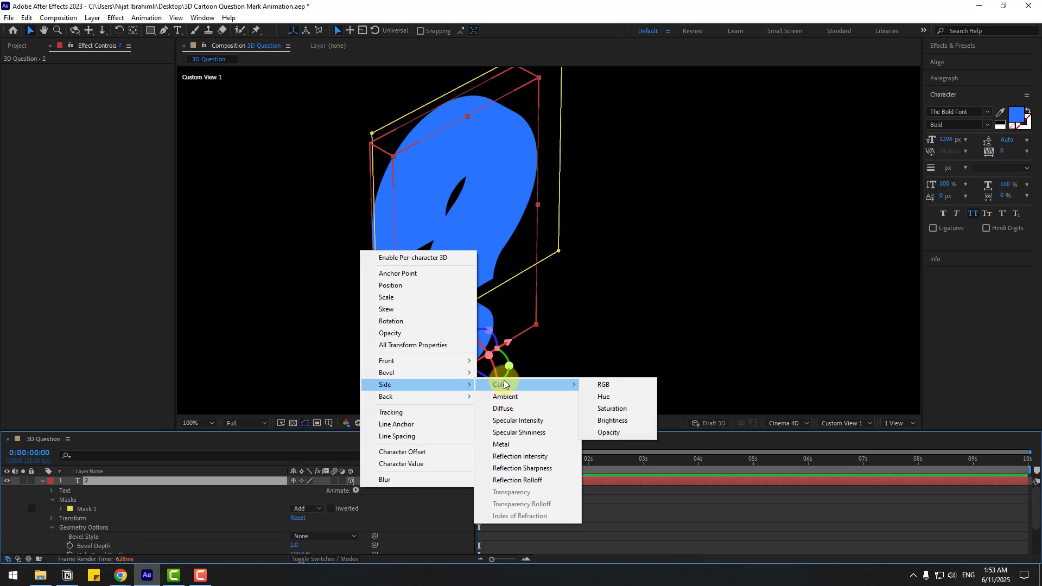
click(601, 385)
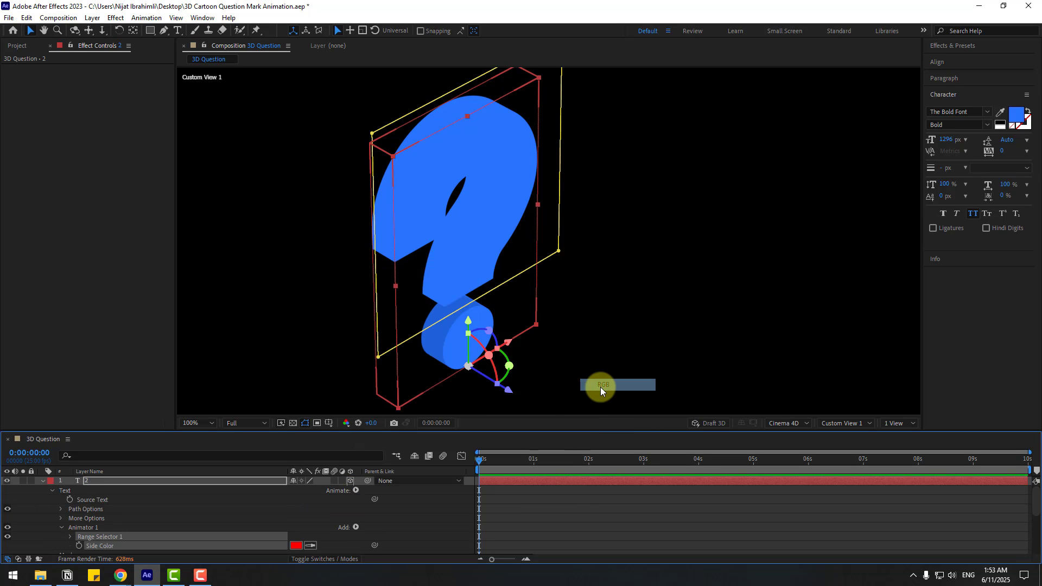
Set the body's side colour to 2061D9, sampled from the dot's side
click(311, 545)
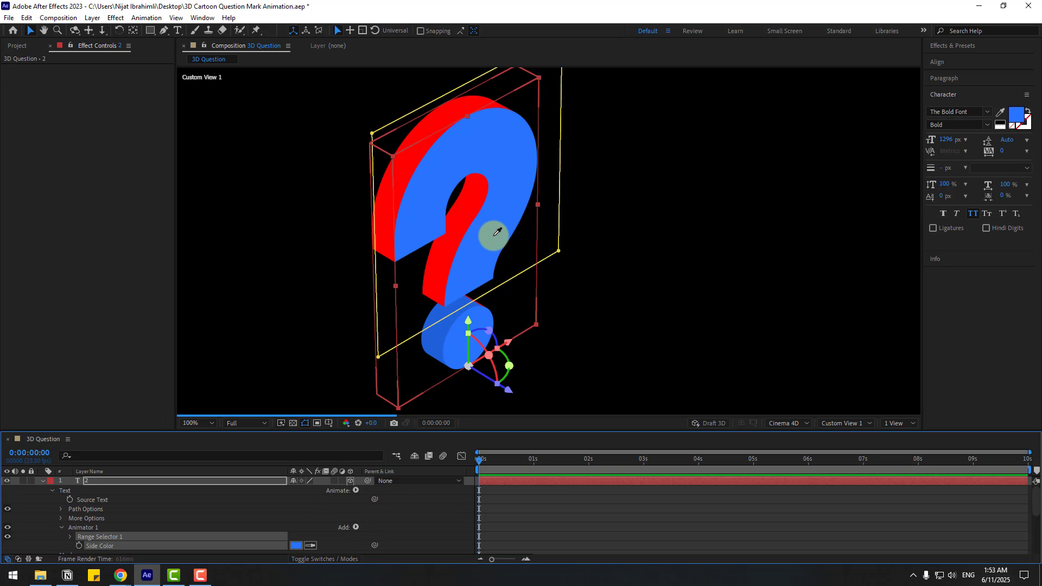
click(494, 236)
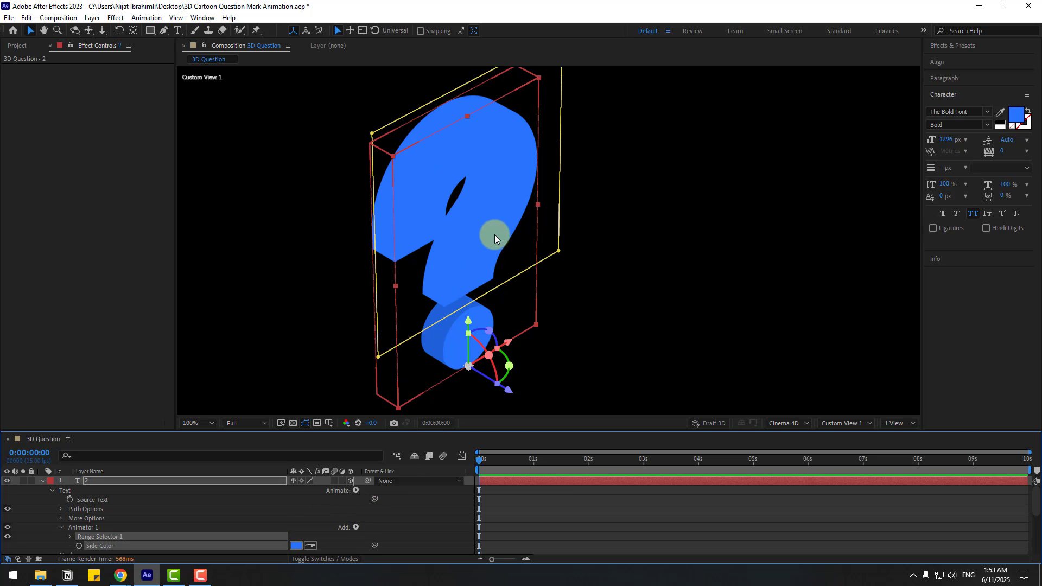
click(296, 545)
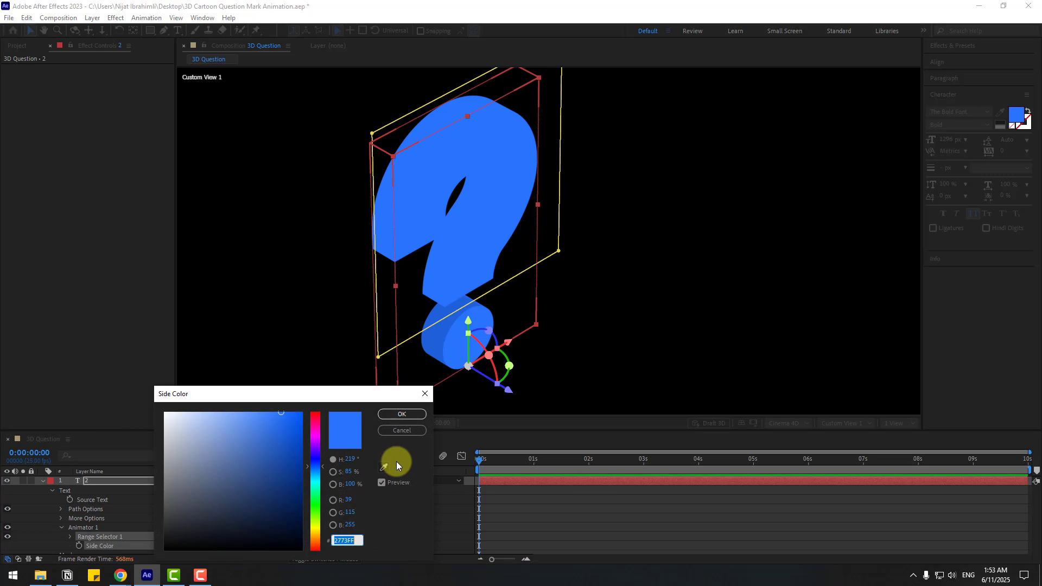
click(383, 467)
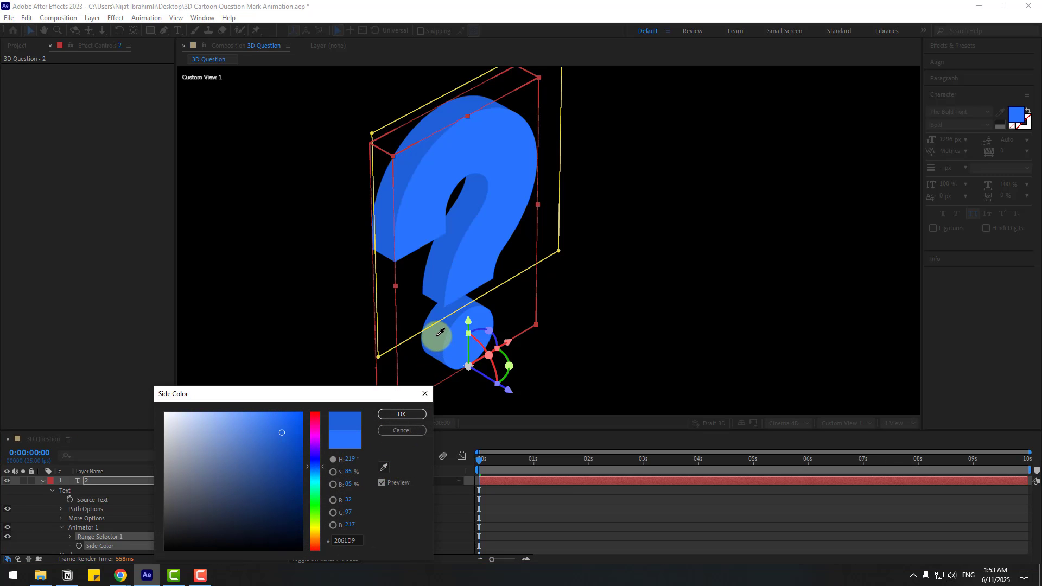
click(401, 414)
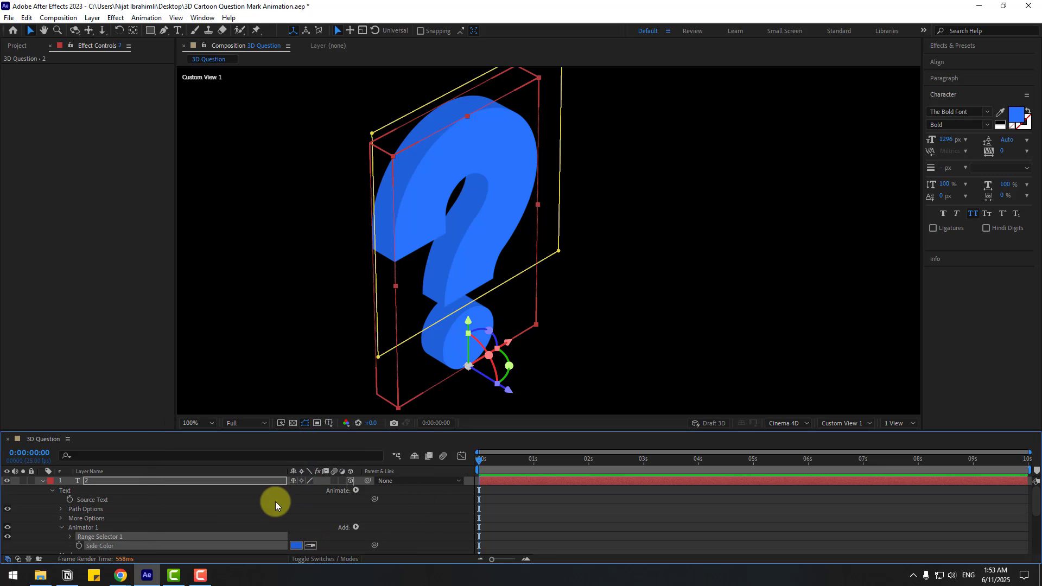
click(42, 481)
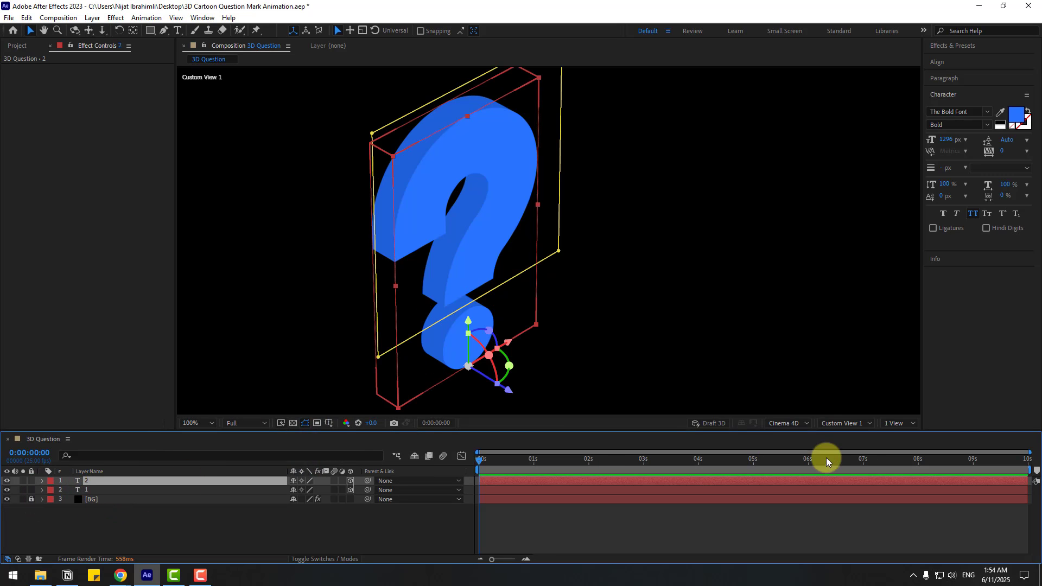
View the scene through Active Camera at Quarter resolution, zoomed out to the full frame
click(850, 423)
click(850, 248)
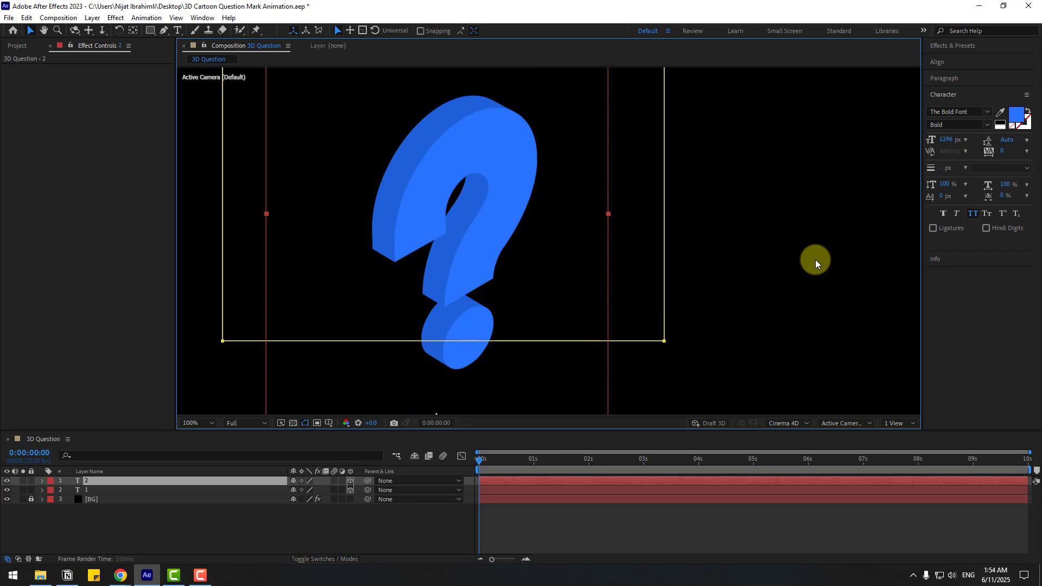
scroll(615, 304, down, 1)
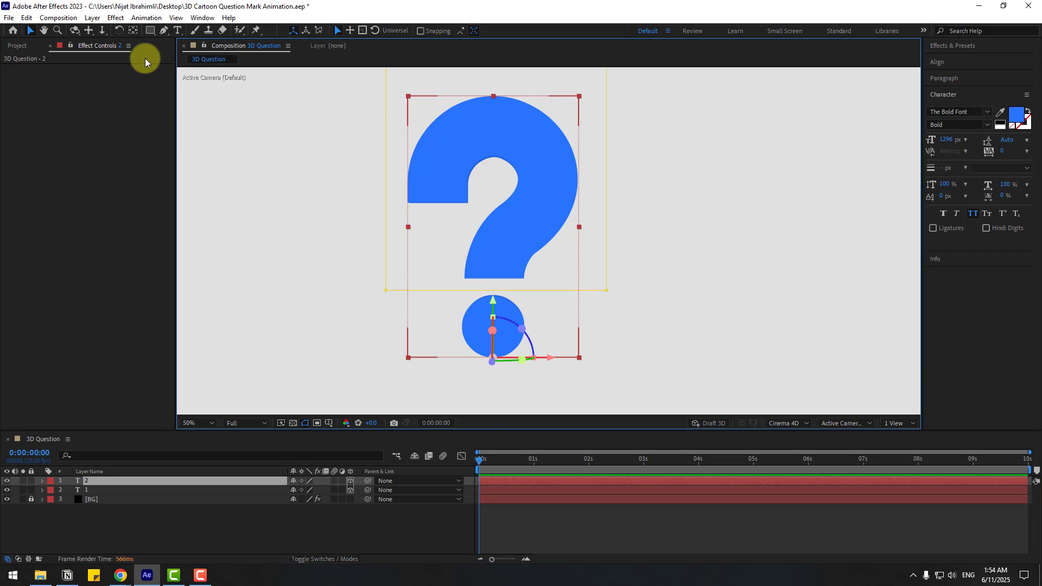
click(133, 30)
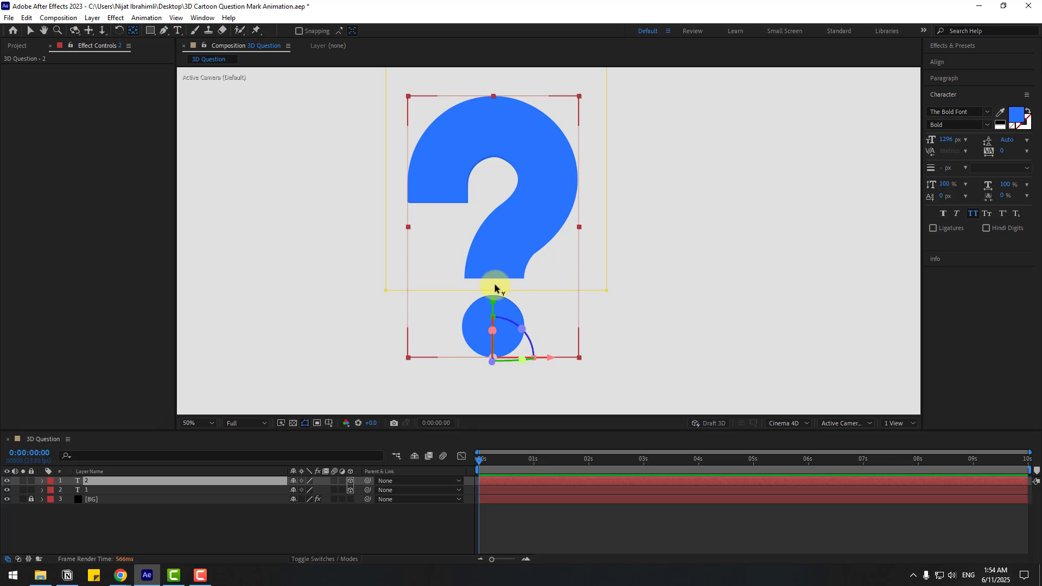
drag(495, 288, 537, 276)
click(31, 29)
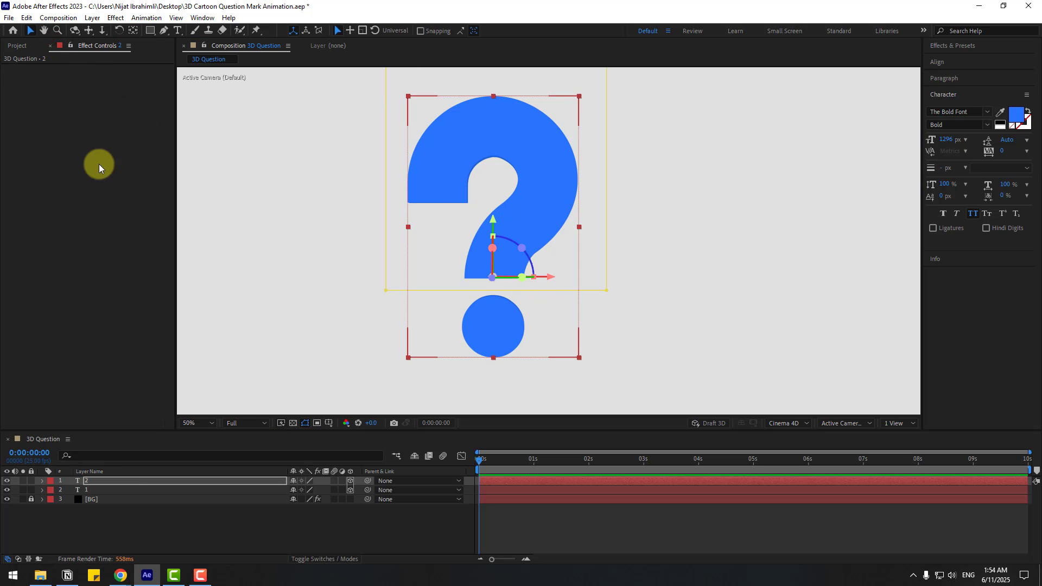
click(246, 422)
click(236, 485)
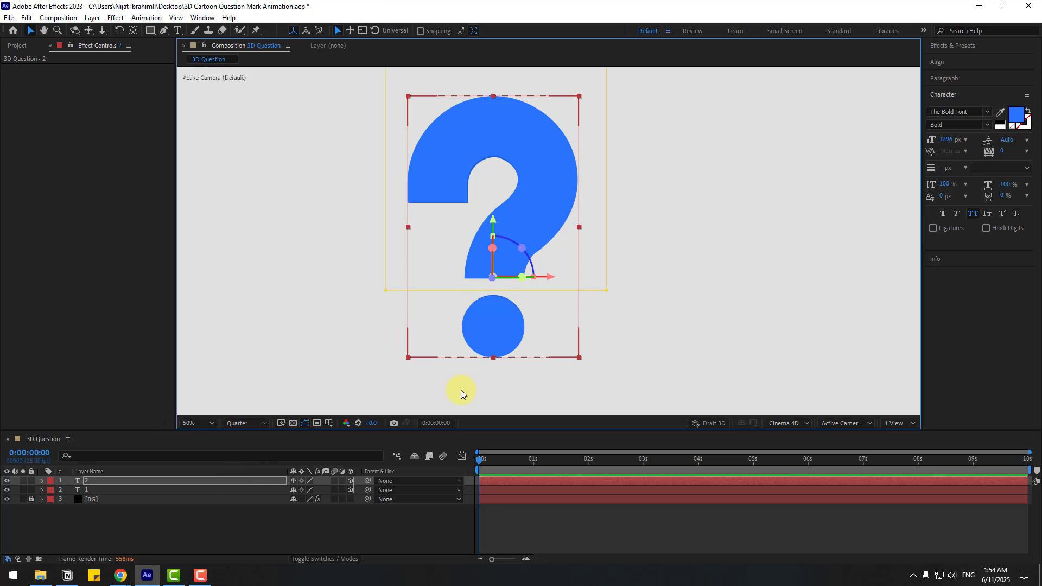
key(comma)
Parent layer 2 to layer 1 and move the dot below the frame
click(86, 517)
click(130, 481)
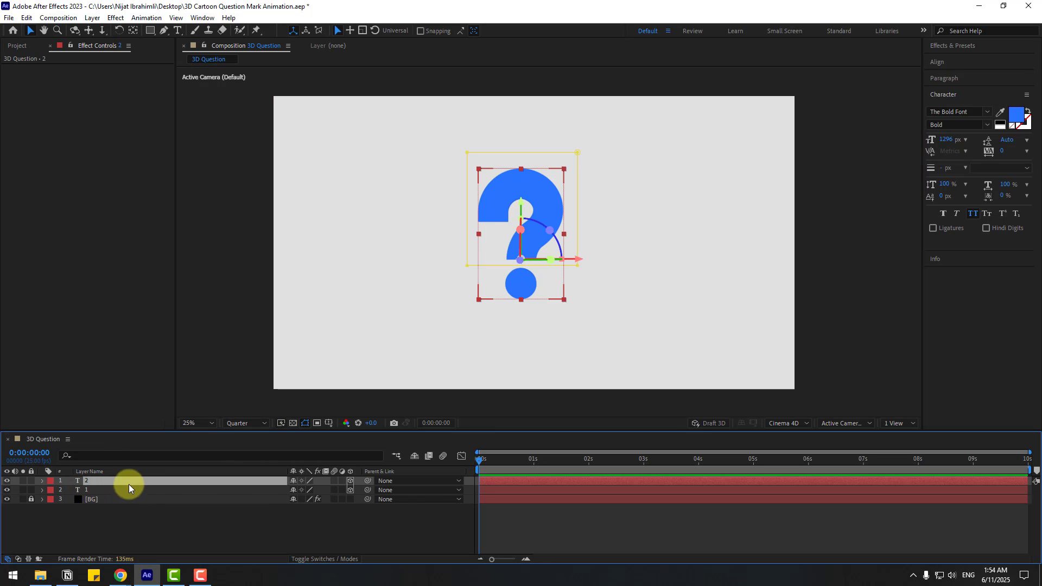
click(349, 487)
drag(367, 482, 104, 489)
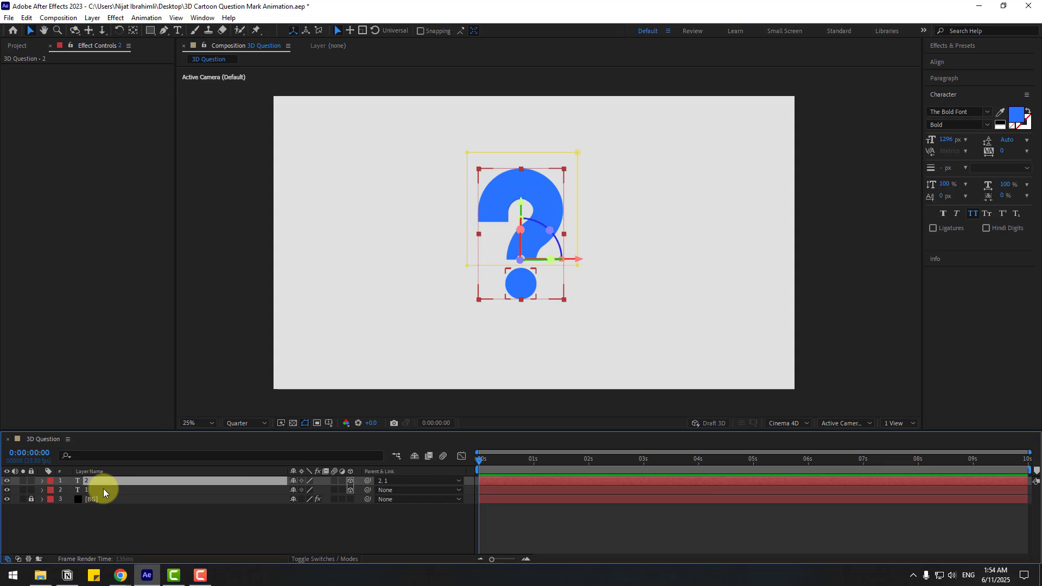
click(106, 489)
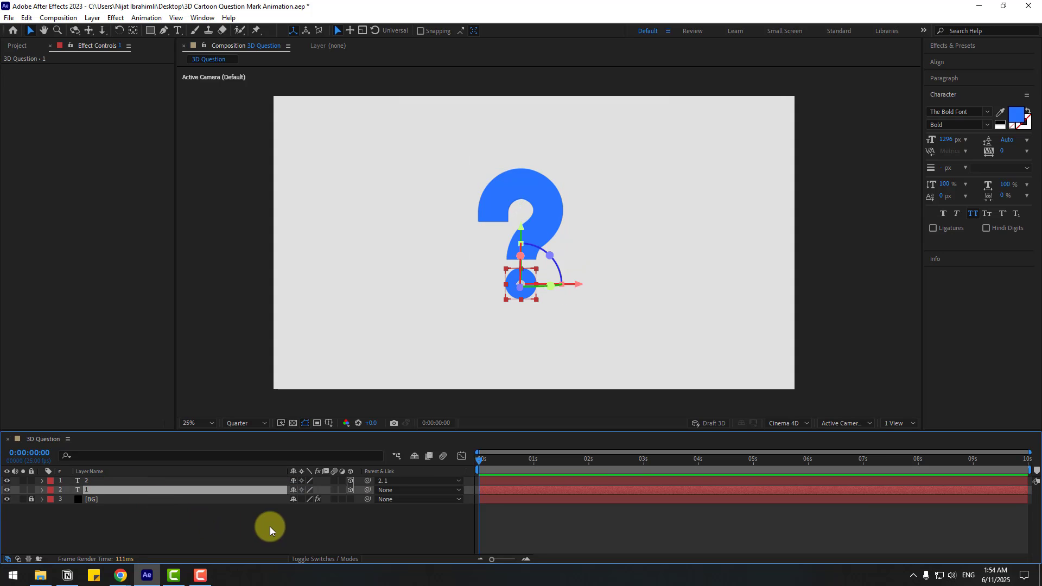
key(p)
drag(323, 501, 412, 499)
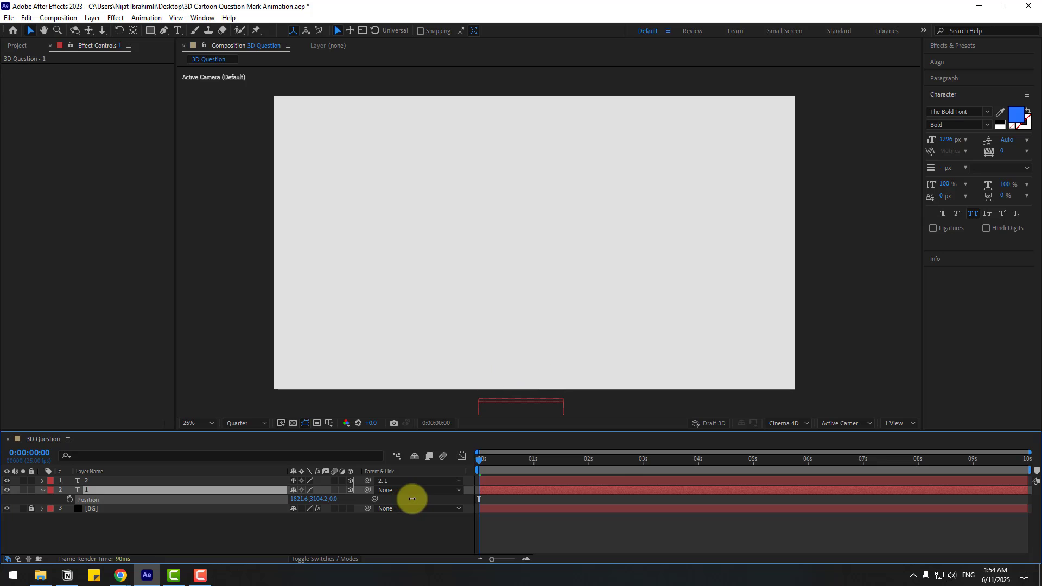
Hide the body layer and set a starting Position keyframe on the dot at 0s
click(92, 480)
click(8, 481)
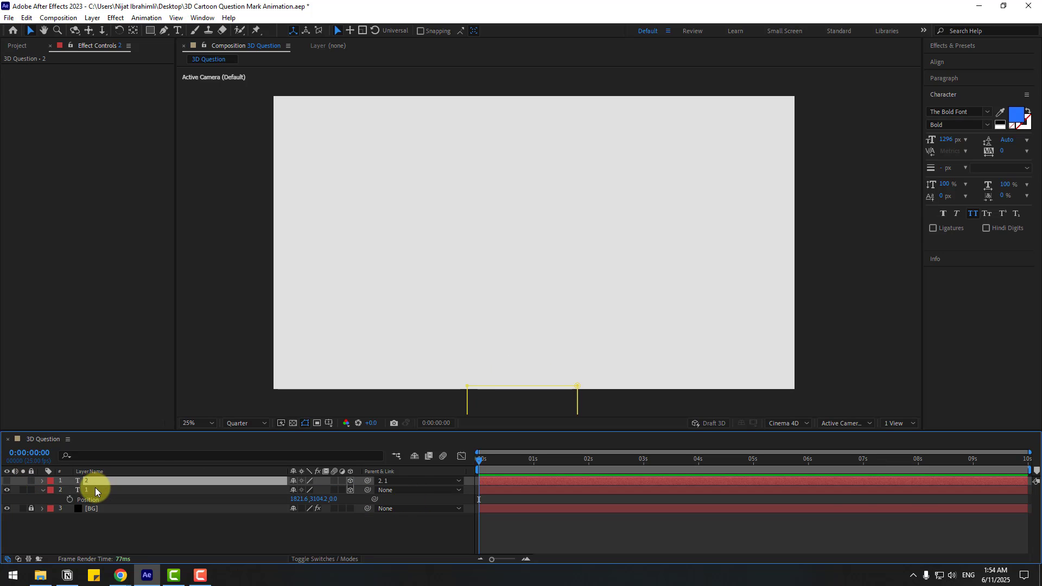
click(92, 489)
click(70, 500)
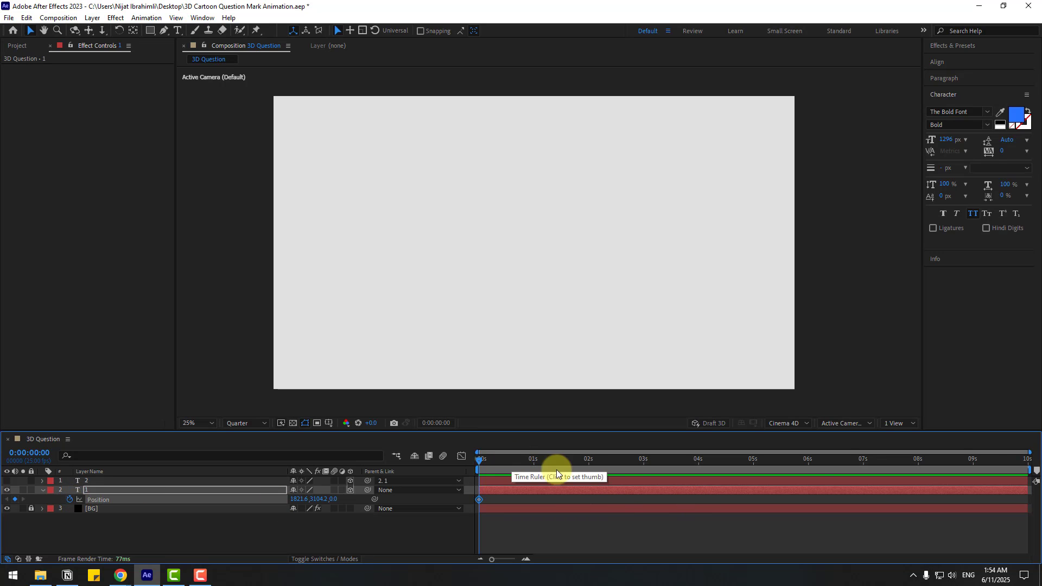
At frame 10, raise the dot to position 1821.6, 1469.2
click(435, 423)
text(+10)
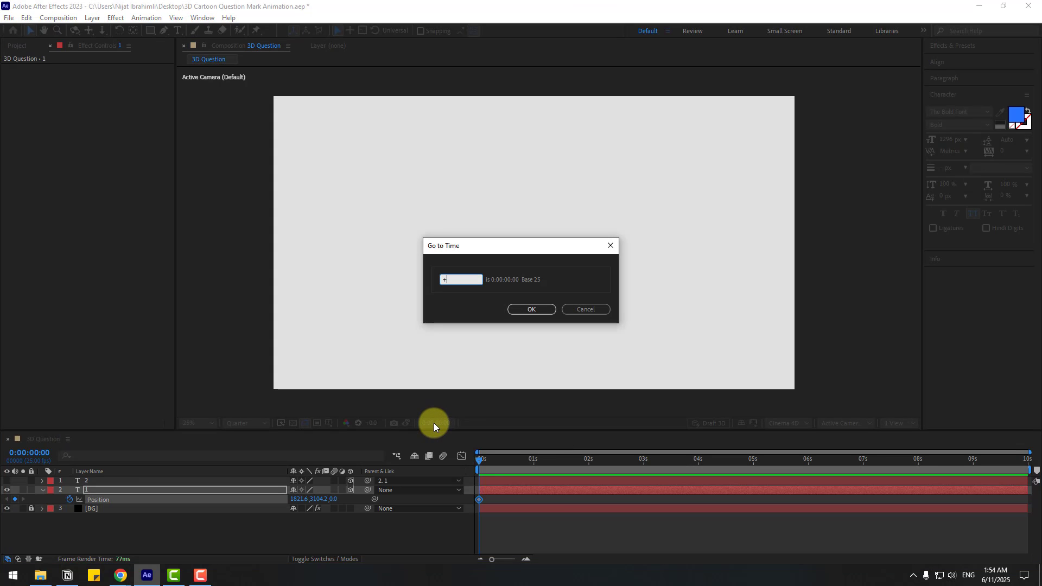
click(536, 310)
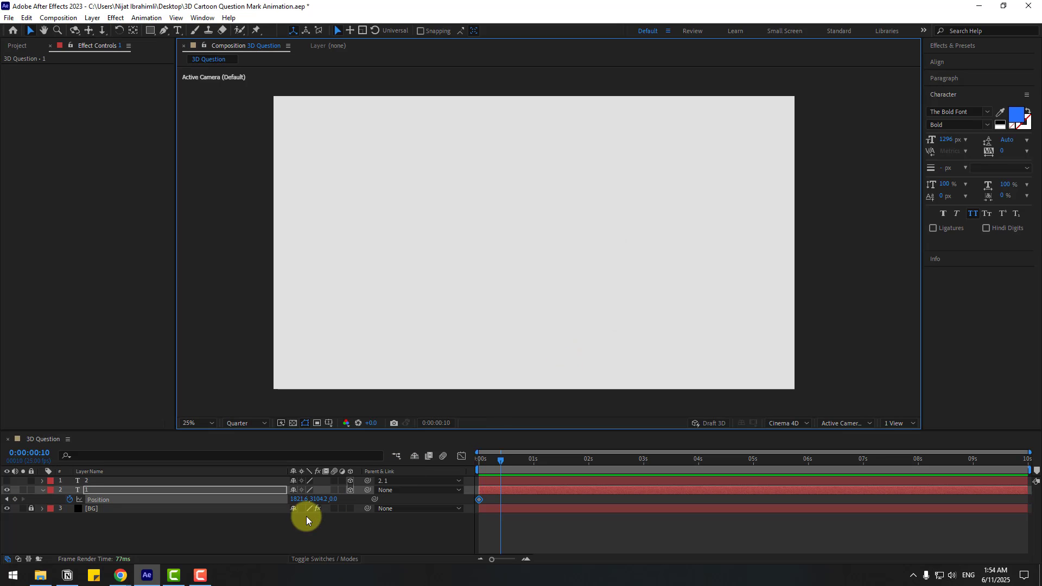
drag(314, 497, 520, 296)
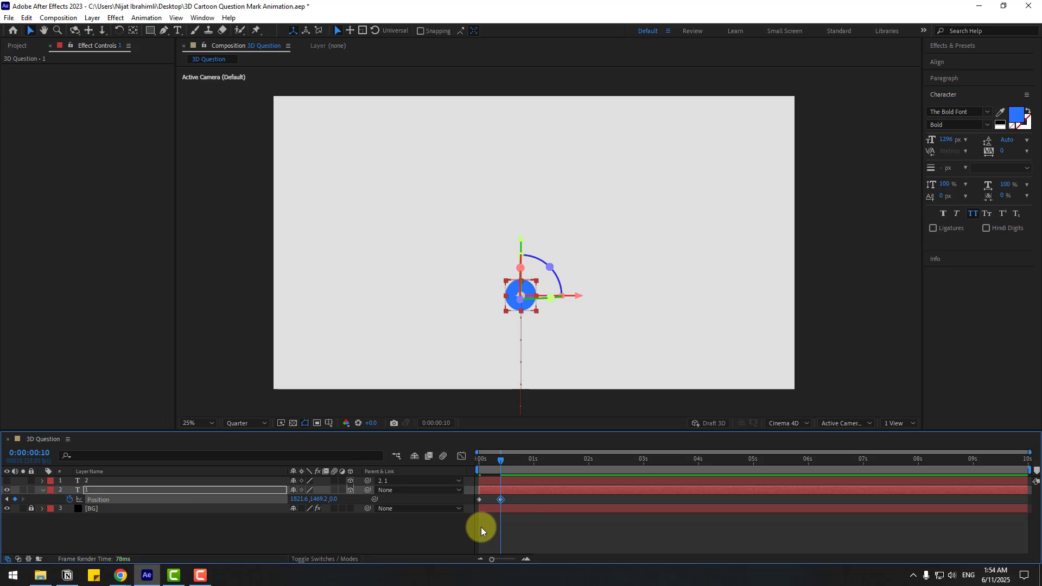
click(554, 529)
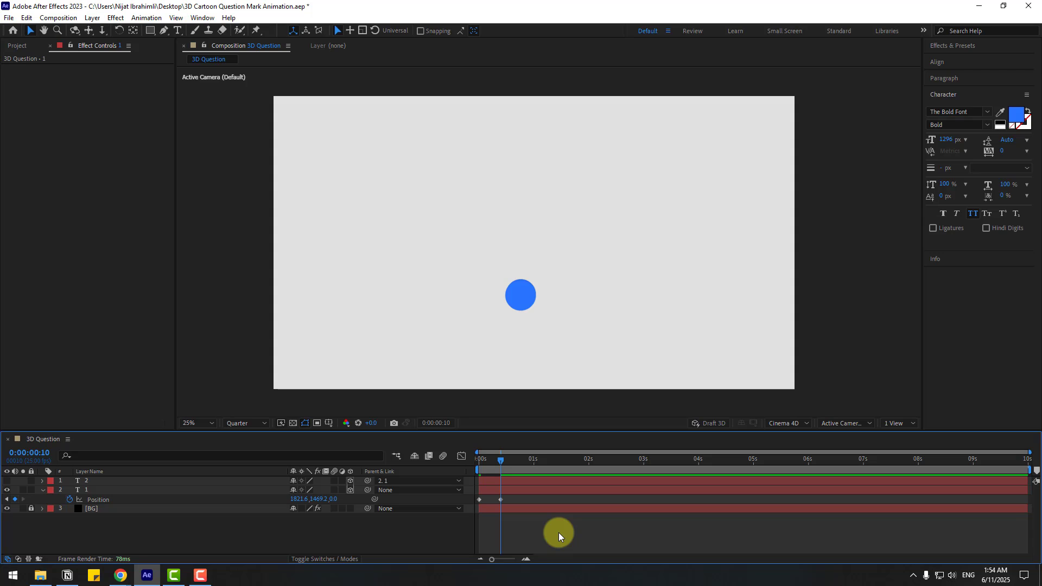
key(shift+Page_Down)
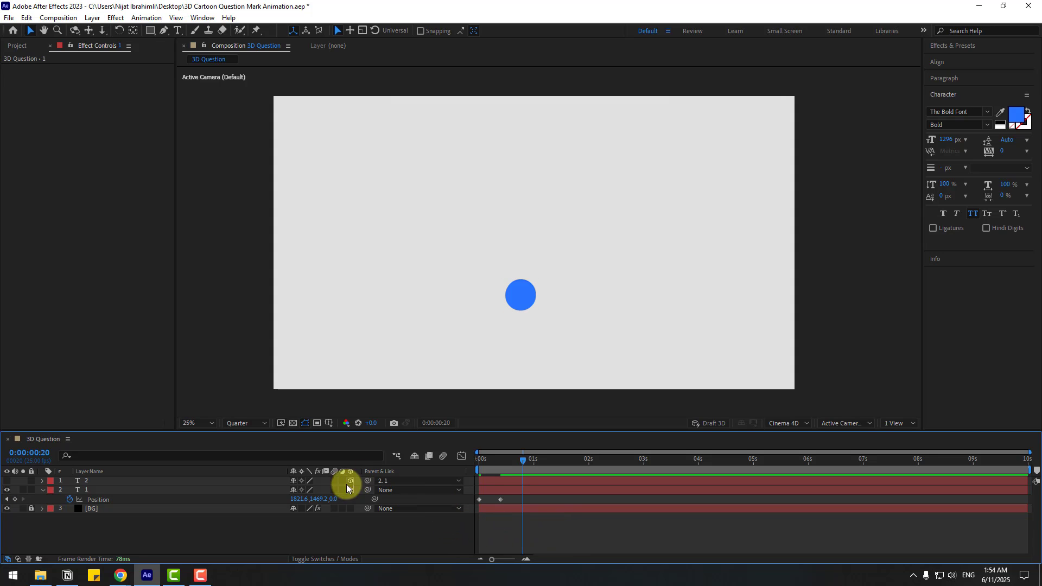
Lower the dot's Position Y at its 20-frame landing and review the drop
drag(322, 499, 474, 494)
scroll(598, 356, up, 2)
drag(640, 318, 644, 193)
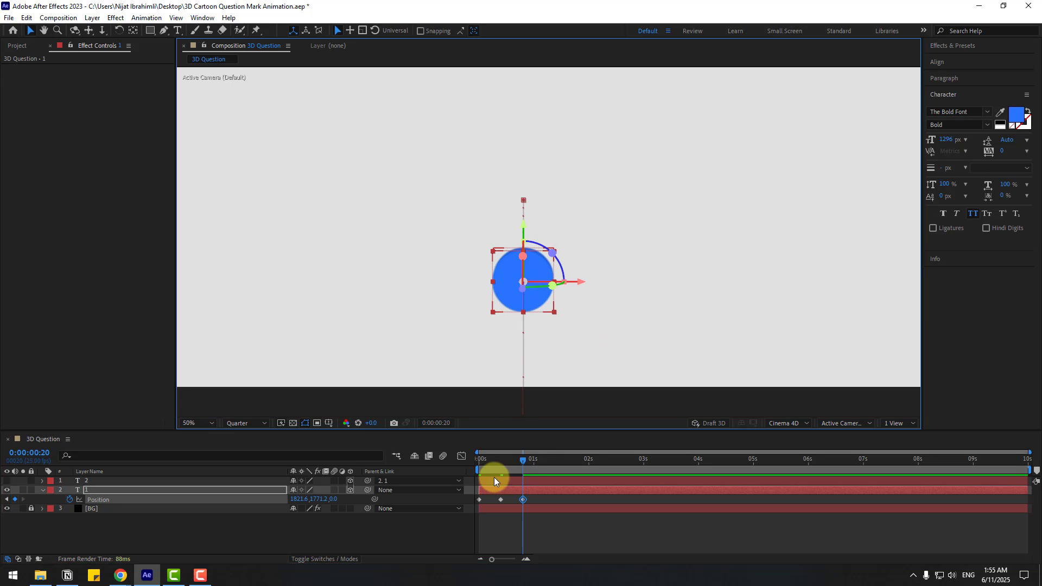
drag(477, 466, 523, 458)
click(334, 501)
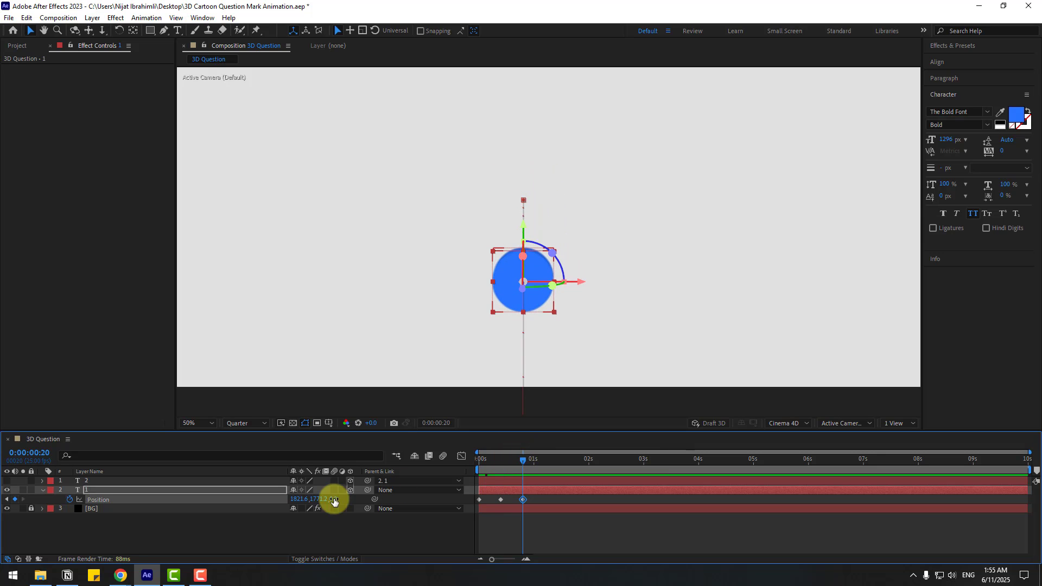
drag(311, 502, 345, 493)
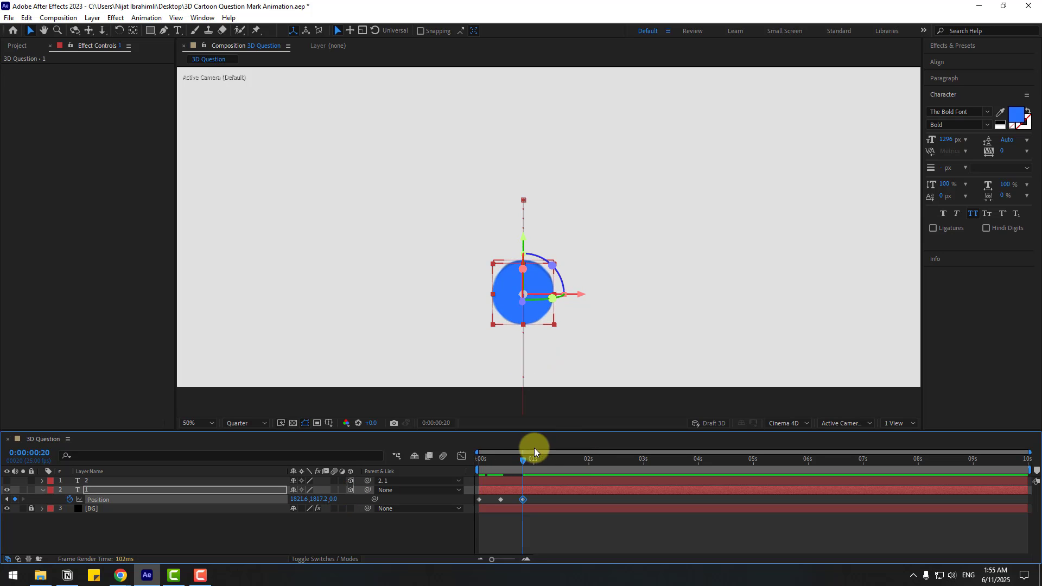
click(478, 465)
drag(478, 464, 545, 465)
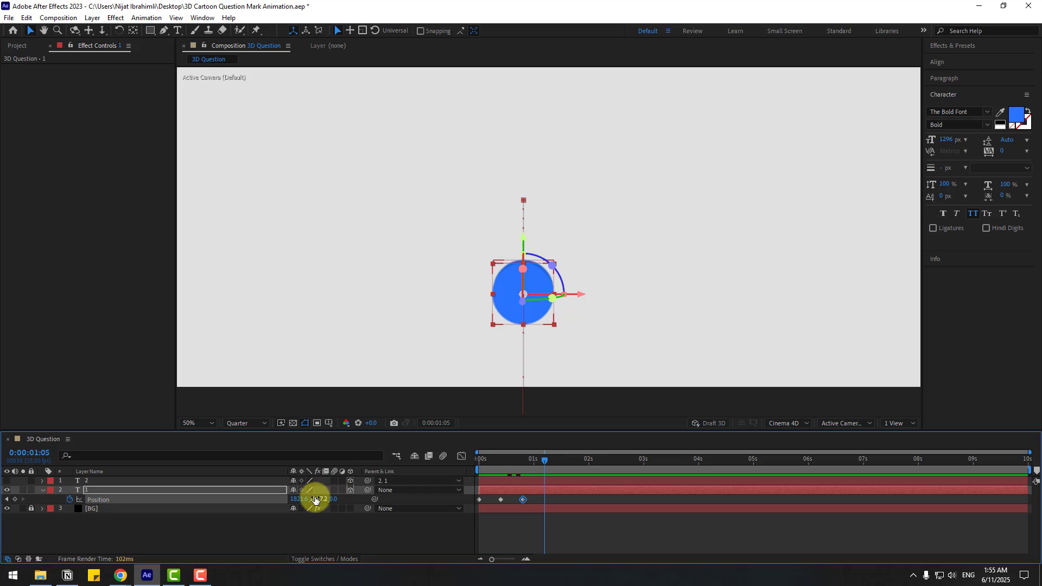
Add shrinking bounce keys at 1:05, 1:15, 2:00 and 2:10, settling at 1821.6, 1651.2
drag(314, 498, 201, 499)
key(shift+Page_Down)
drag(309, 498, 388, 501)
key(shift+Page_Down)
drag(317, 500, 349, 483)
key(shift+Page_Down)
scroll(630, 343, down, 2)
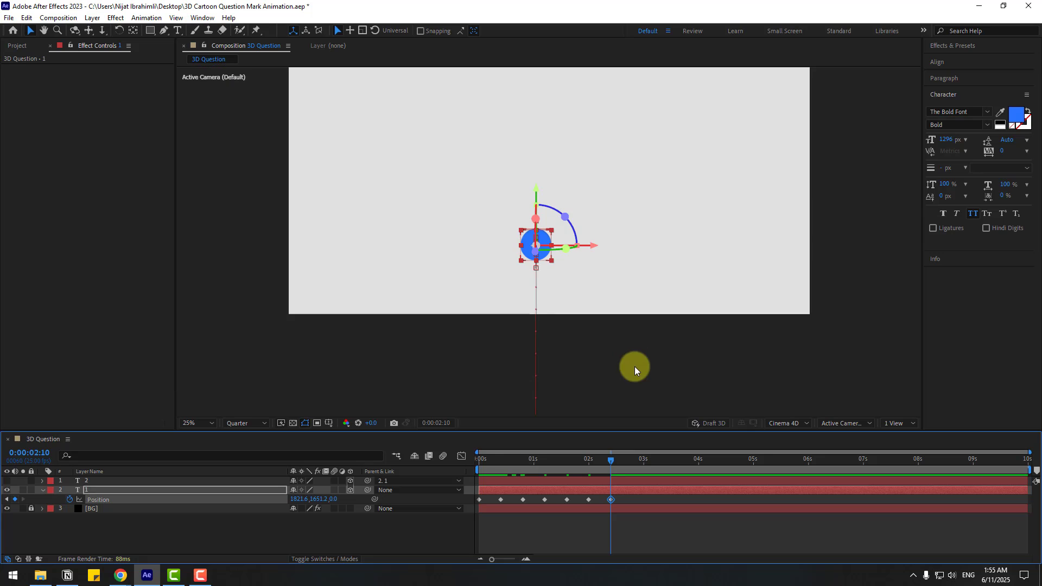
drag(646, 504, 477, 500)
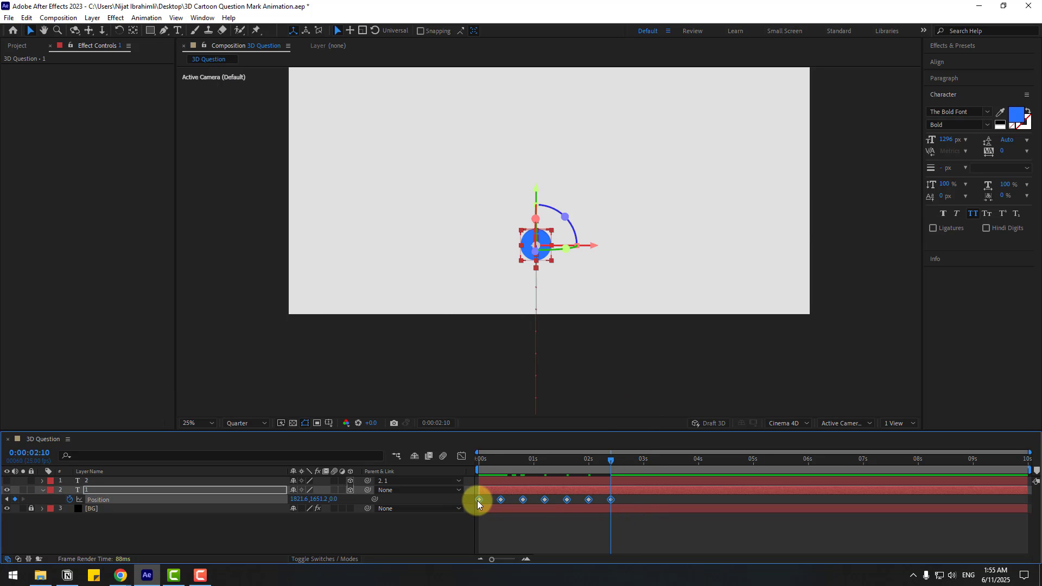
Apply Easy Ease to all of the dot's selected Position keyframes
right_click(479, 499)
mouse_move(479, 497)
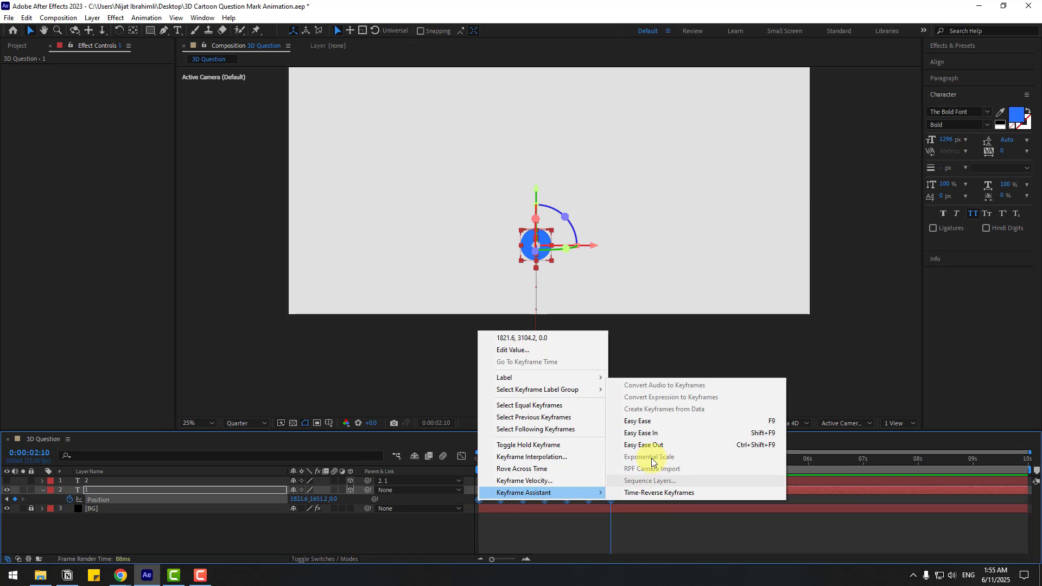
click(746, 422)
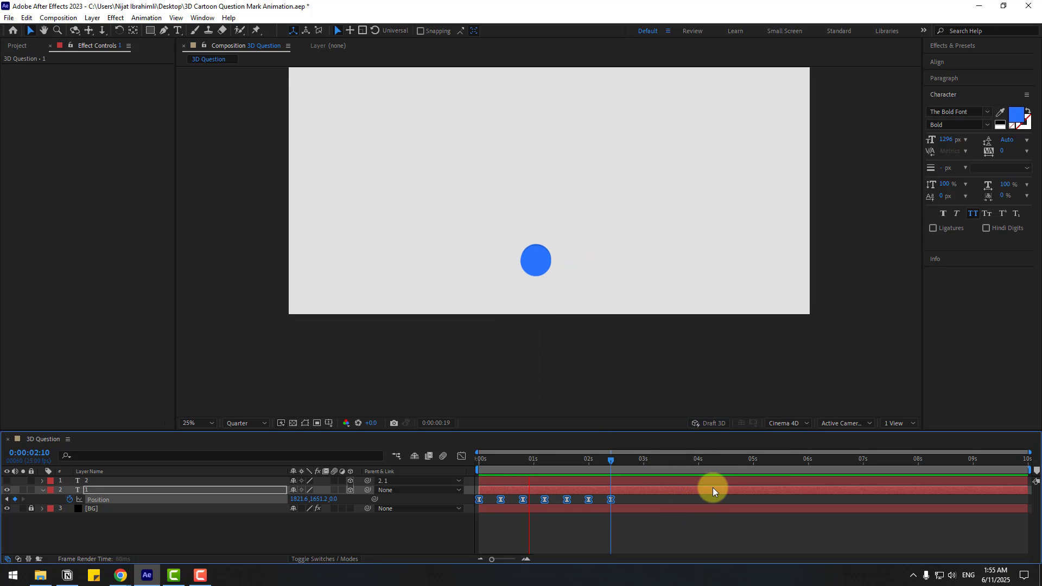
Set the viewer magnification to Fit and return to the start of the timeline
click(208, 424)
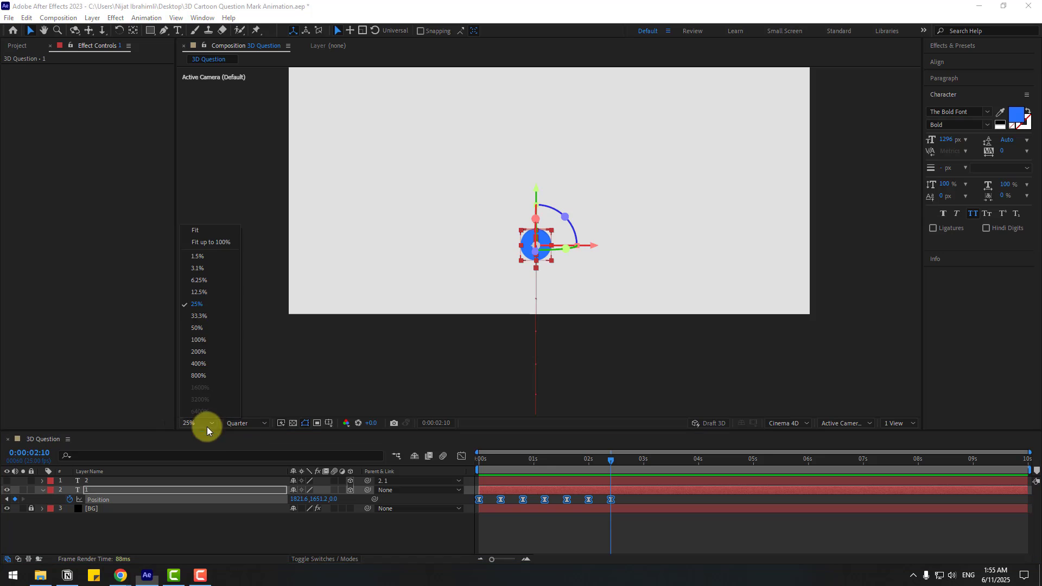
click(203, 243)
click(82, 492)
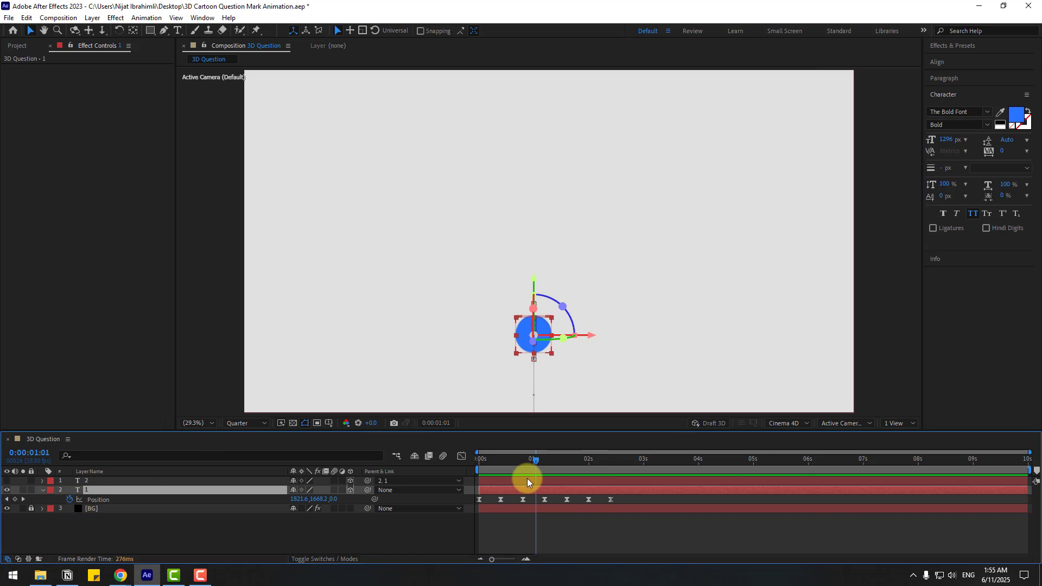
drag(520, 461, 478, 461)
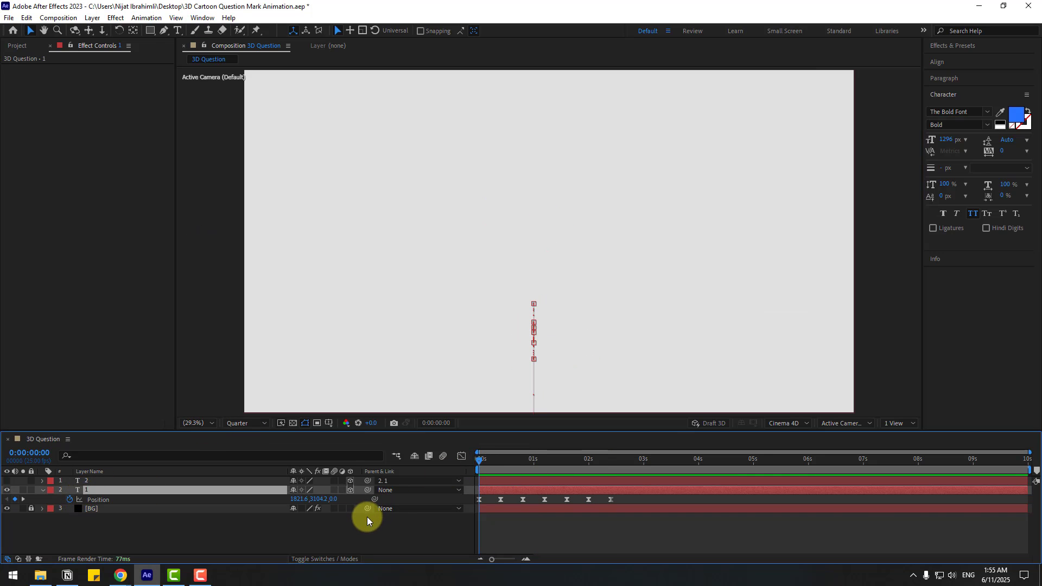
Keyframe the dot's X Rotation at 45° and Y Rotation at 50° at frame 0
key(shift+r)
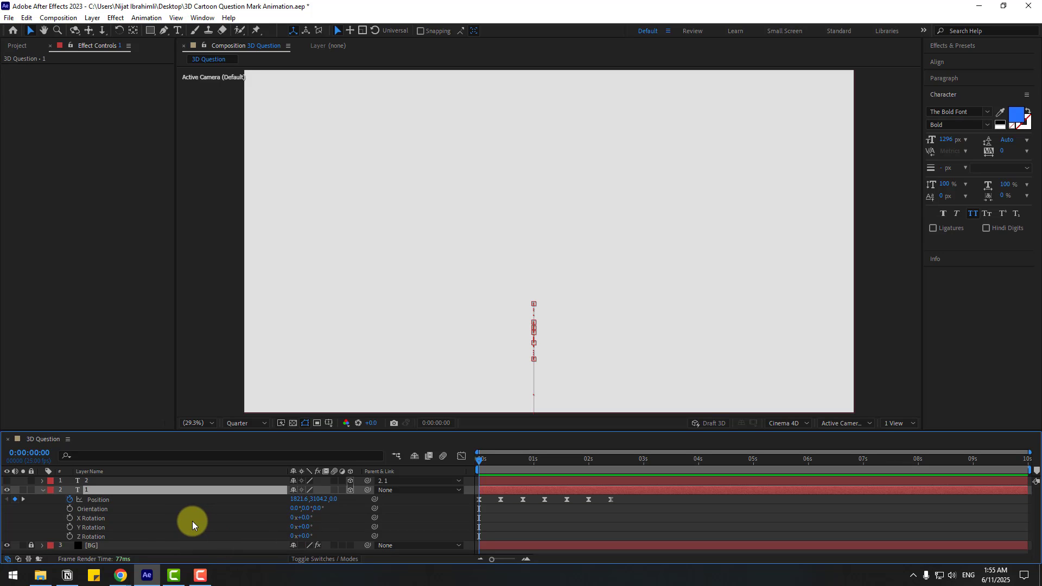
click(69, 517)
click(69, 527)
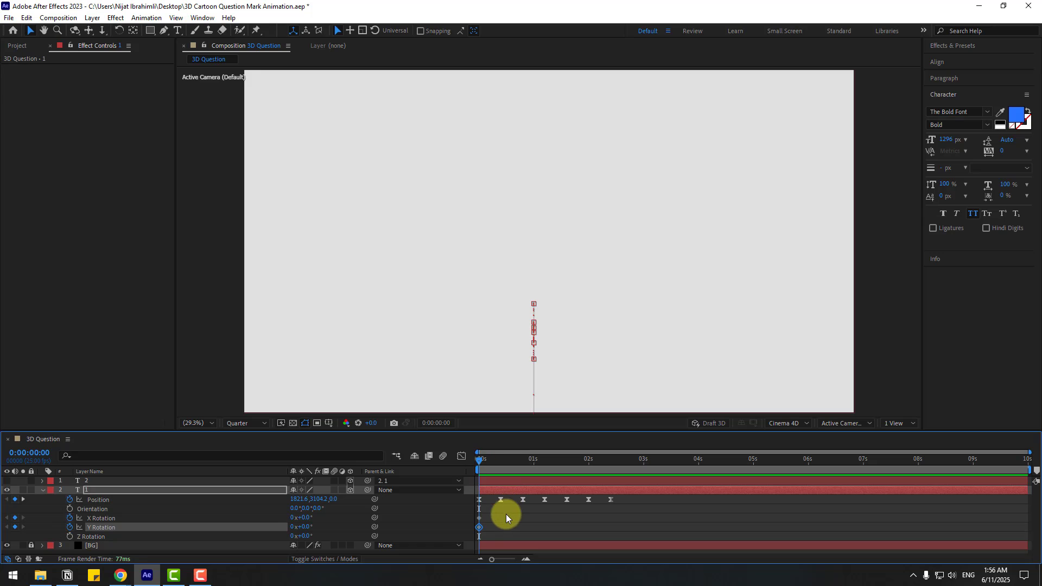
drag(495, 515, 481, 527)
click(487, 531)
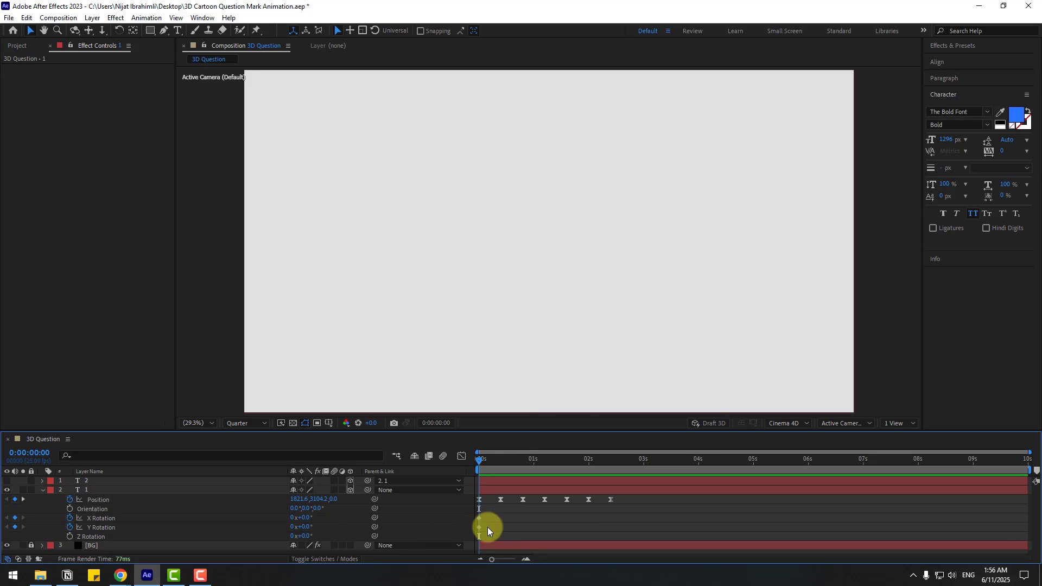
text(45)
key(Return)
click(303, 526)
text(50)
key(Return)
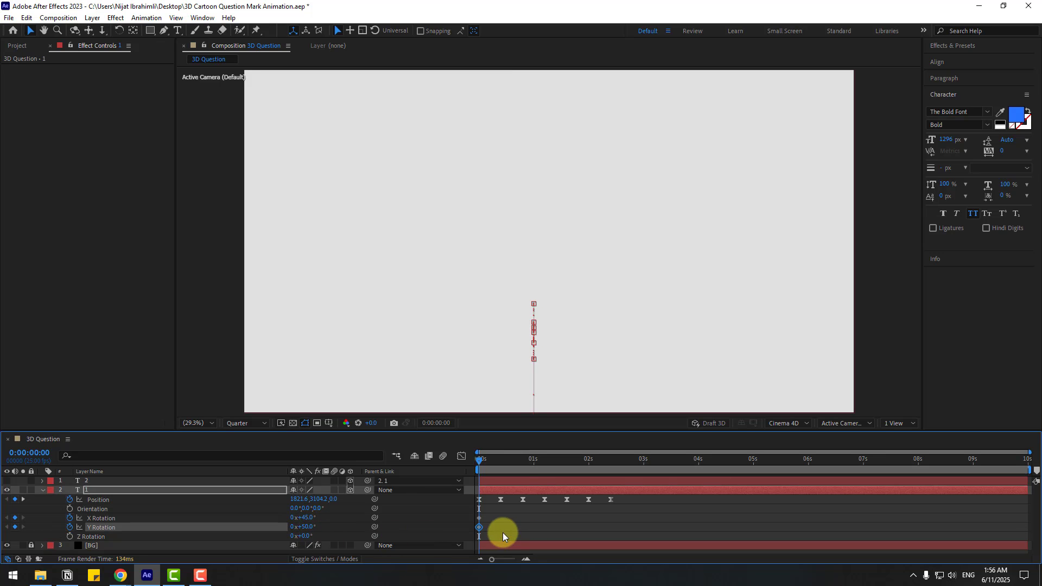
click(502, 537)
Set both X and Y Rotation to -25° at 10 frames
drag(486, 461, 500, 464)
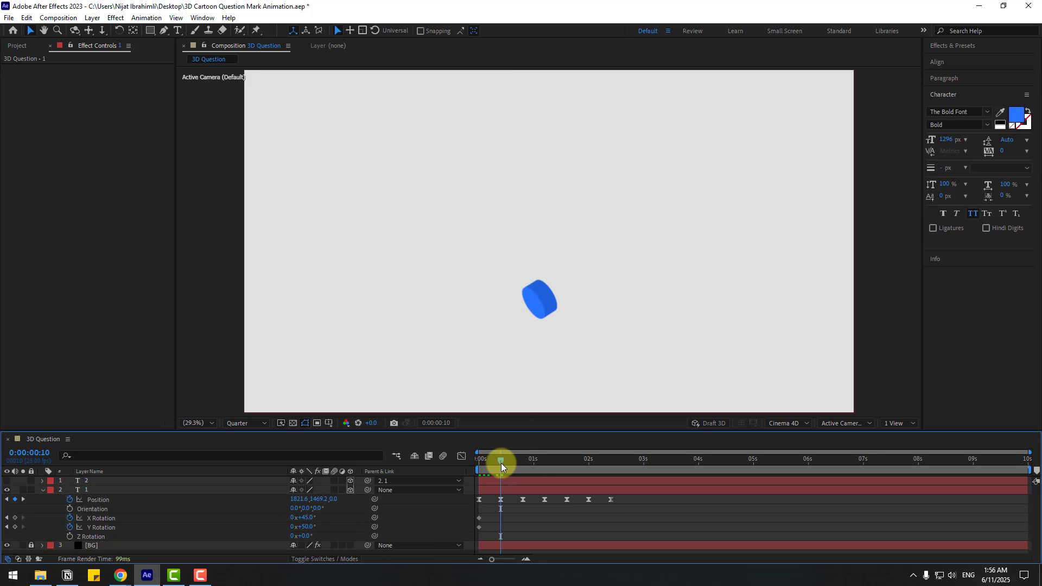
click(379, 503)
click(310, 518)
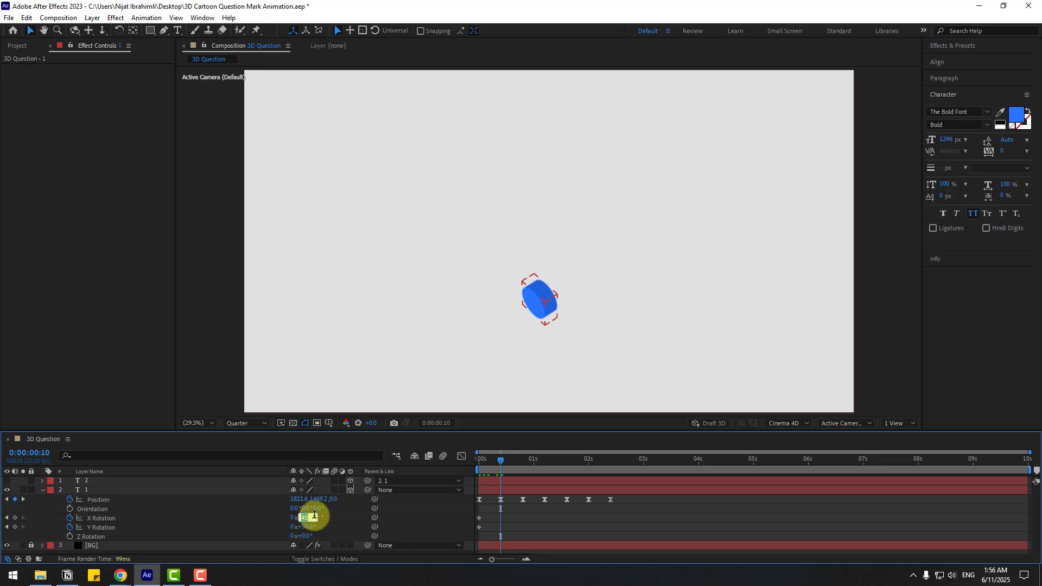
text(-25)
key(Return)
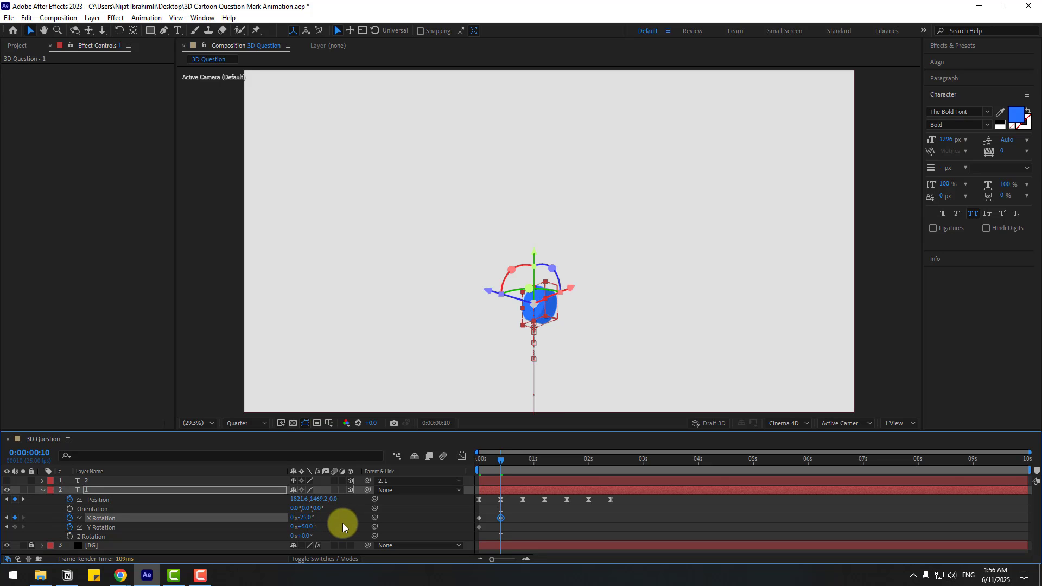
click(306, 527)
key(Return)
click(565, 527)
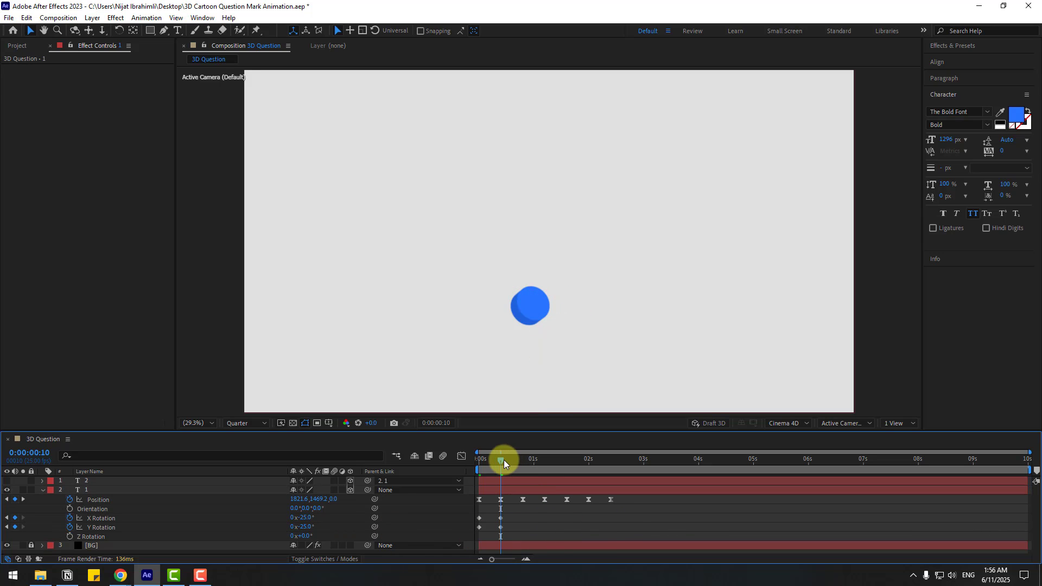
mouse_move(502, 459)
mouse_down()
mouse_move(481, 468)
mouse_move(504, 464)
mouse_move(490, 464)
mouse_up()
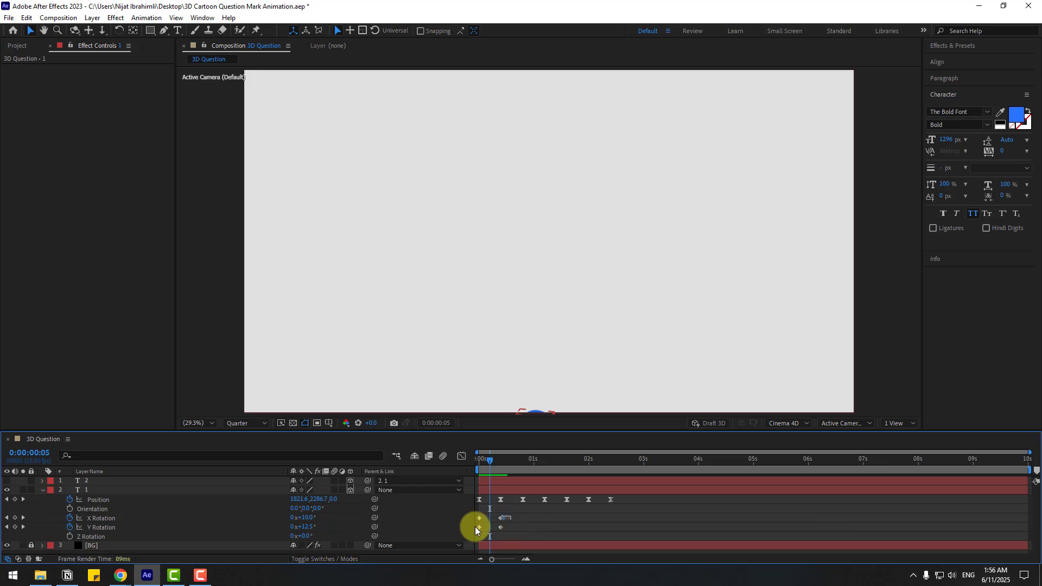
Shift the rotation keyframes about five frames later and preview the tumble
drag(475, 526, 489, 529)
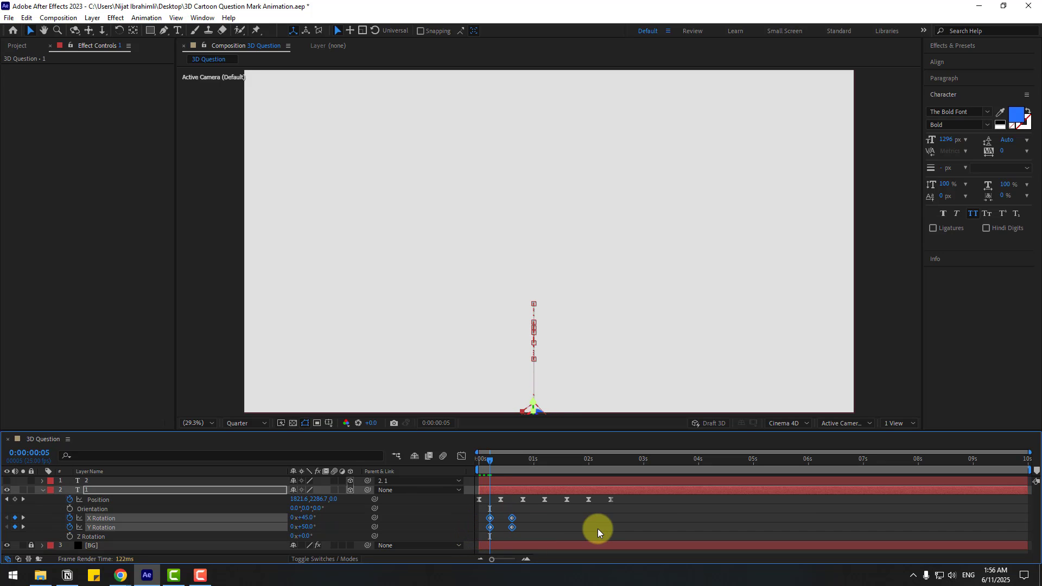
key(space)
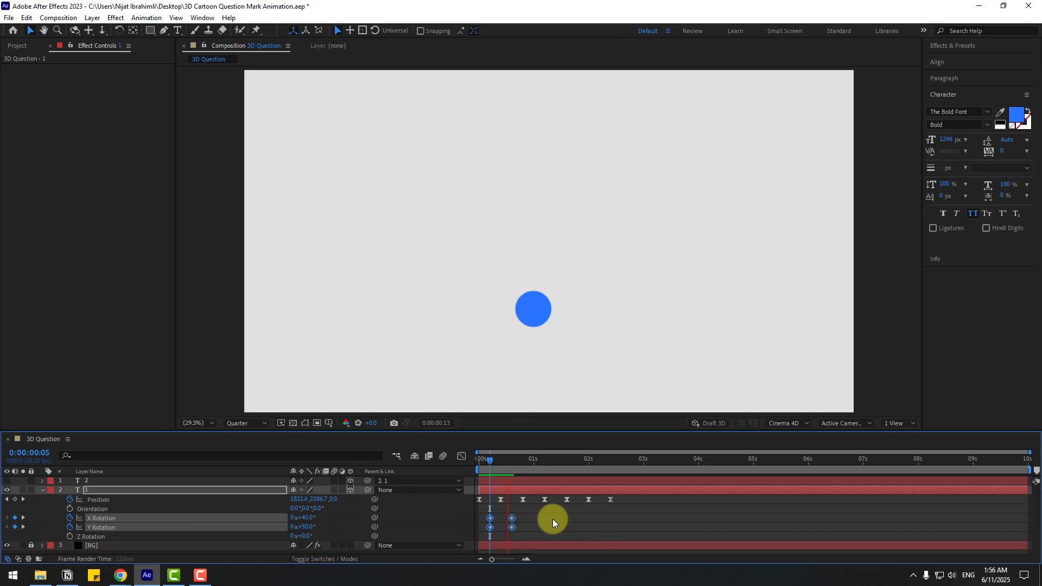
click(553, 519)
drag(505, 460, 533, 460)
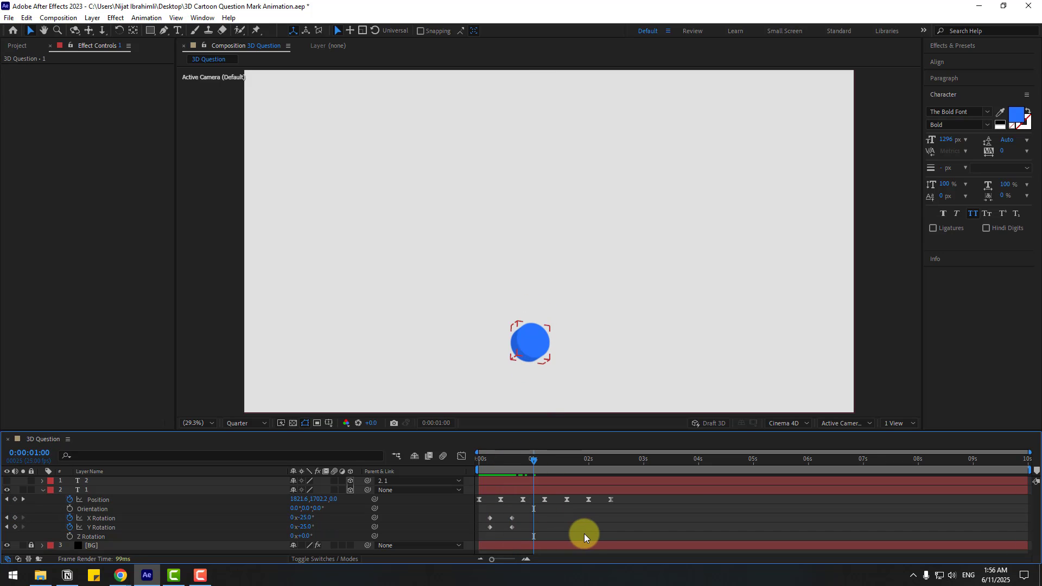
Key both X and Y Rotation to 10°, then -5° at 1:10
click(305, 518)
text(10)
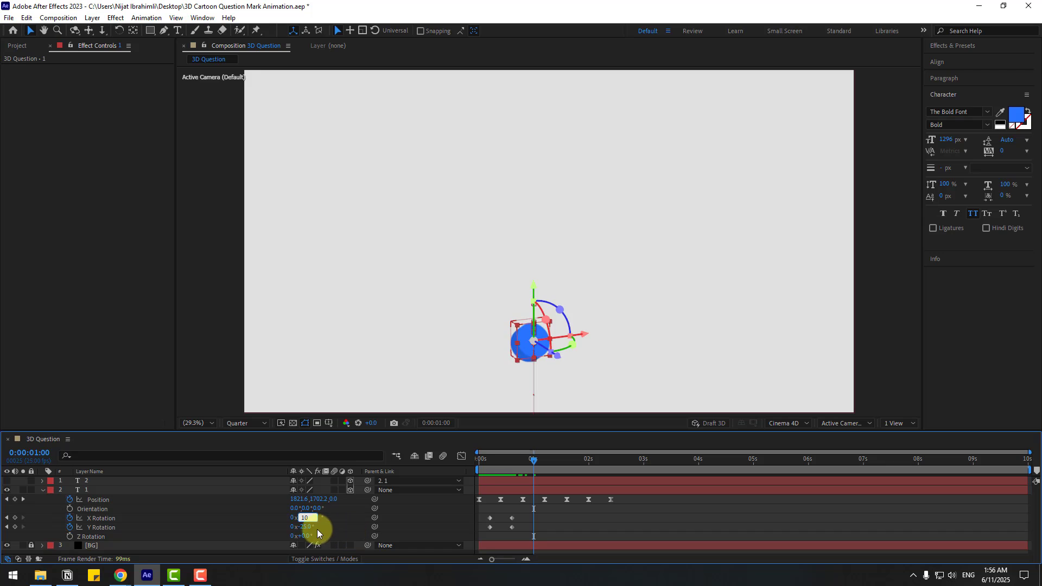
key(Return)
click(307, 527)
text(10)
key(Return)
click(614, 511)
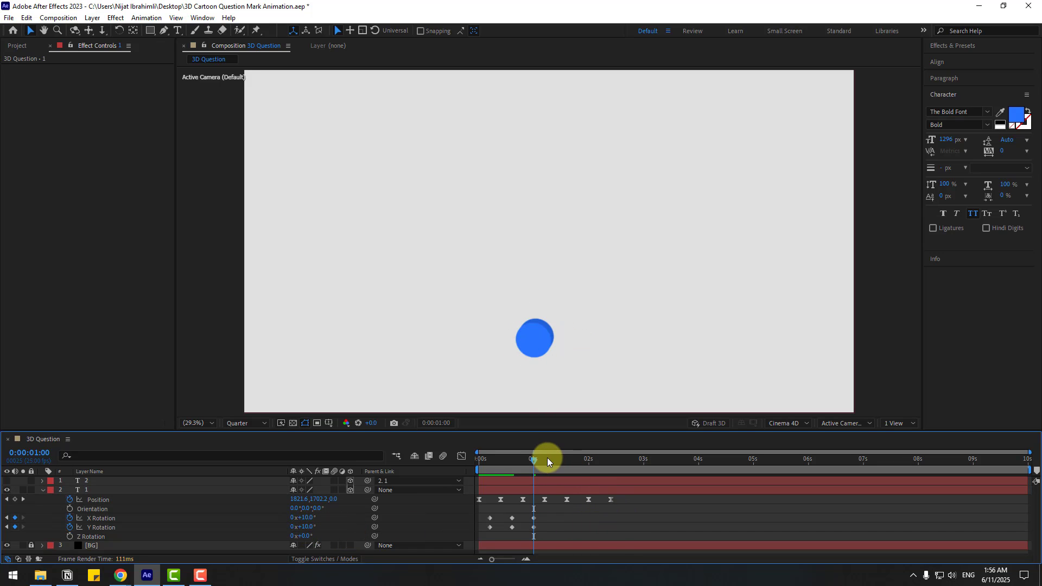
drag(547, 458, 555, 457)
click(306, 518)
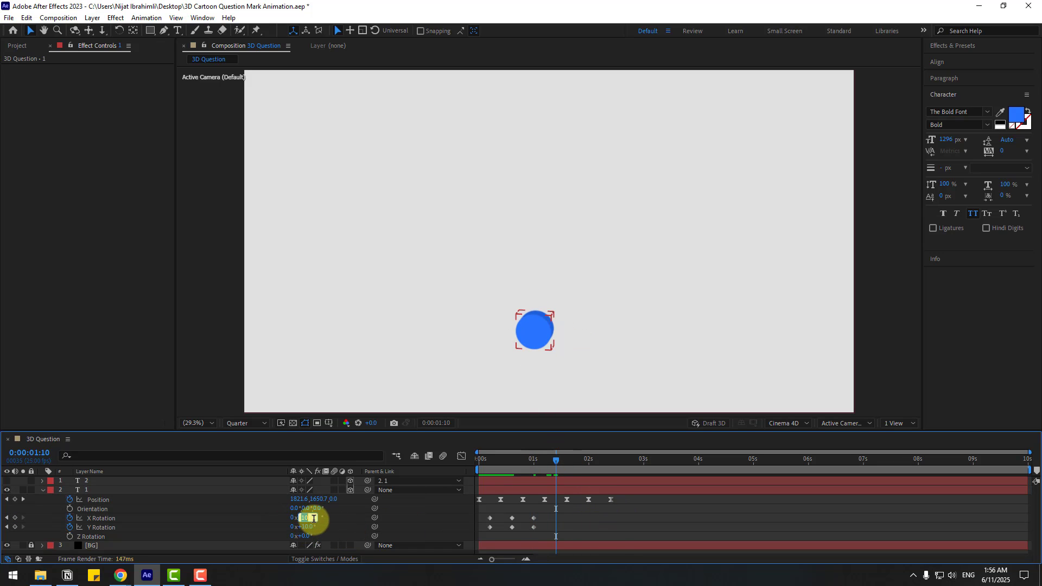
key(Return)
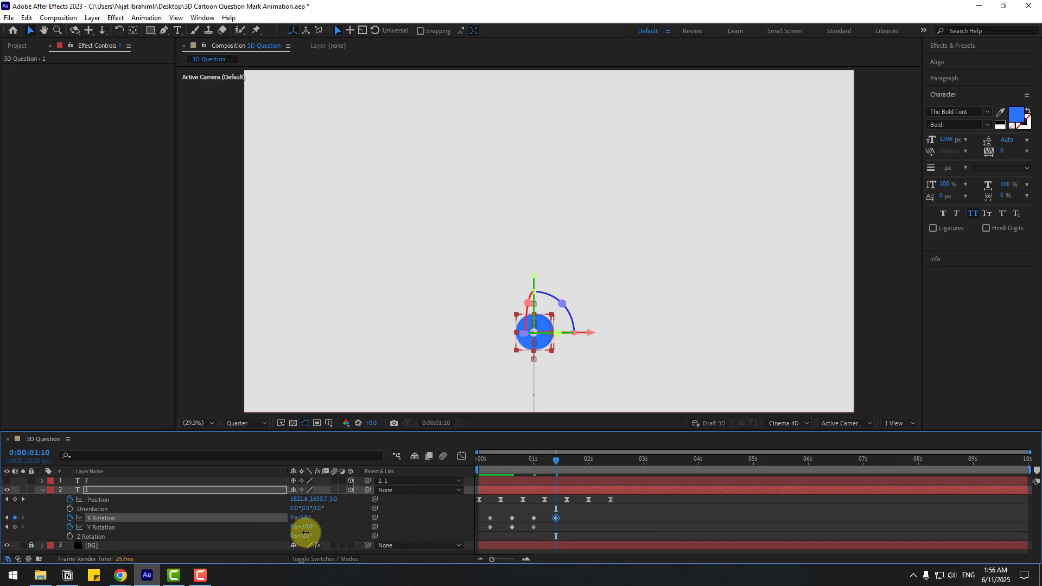
click(315, 525)
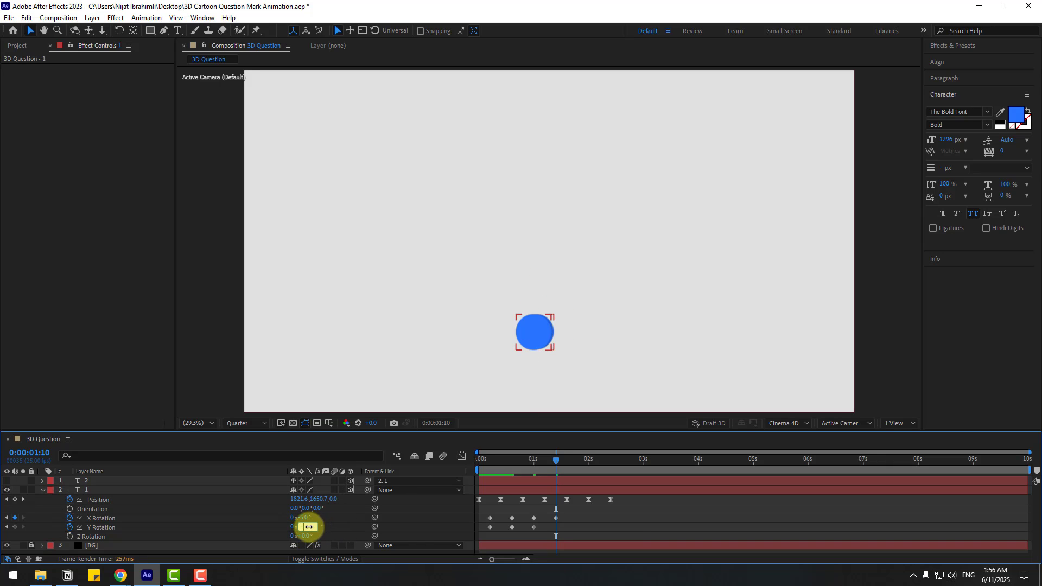
text(-5)
key(Return)
Set both X and Y Rotation to +2° at 0:00:01:20
key(shift+Page_Down)
click(302, 518)
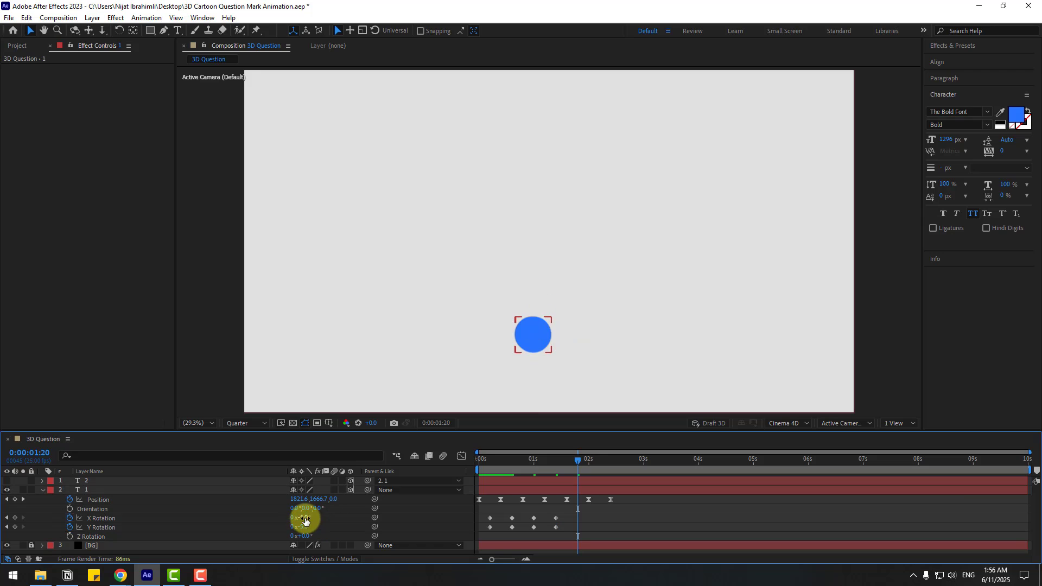
text(2)
key(Return)
click(302, 527)
text(2)
key(Return)
Settle both rotations to 0° at 0:00:02:05 and select all rotation keyframes
key(shift+Page_Down)
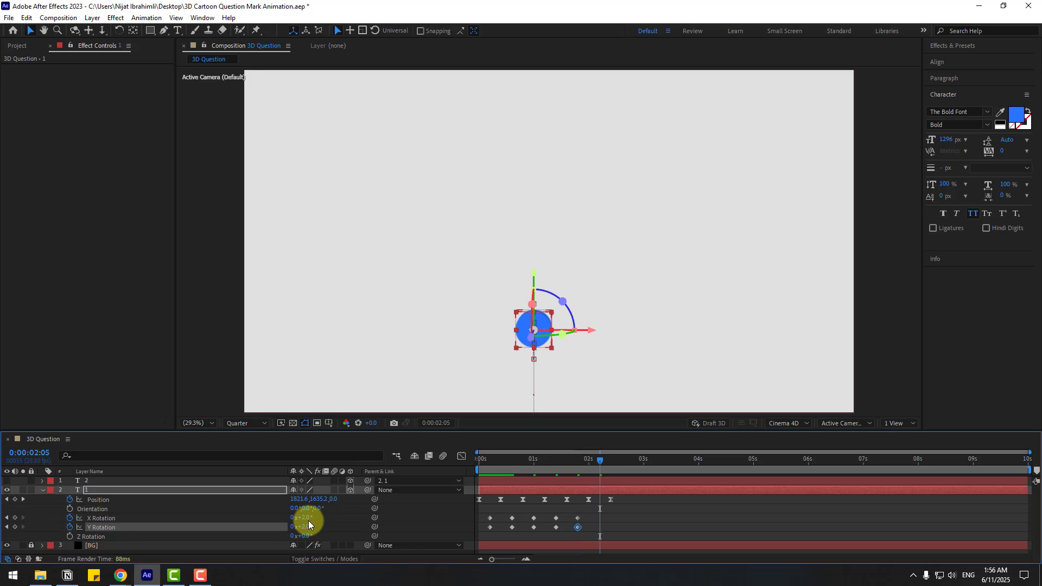
click(302, 518)
text(0)
key(Return)
click(305, 527)
text(0)
key(Return)
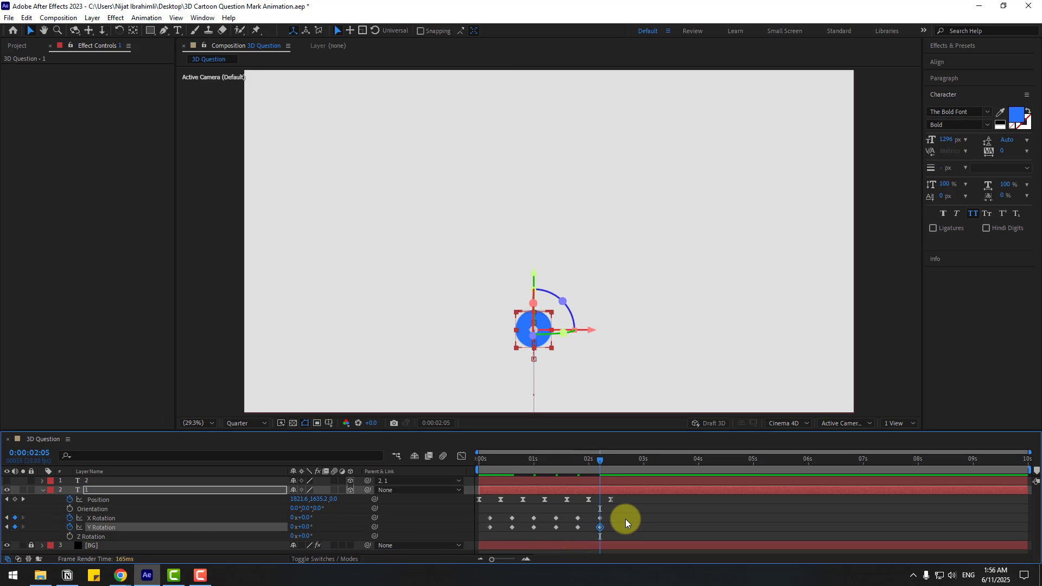
drag(638, 516, 490, 533)
Apply Easy Ease to the dot's rotation keyframes and preview the wobble
right_click(491, 525)
mouse_move(543, 520)
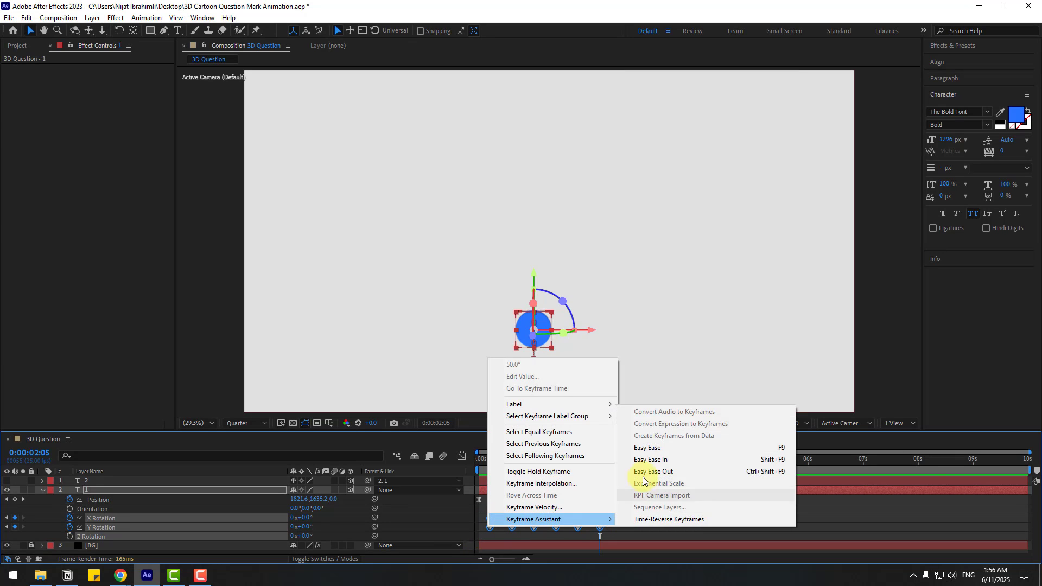
click(651, 448)
click(640, 513)
key(space)
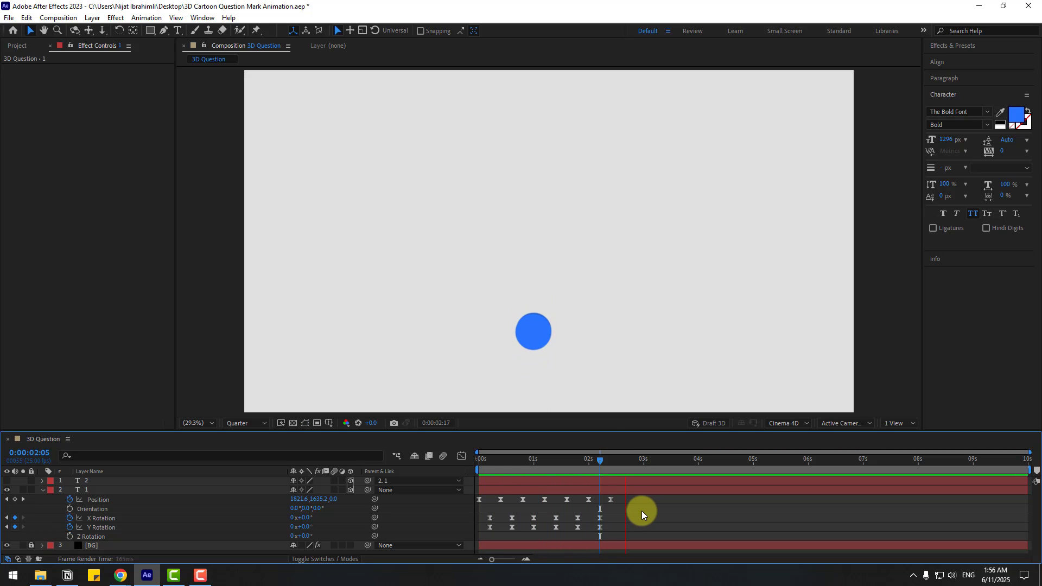
key(space)
Stretch all 12 rotation keyframes so the wobble ends at 0:00:02:11
click(546, 364)
drag(604, 514, 495, 533)
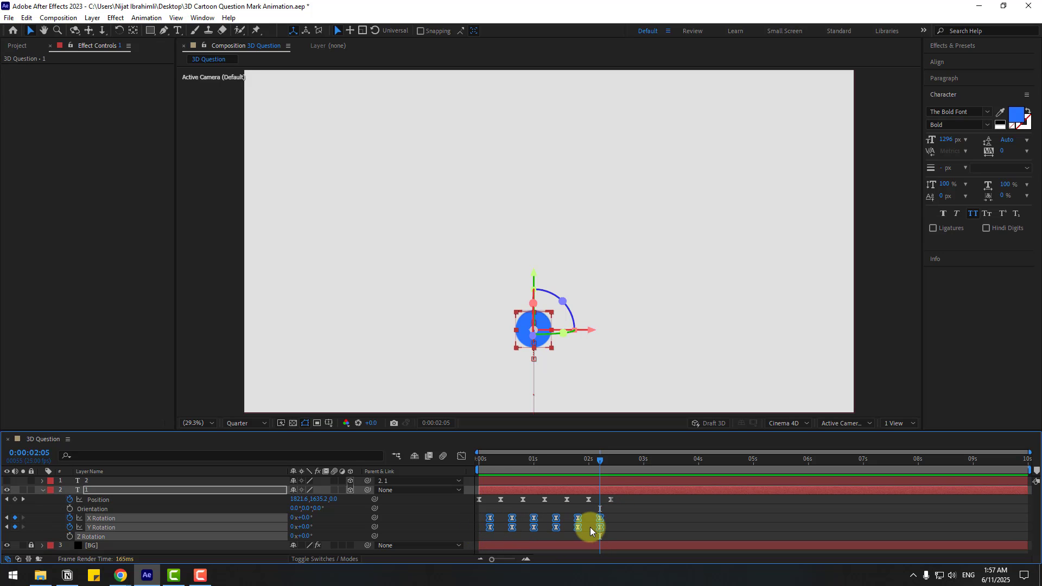
mouse_move(599, 528)
mouse_down()
mouse_move(612, 530)
mouse_move(609, 520)
mouse_up()
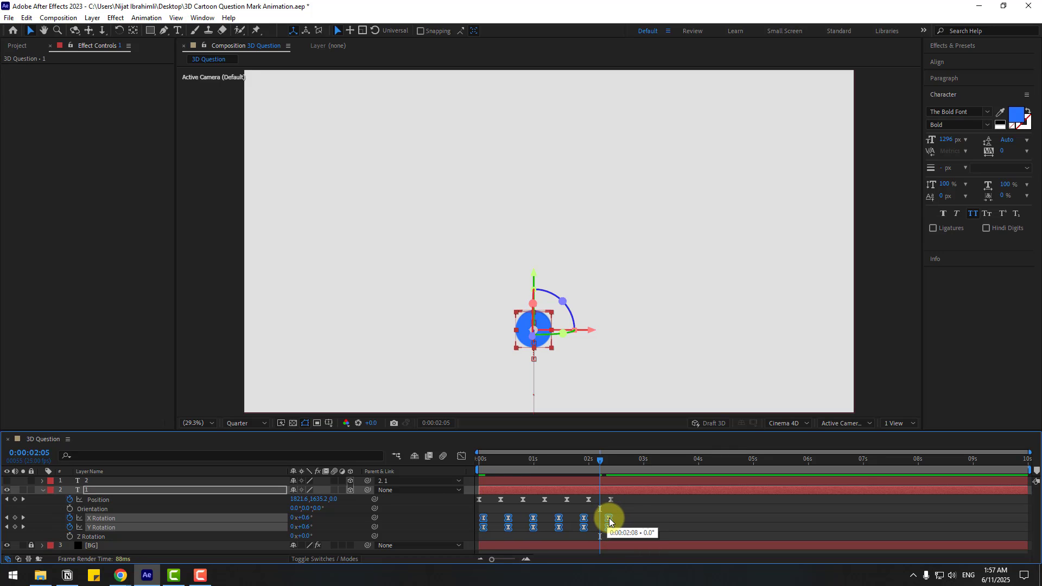
click(643, 517)
key(space)
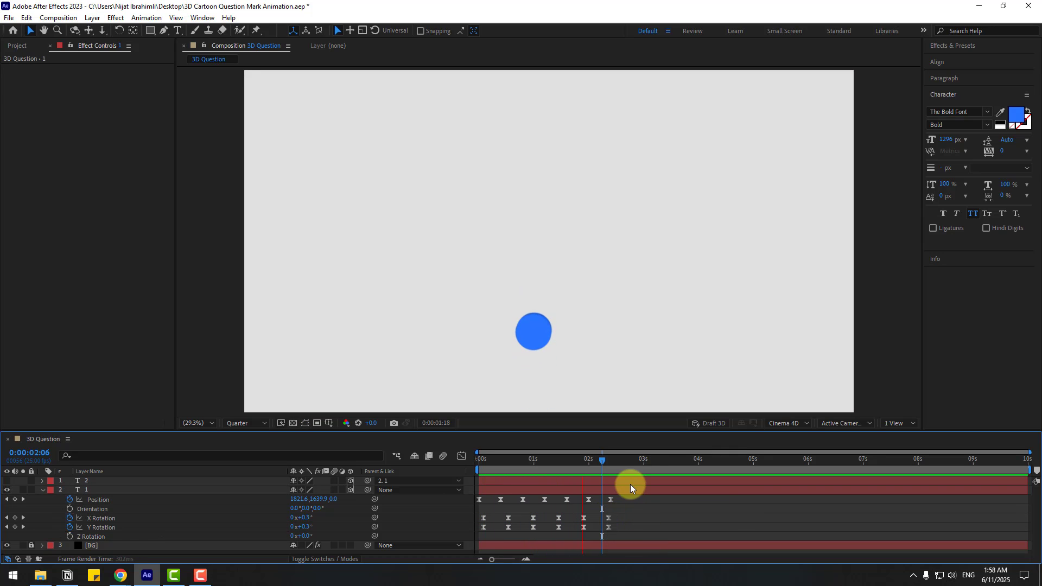
Unhide the question mark layer 2 and keyframe its Scale at 0%
click(80, 481)
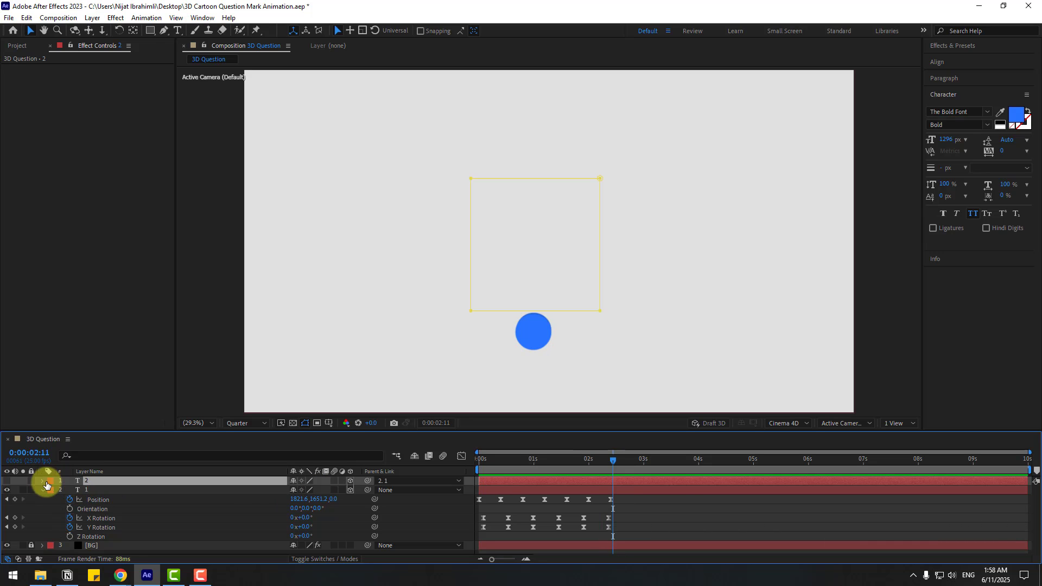
click(6, 481)
mouse_move(514, 457)
mouse_down()
mouse_move(491, 459)
mouse_move(509, 460)
mouse_up()
key(s)
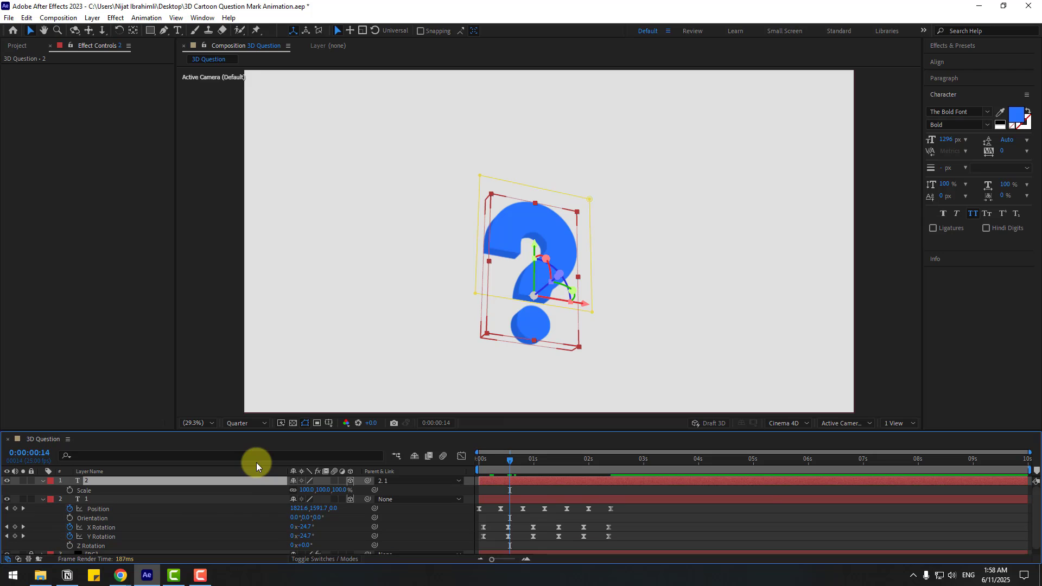
text(0)
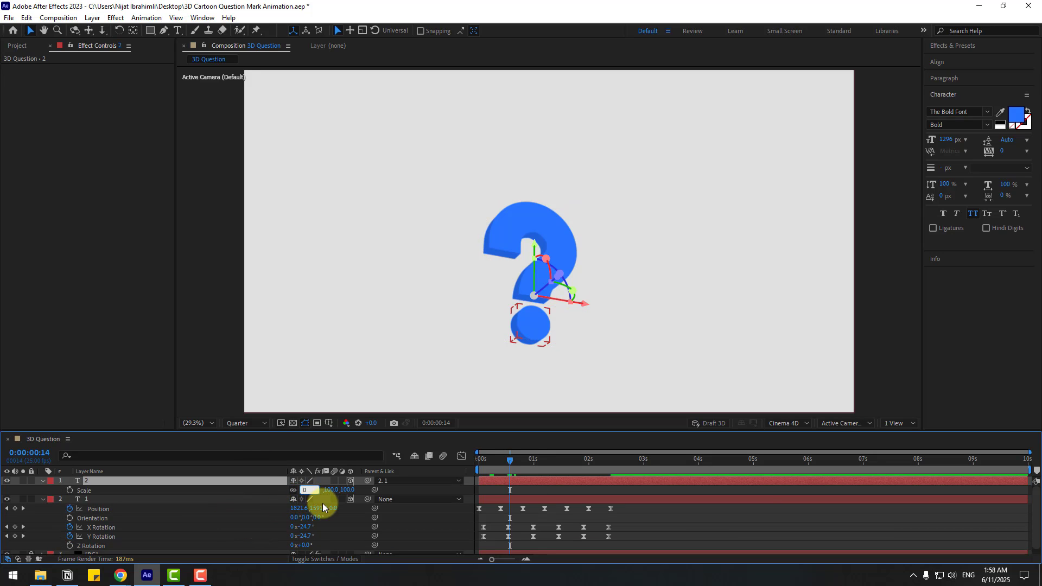
key(Return)
mouse_move(519, 458)
mouse_down()
mouse_move(484, 459)
mouse_move(501, 461)
mouse_up()
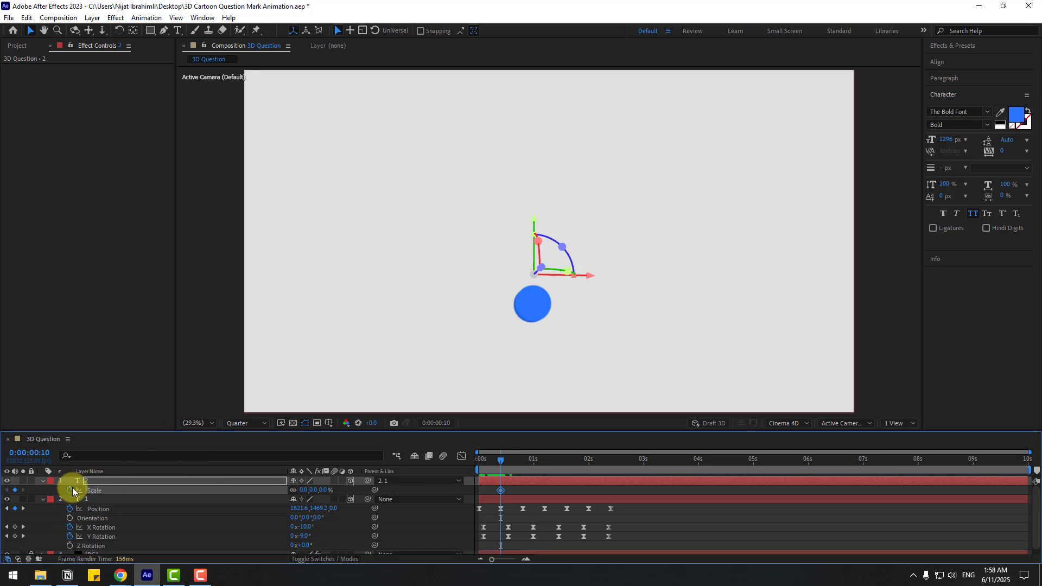
Key Scale at 110% (0:20), 90% (1:05), 105% (1:15) and 100% (2:00)
key(space)
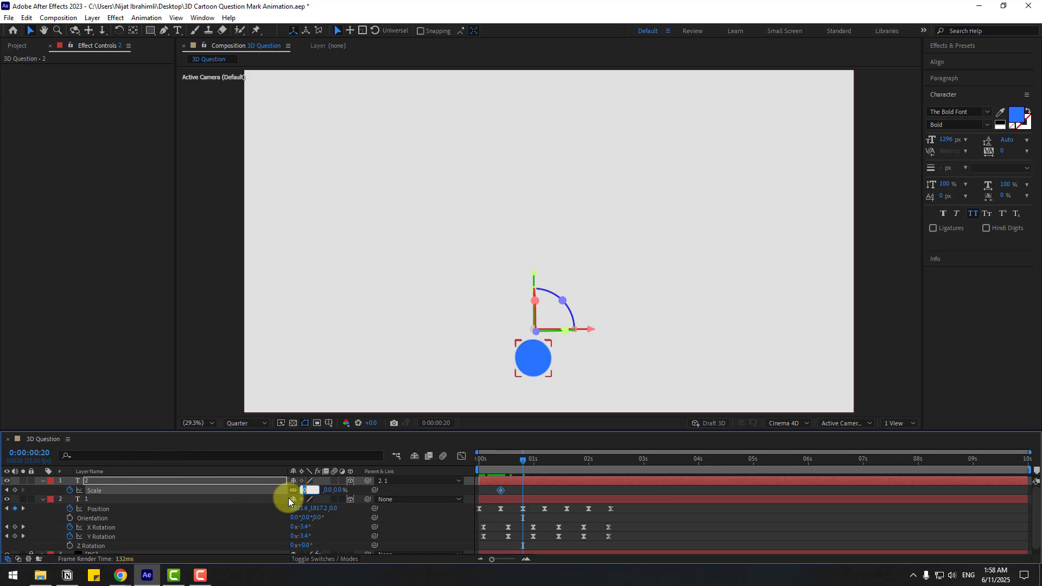
text(110)
key(Return)
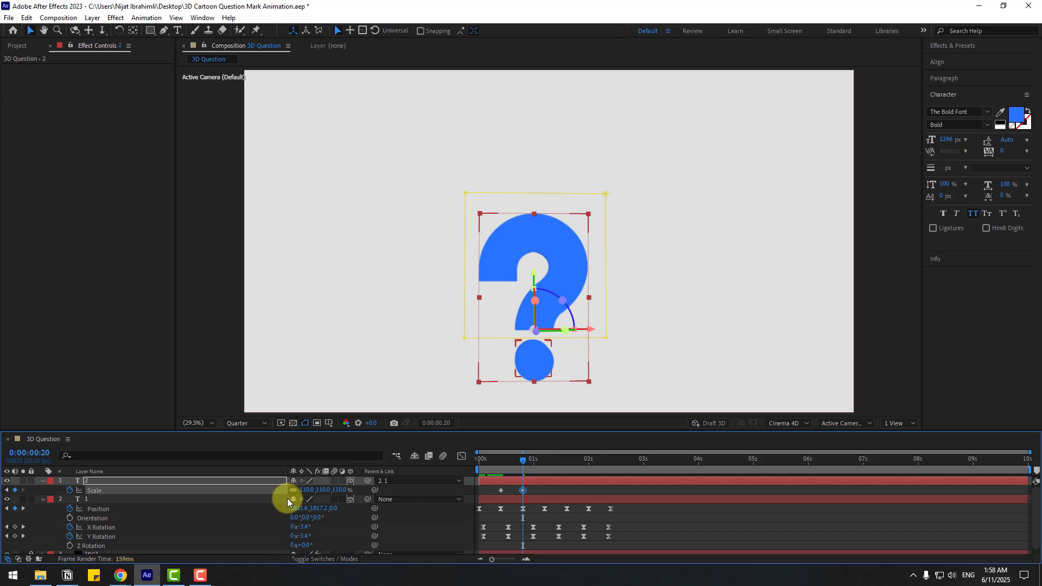
click(545, 471)
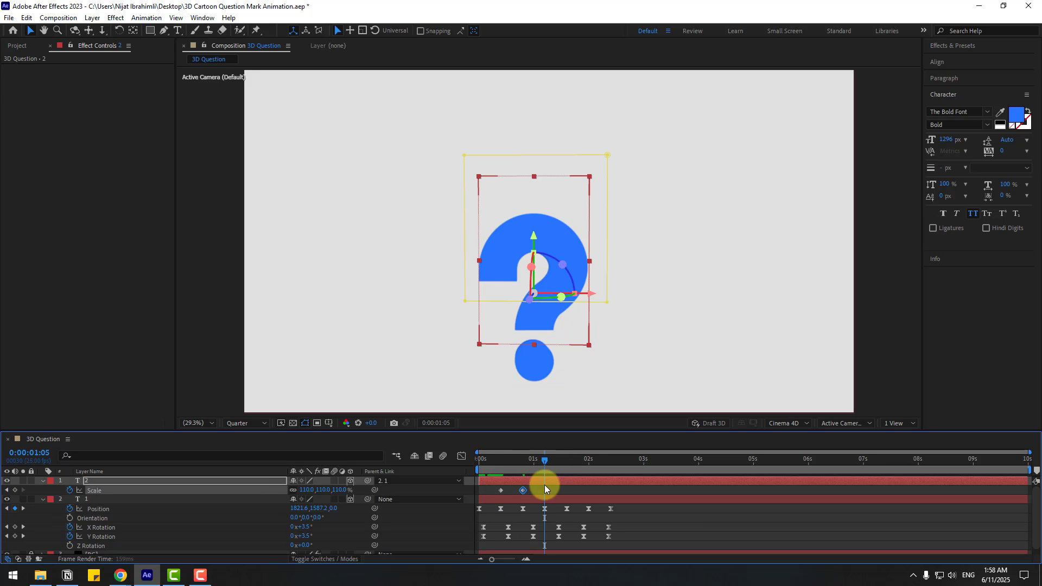
click(309, 490)
text(90)
key(Return)
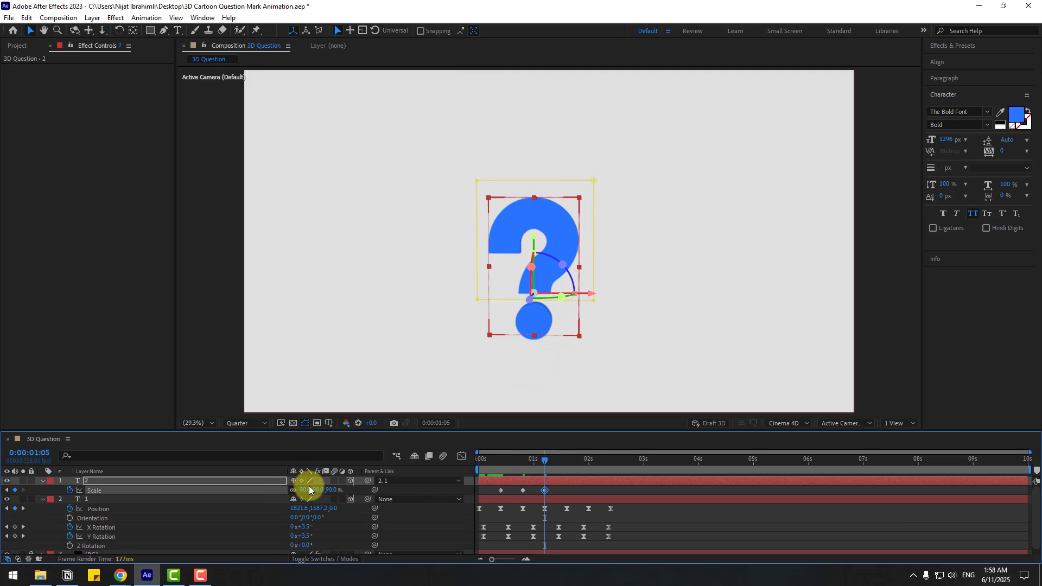
click(564, 471)
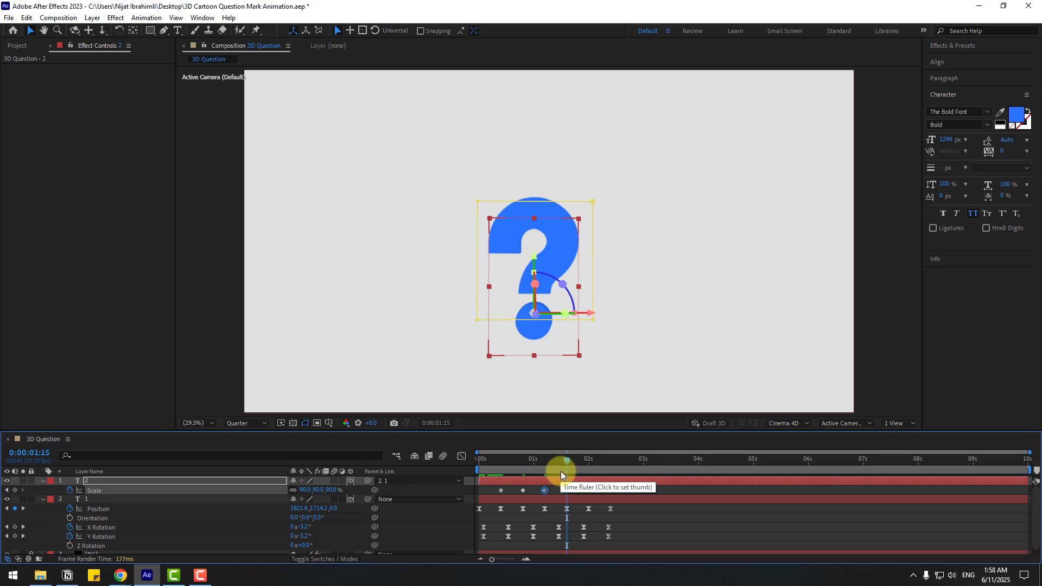
text(1)
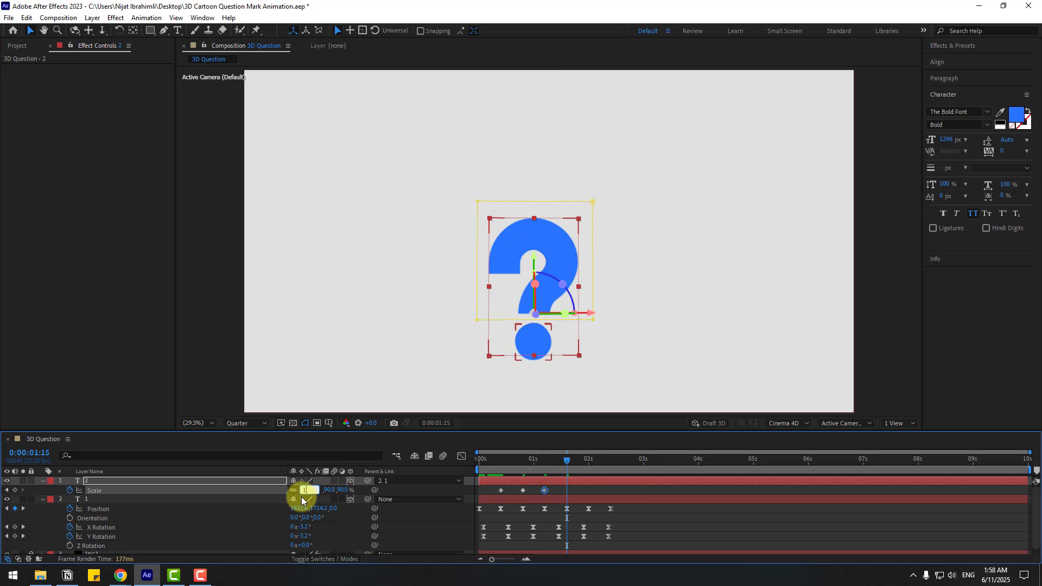
text(05)
key(Return)
key(shift+Page_Down)
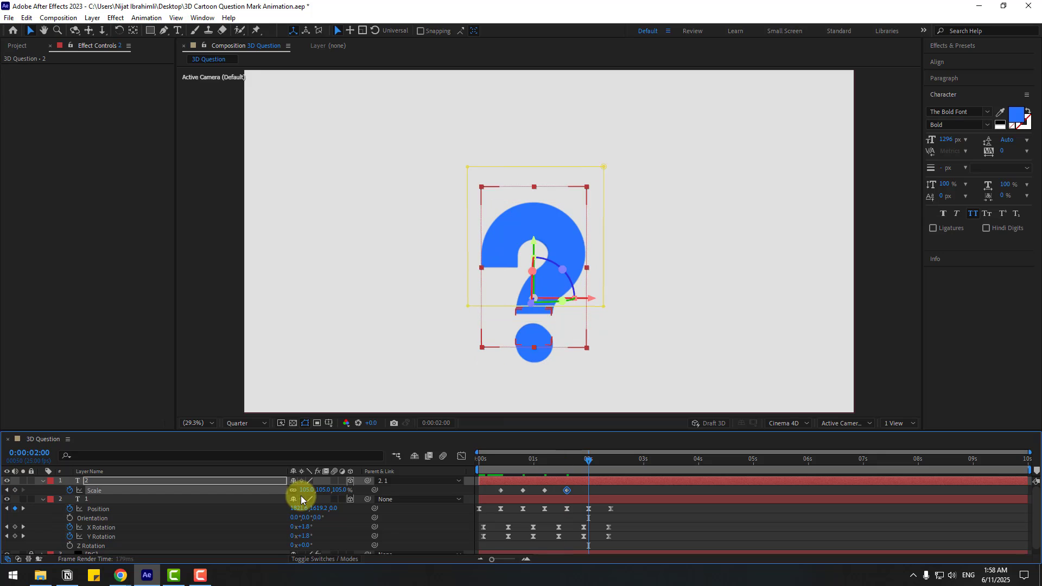
click(305, 491)
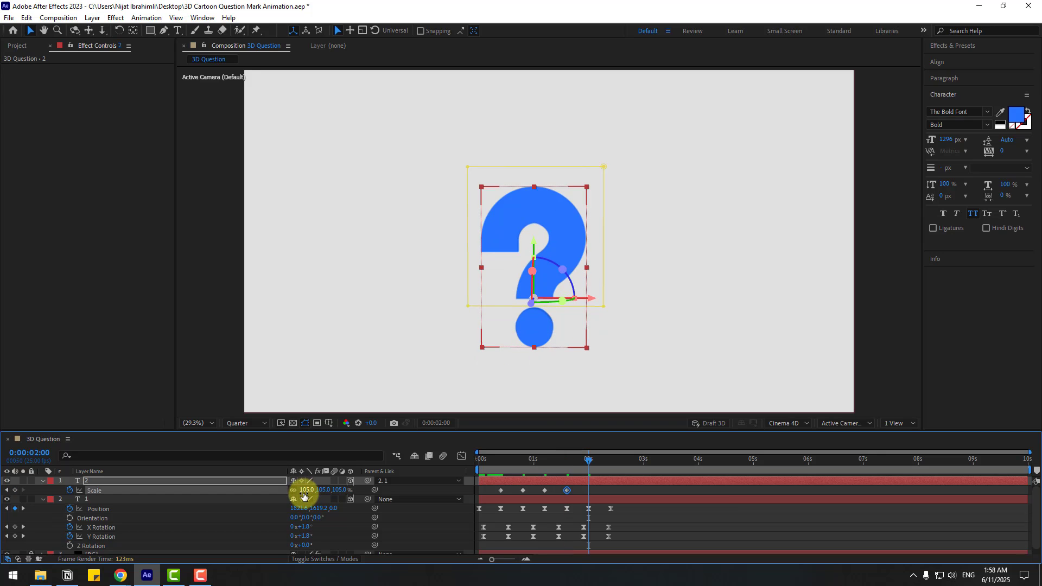
text(100)
key(Return)
Apply Easy Ease to the five Scale keyframes and preview the pop-in
drag(605, 492, 503, 491)
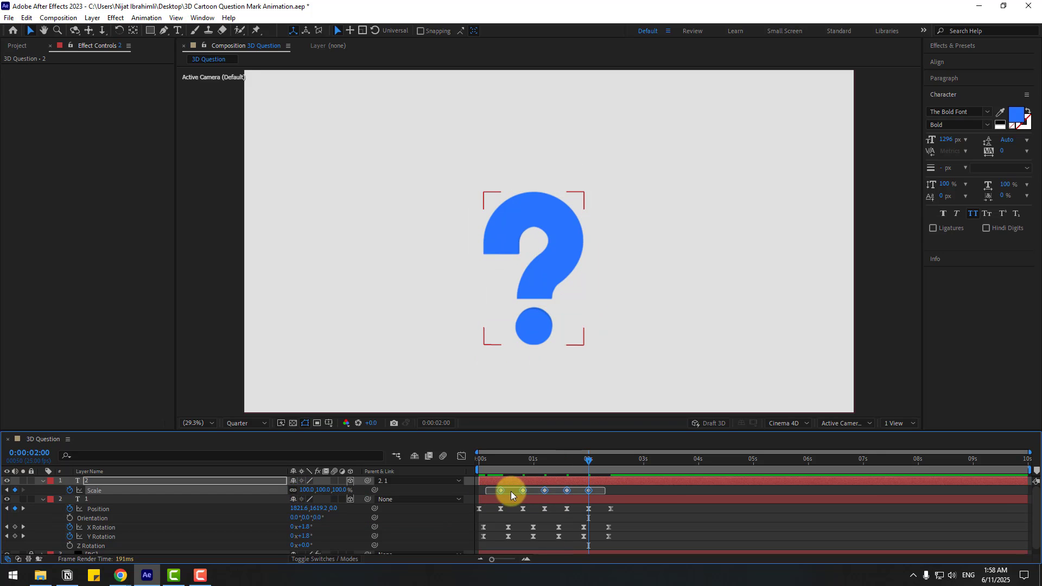
right_click(502, 489)
mouse_move(507, 483)
click(682, 415)
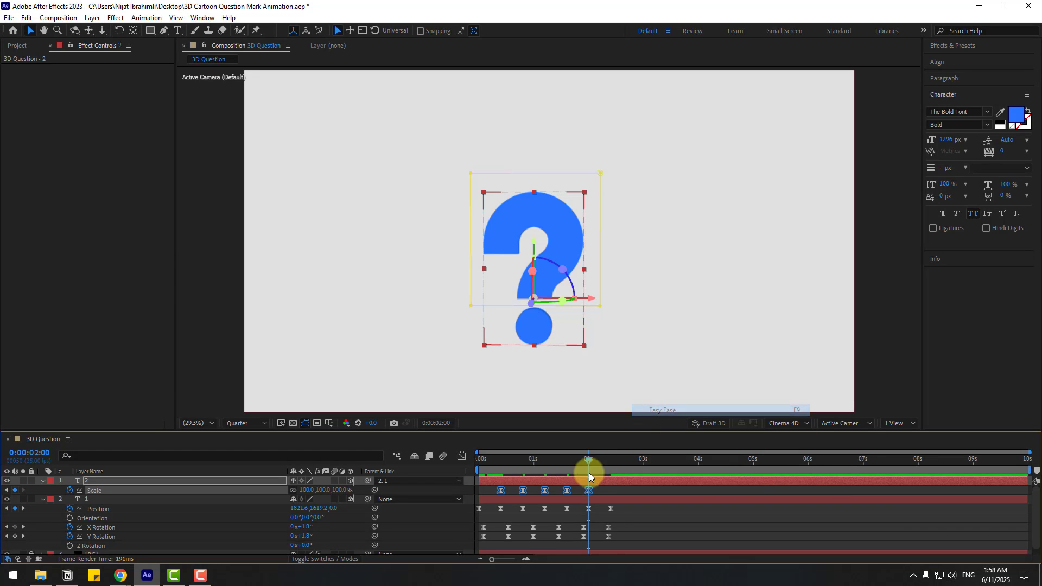
click(617, 460)
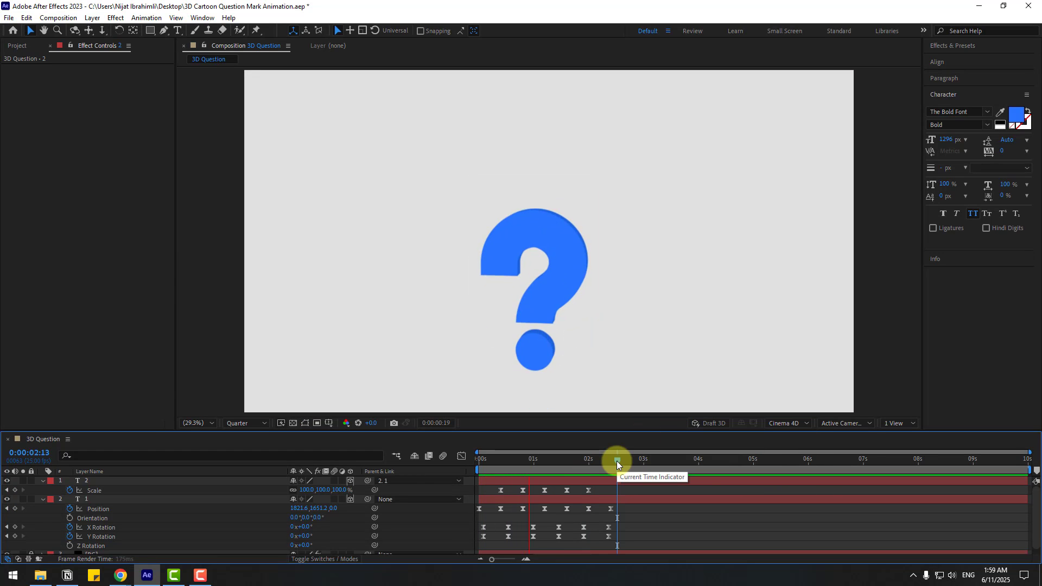
key(j)
drag(604, 491, 481, 493)
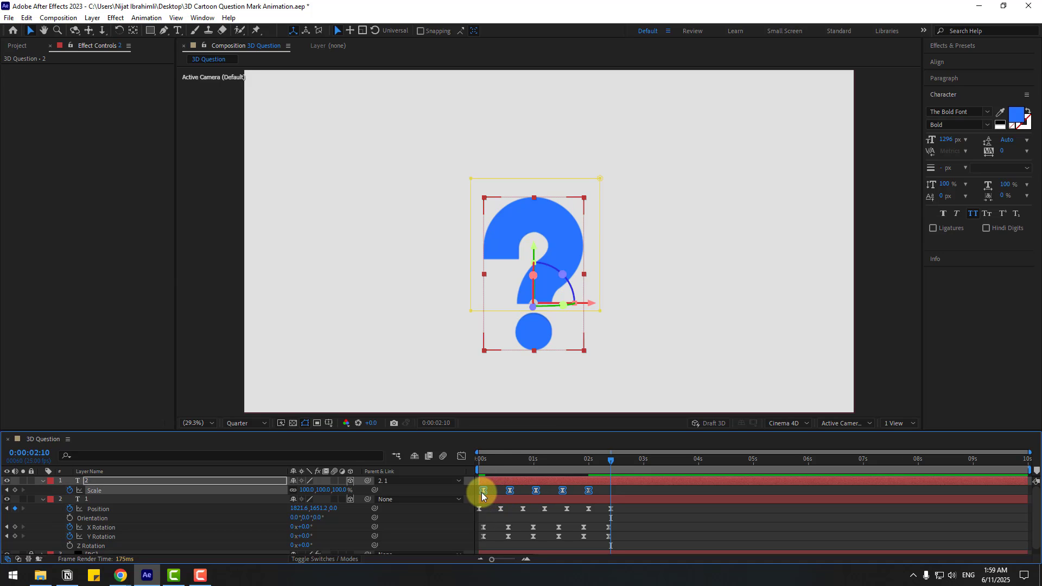
key(Home)
key(space)
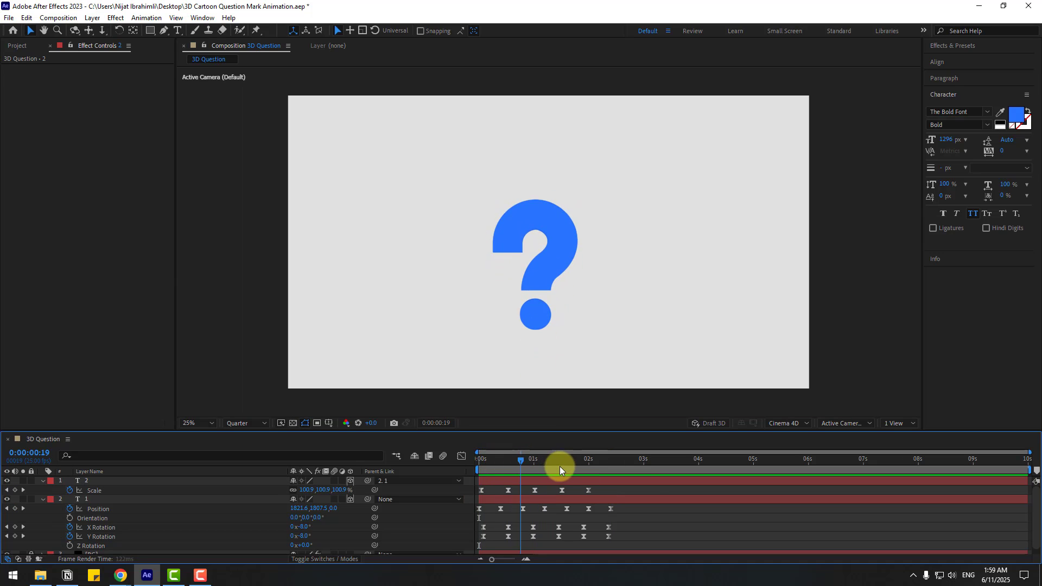
click(83, 483)
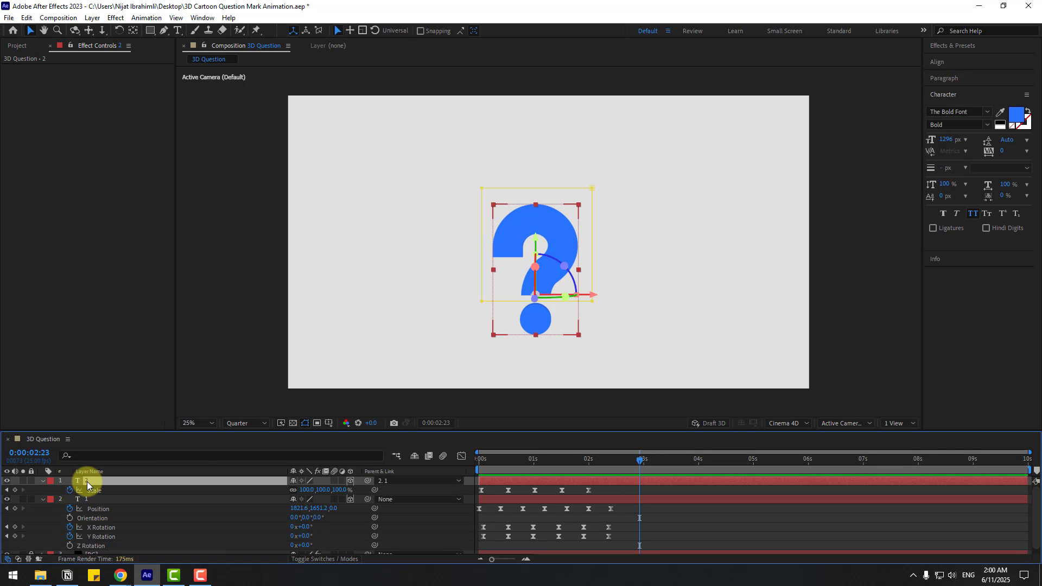
Convert the '?' text layer into the '2 Outlines' shape layer
right_click(87, 481)
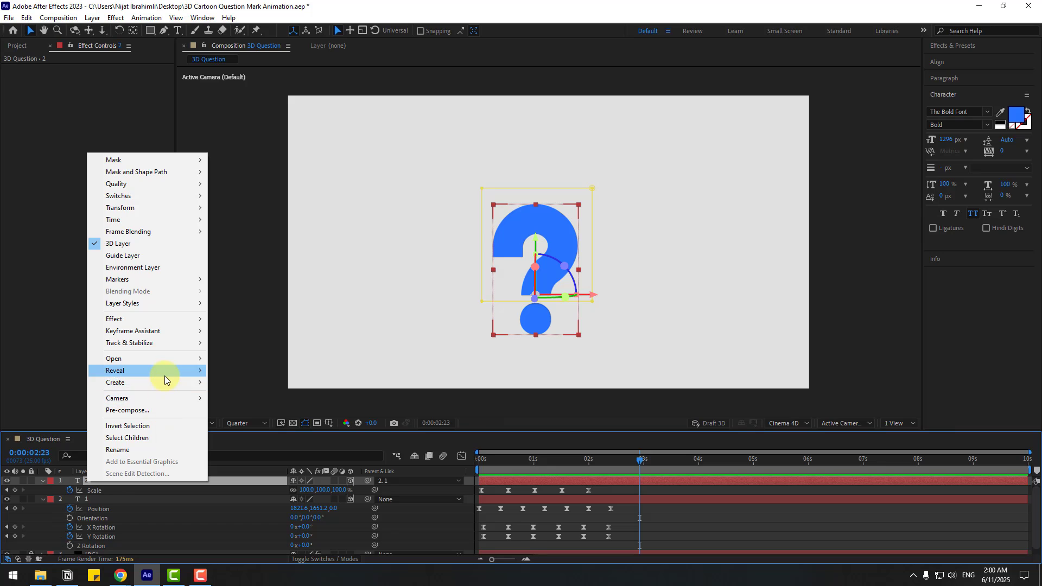
mouse_move(163, 382)
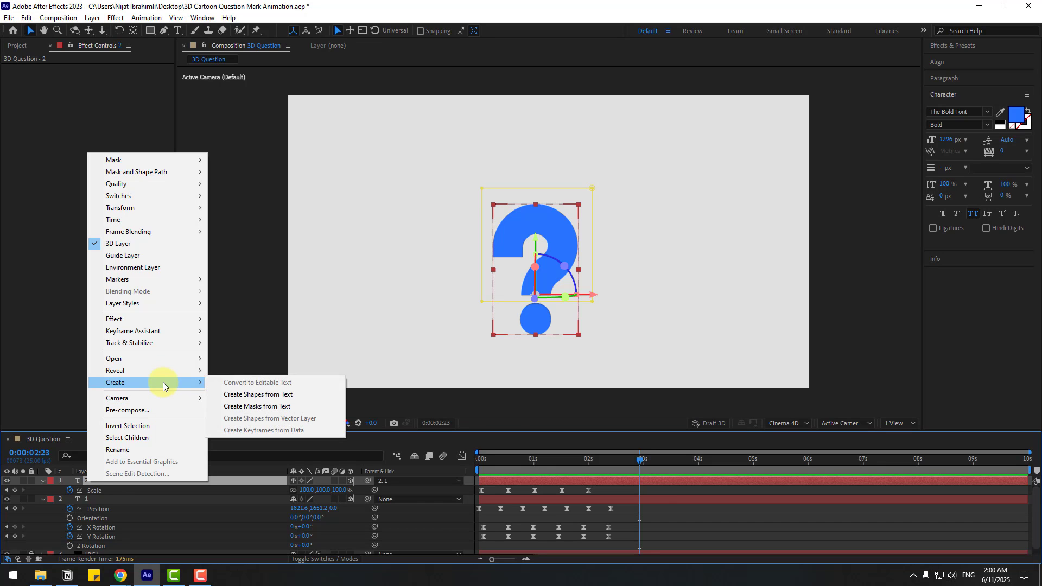
click(242, 394)
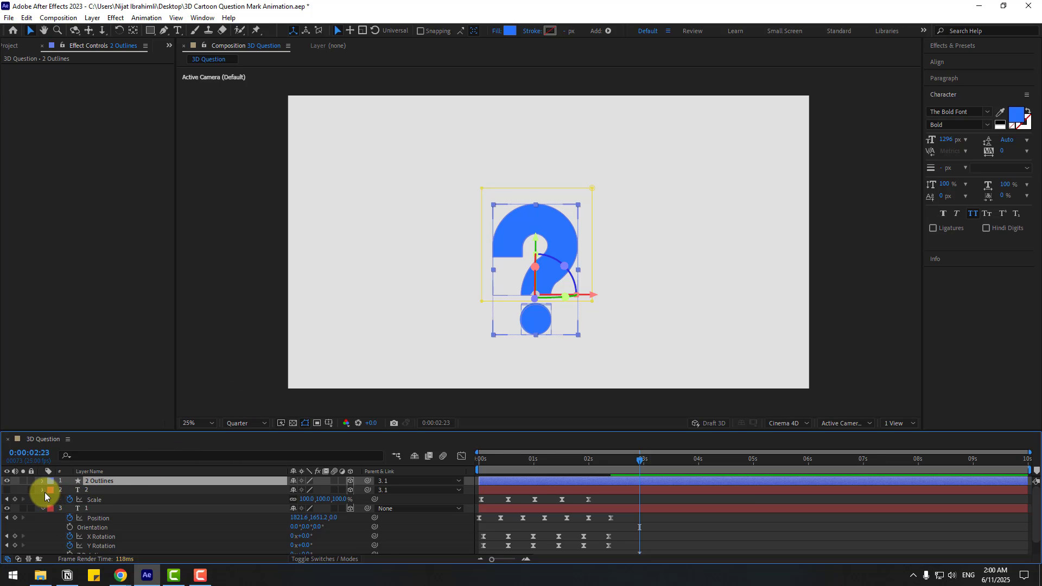
click(43, 490)
click(41, 481)
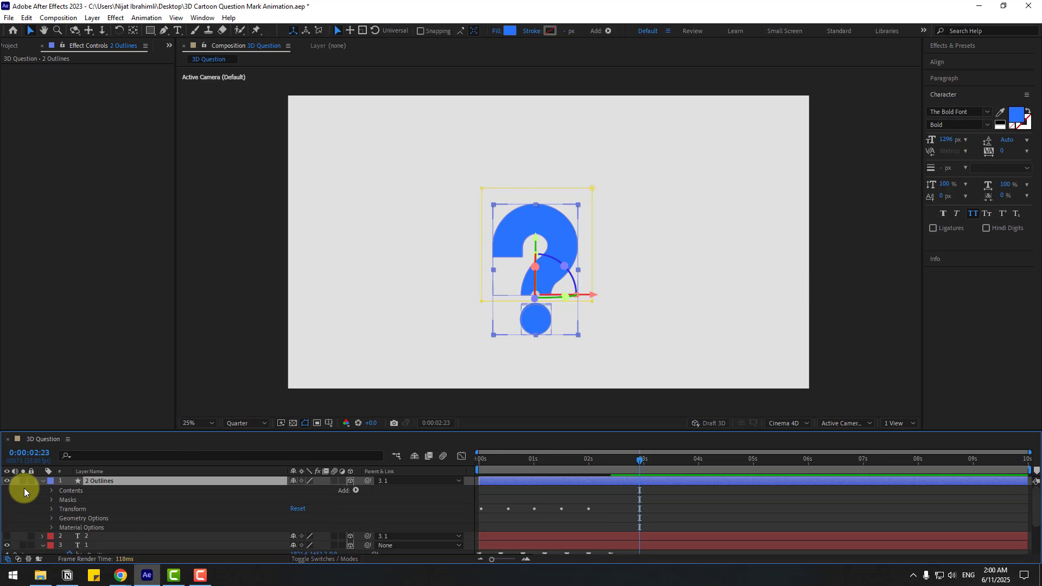
Solo 2 Outlines and delete its mask
click(23, 481)
drag(454, 371, 449, 344)
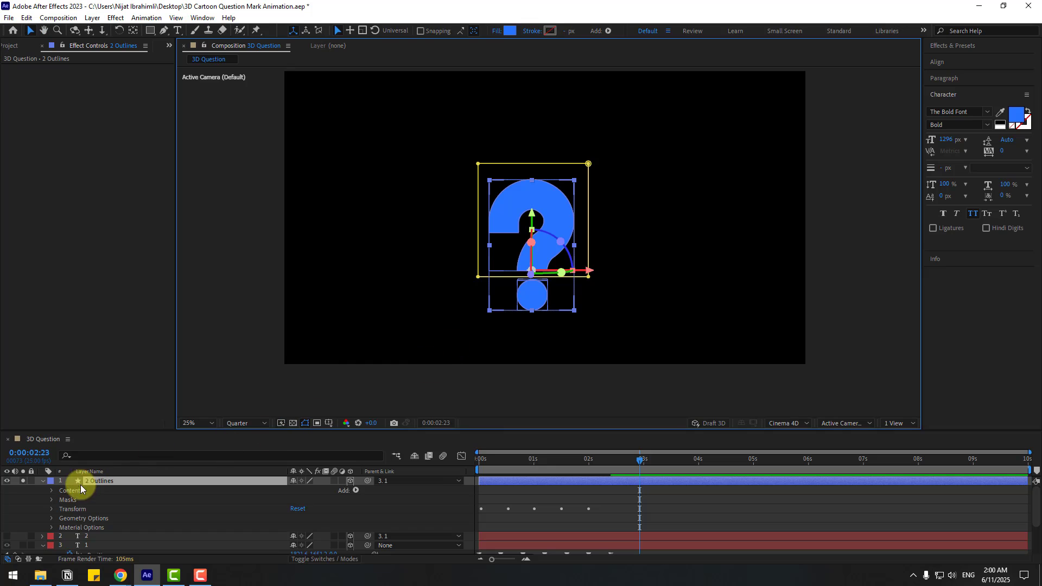
click(69, 500)
key(Delete)
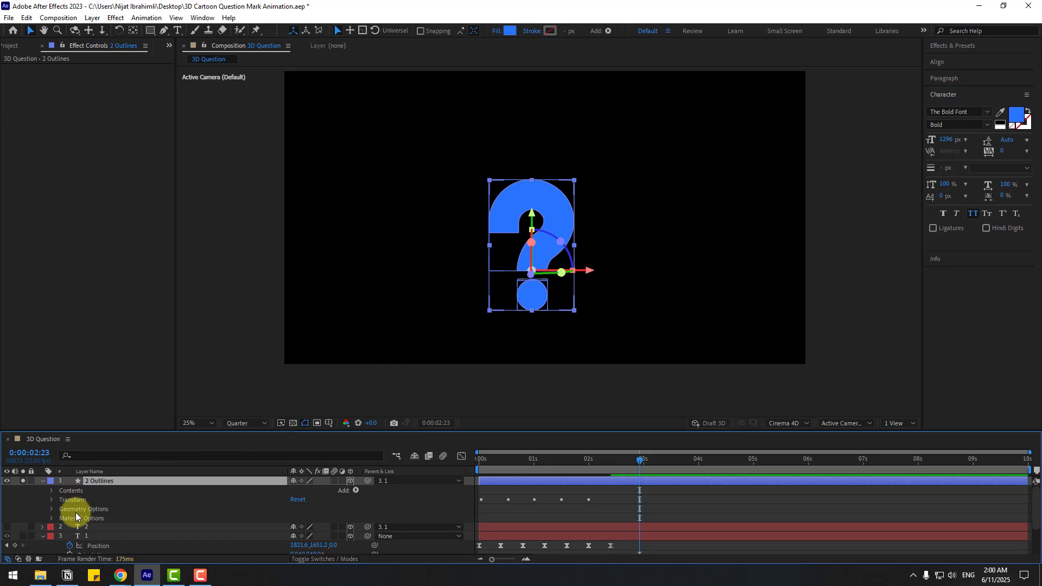
Isolate the dot's path in the ? shape group so only the curved body remains
click(52, 494)
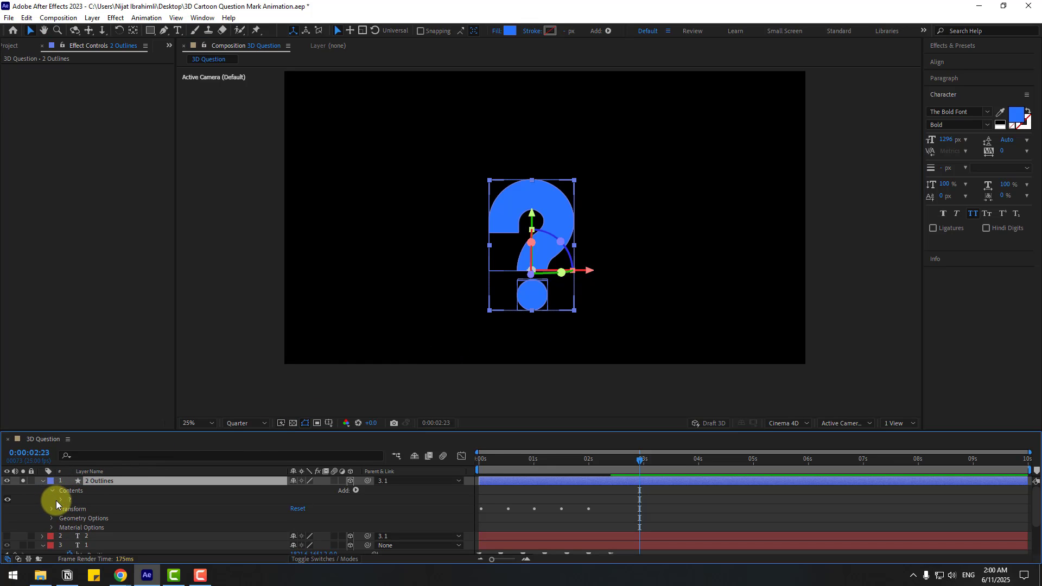
click(60, 500)
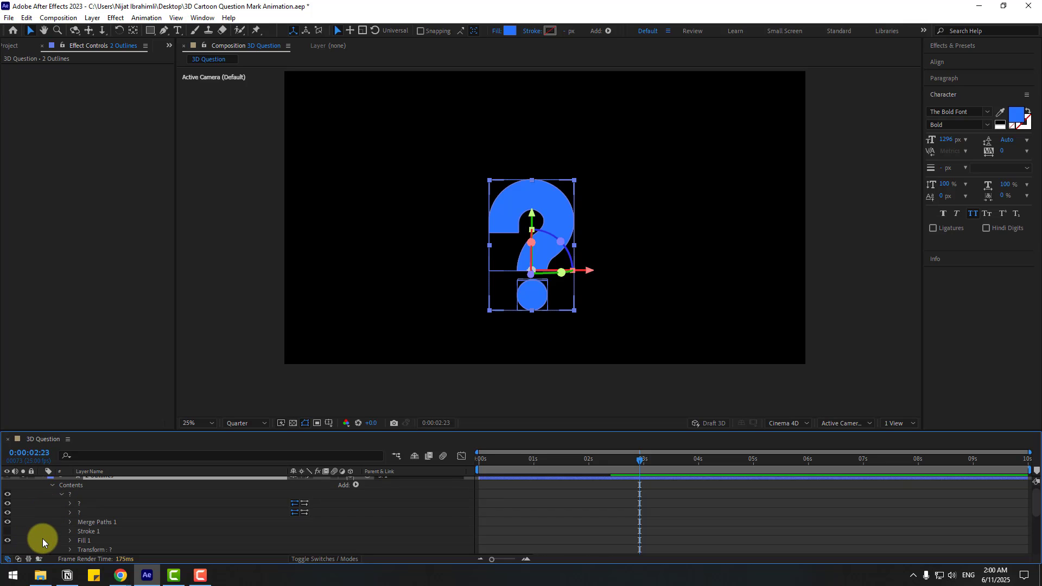
click(532, 297)
double_click(545, 289)
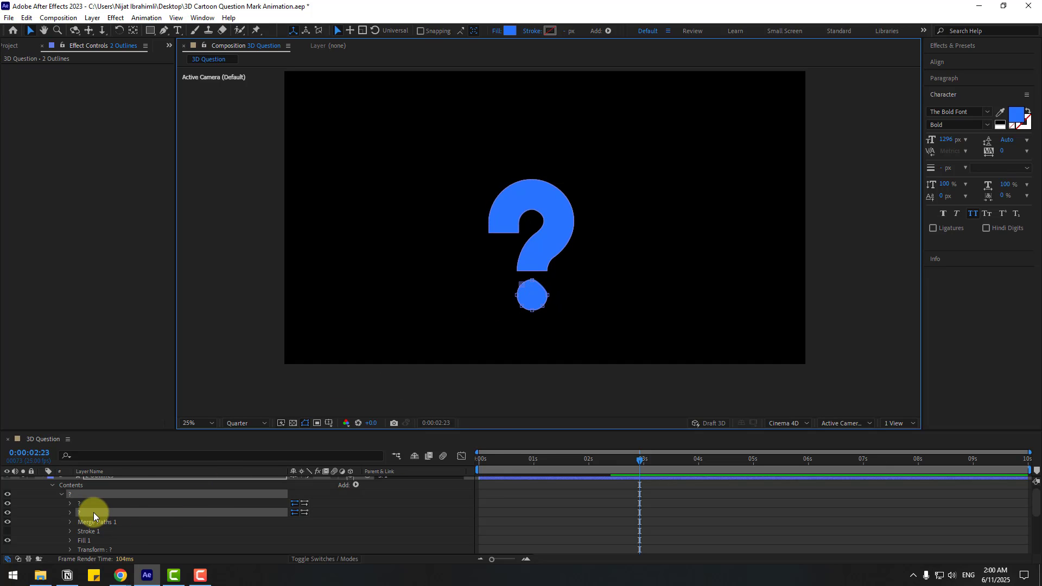
drag(512, 287, 534, 317)
scroll(547, 309, up, 1)
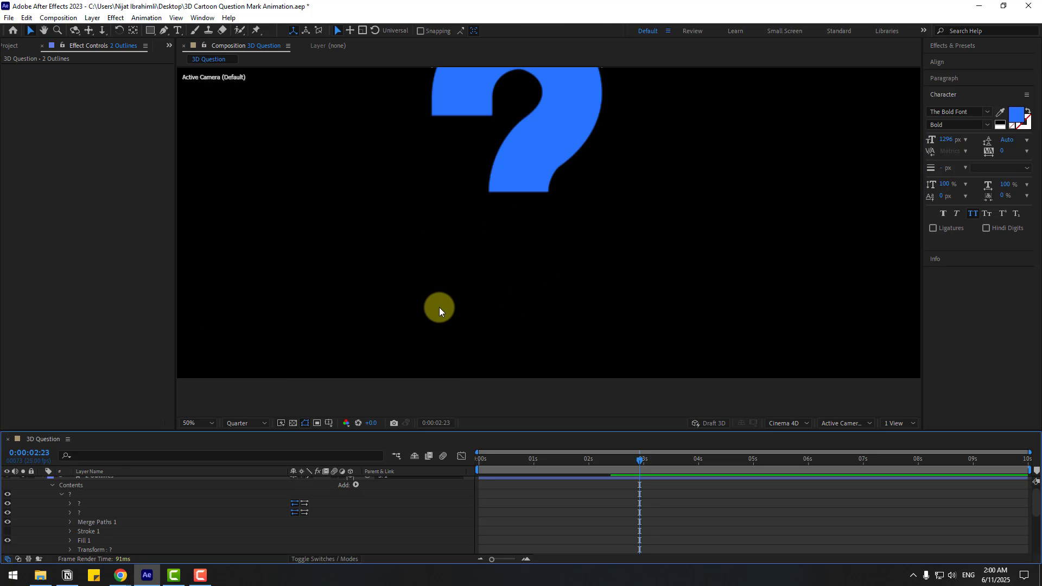
scroll(438, 307, down, 1)
click(54, 496)
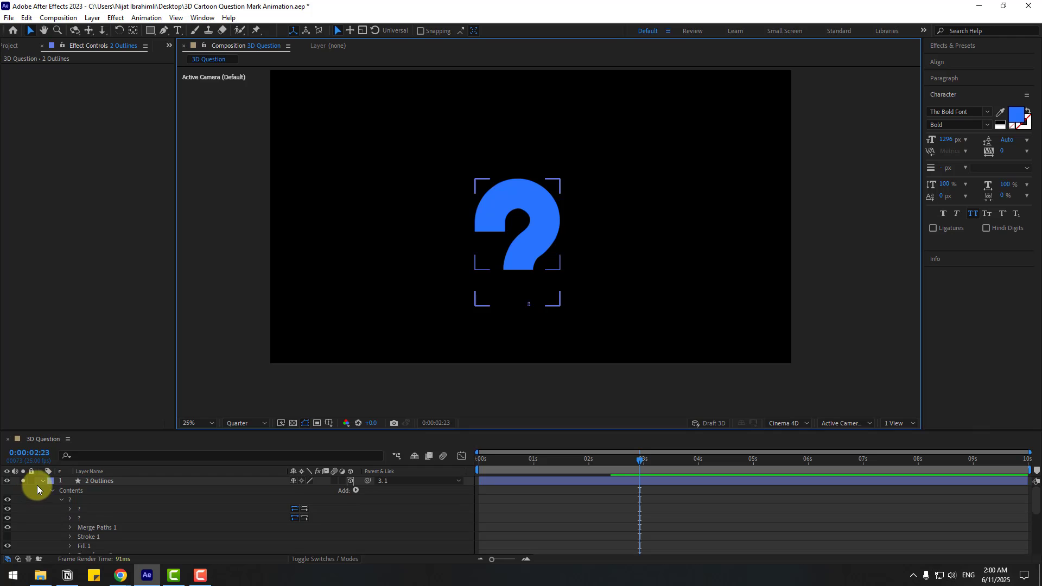
click(37, 485)
click(564, 461)
At 0:00:00:16, give 2 Outlines a deeper blue stroke sampled from the question mark's own blue
drag(556, 465, 514, 468)
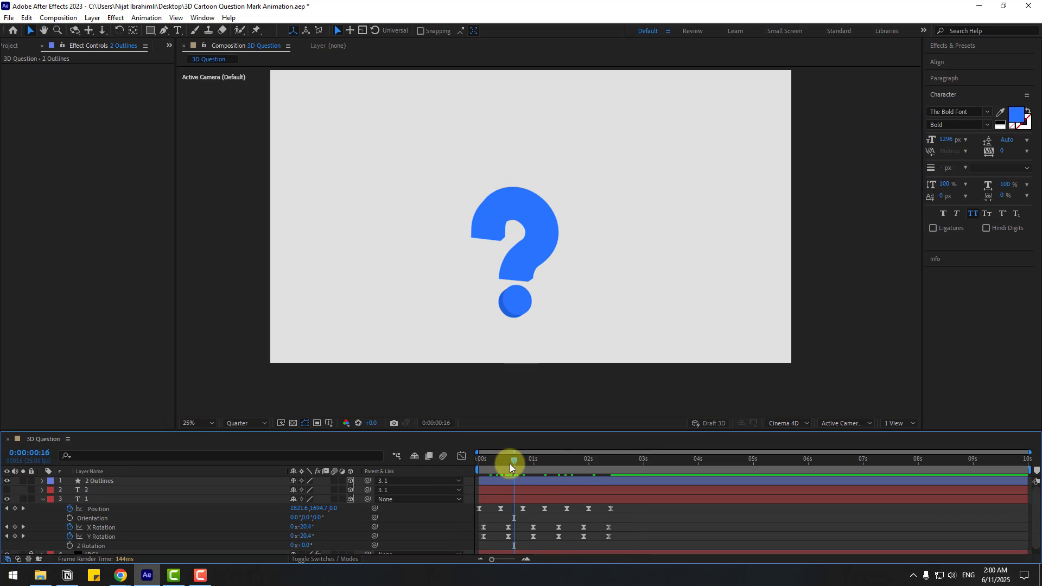
click(102, 481)
scroll(569, 298, up, 4)
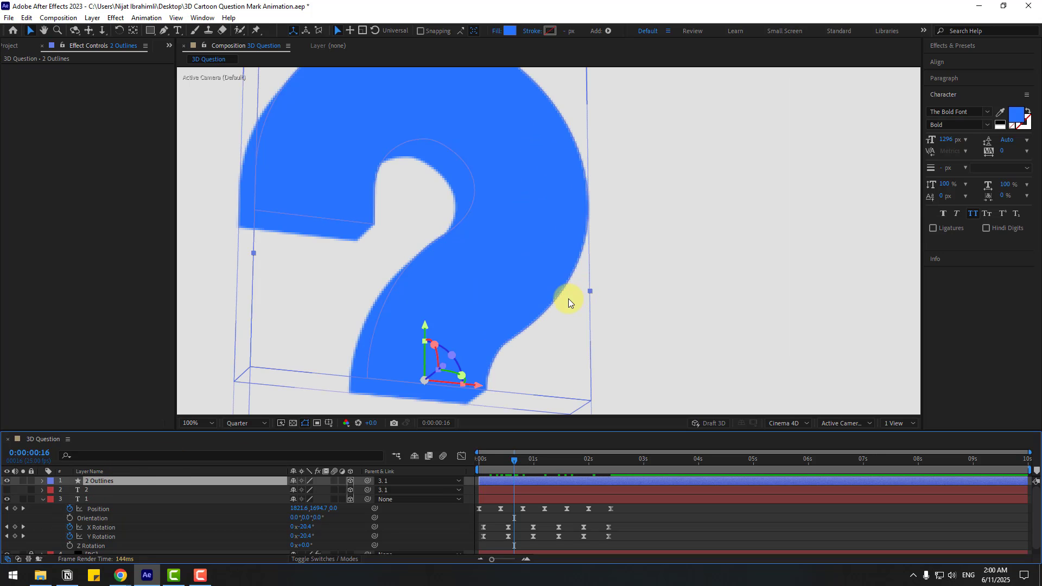
click(551, 31)
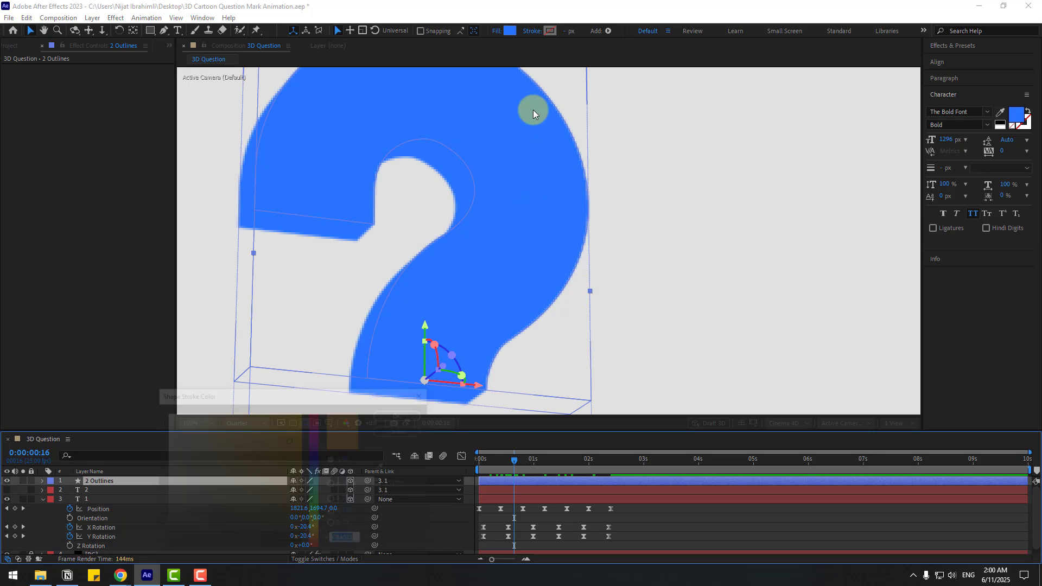
click(381, 467)
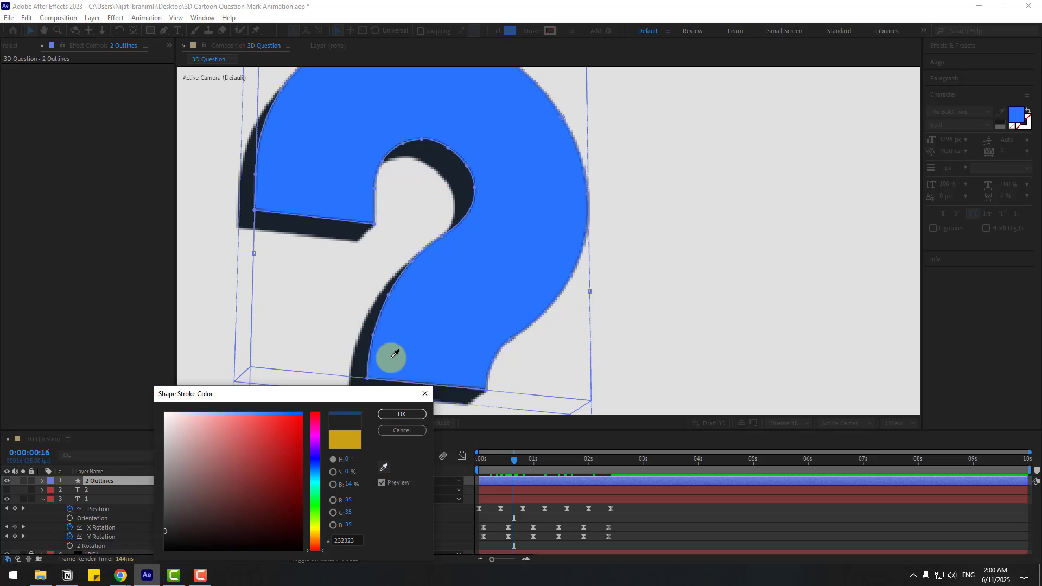
click(390, 353)
click(294, 427)
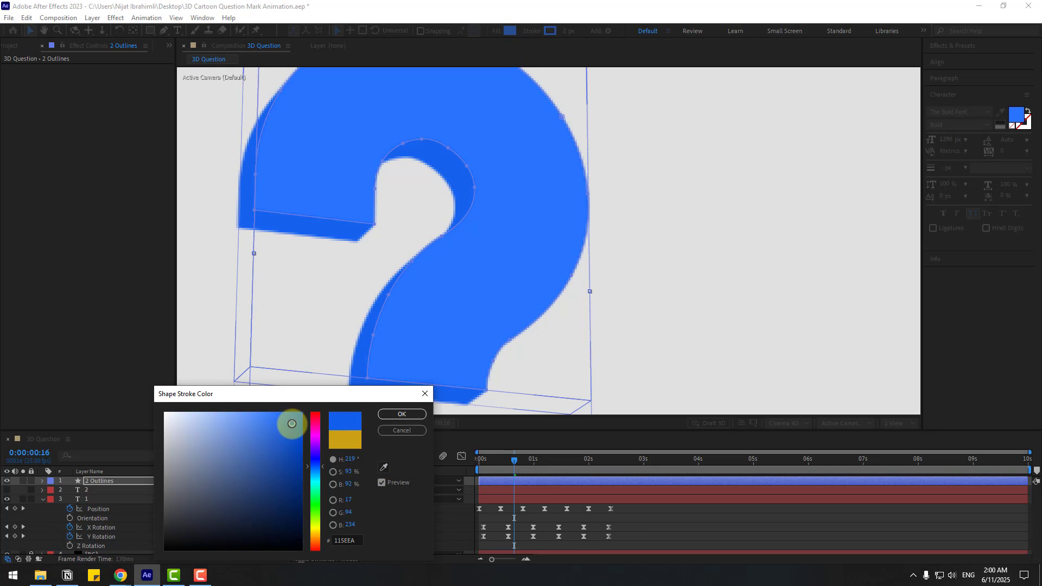
click(412, 414)
Delete the spare text layer 2
scroll(633, 327, down, 5)
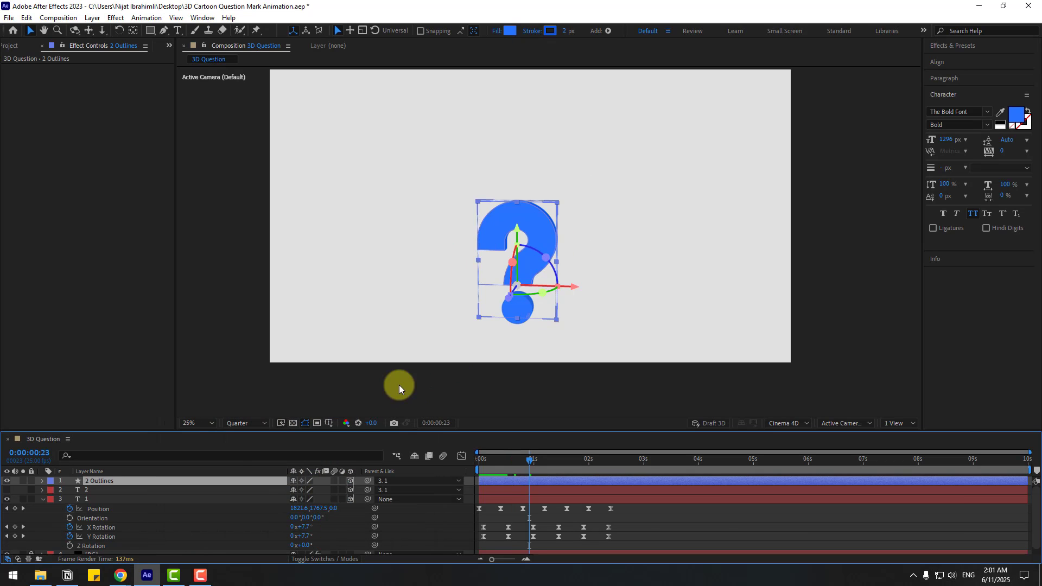
click(87, 491)
key(Delete)
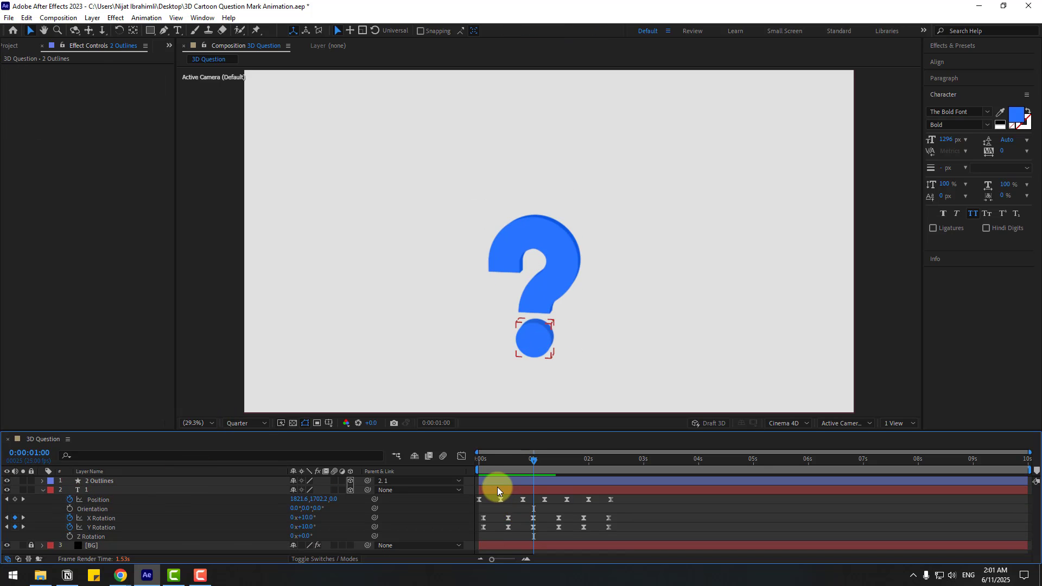
Shift the 2 Outlines layer to start a few frames later and reveal its Scale keyframes
drag(497, 486, 510, 480)
drag(479, 462, 508, 464)
key(s)
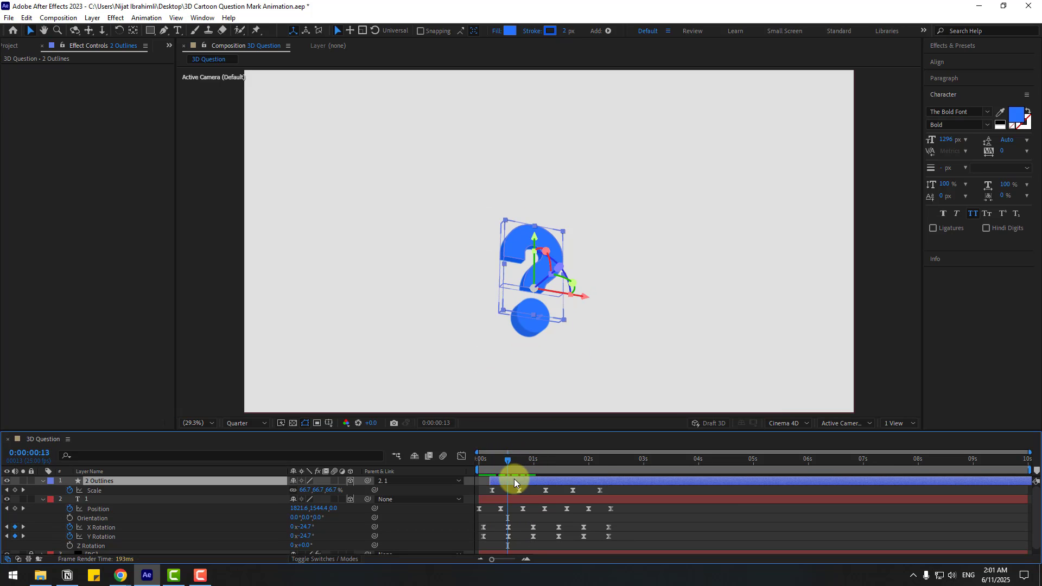
At 0:00:00:06 key Y Rotation at 50°, then -25° ten frames later
key(shift+r)
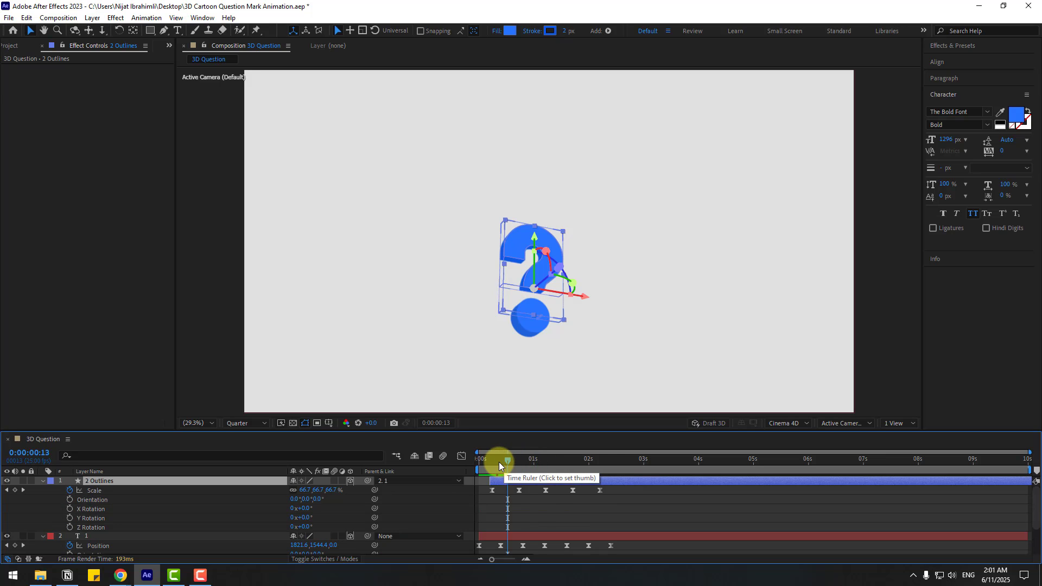
click(495, 462)
drag(494, 462, 493, 463)
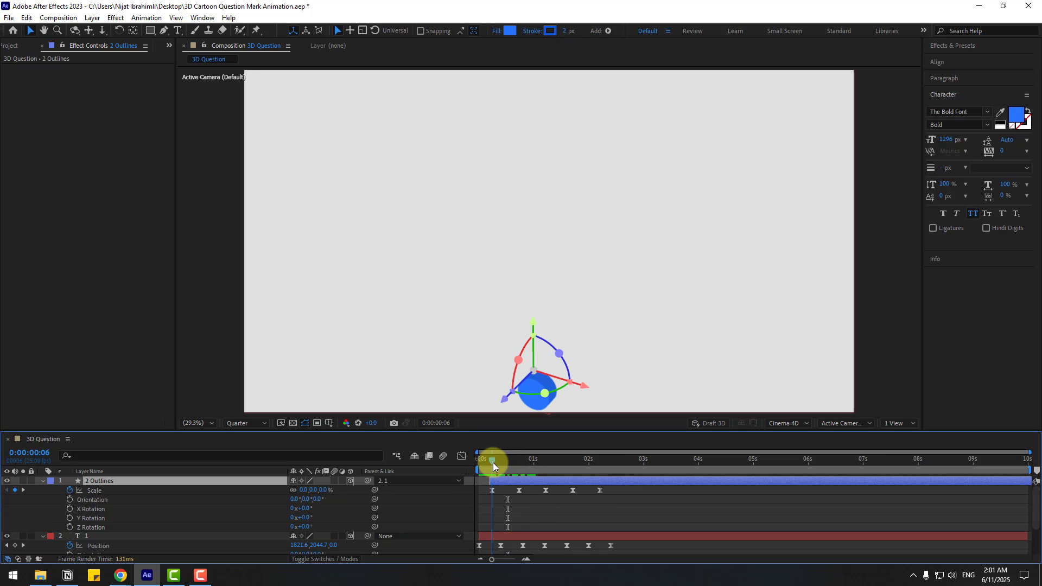
click(70, 518)
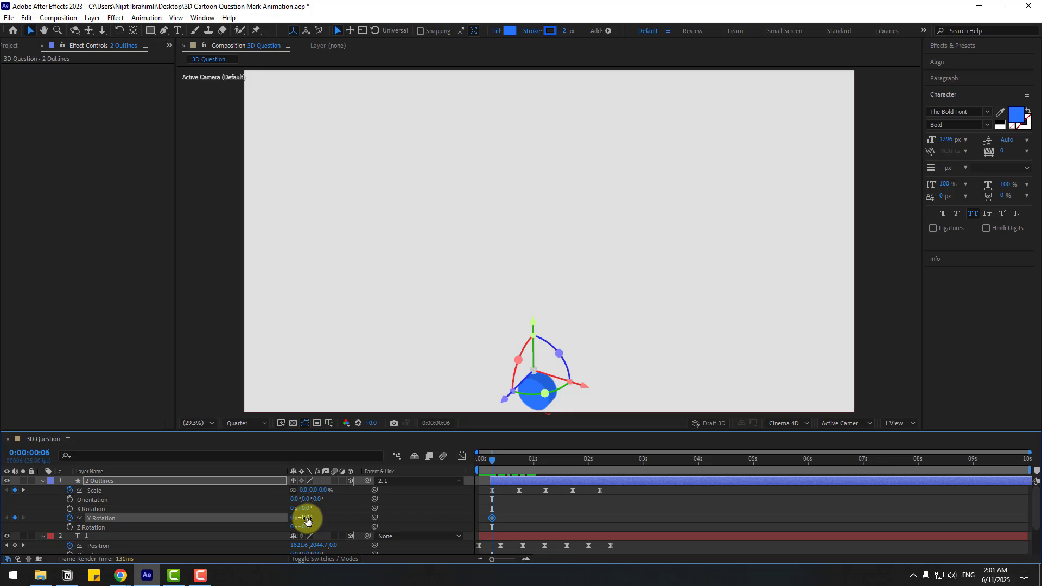
text(50)
key(Return)
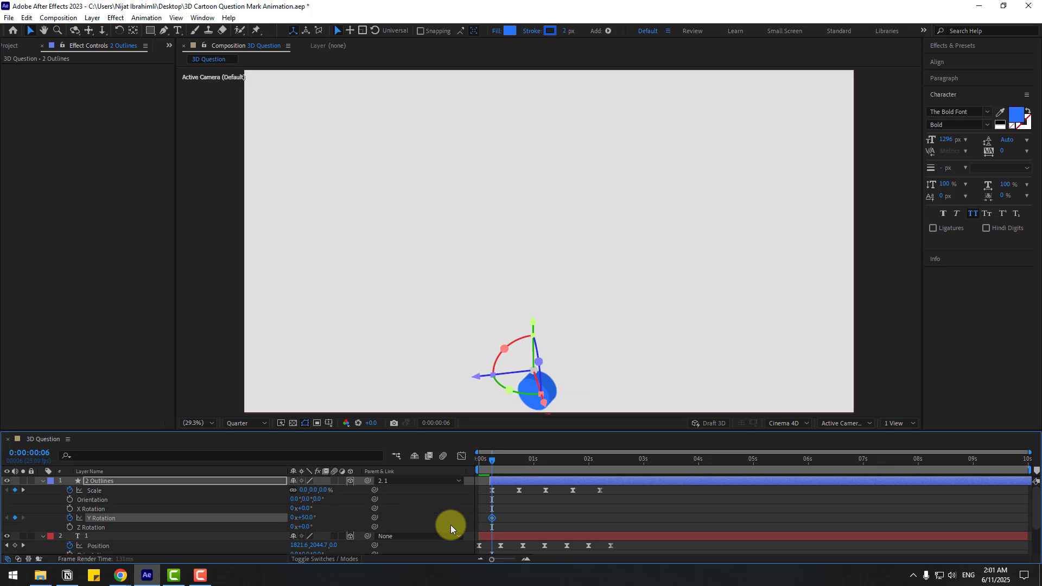
key(shift+Page_Down)
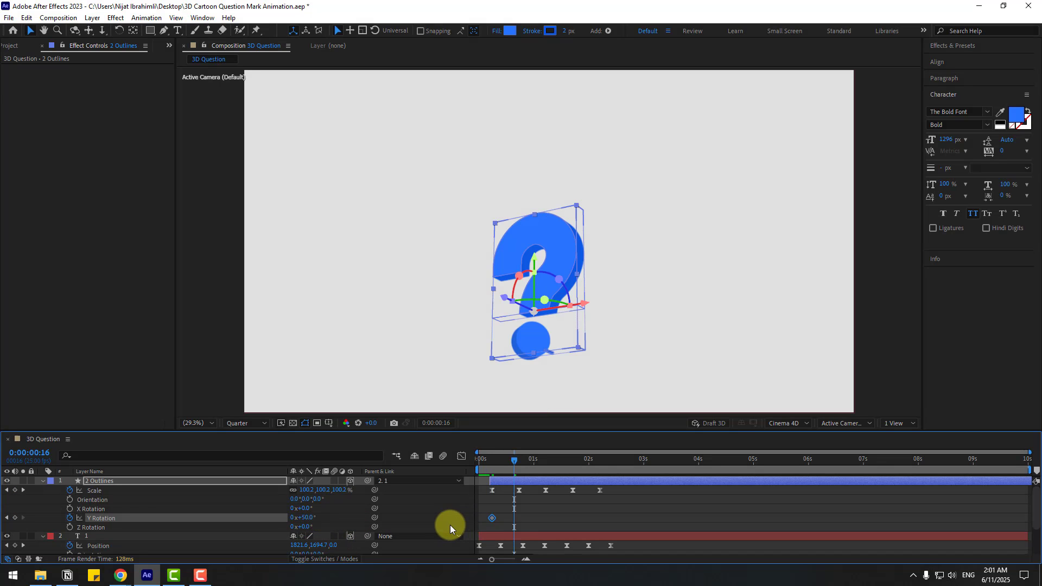
click(309, 518)
text(-25)
key(Return)
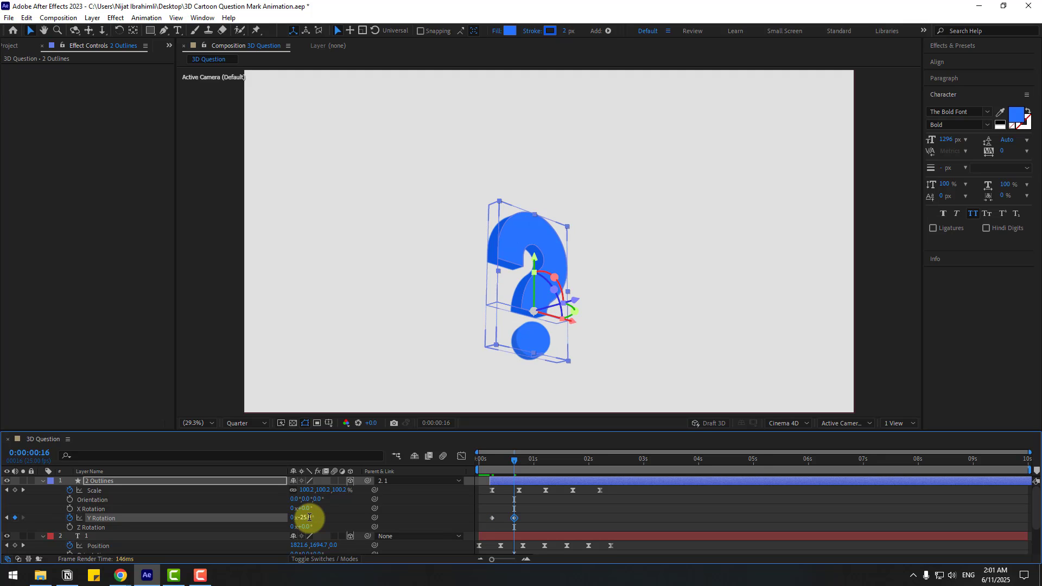
Continue the Y Rotation keyframes every ten frames: 10°, -5°, 2.5°, then 0°
key(space)
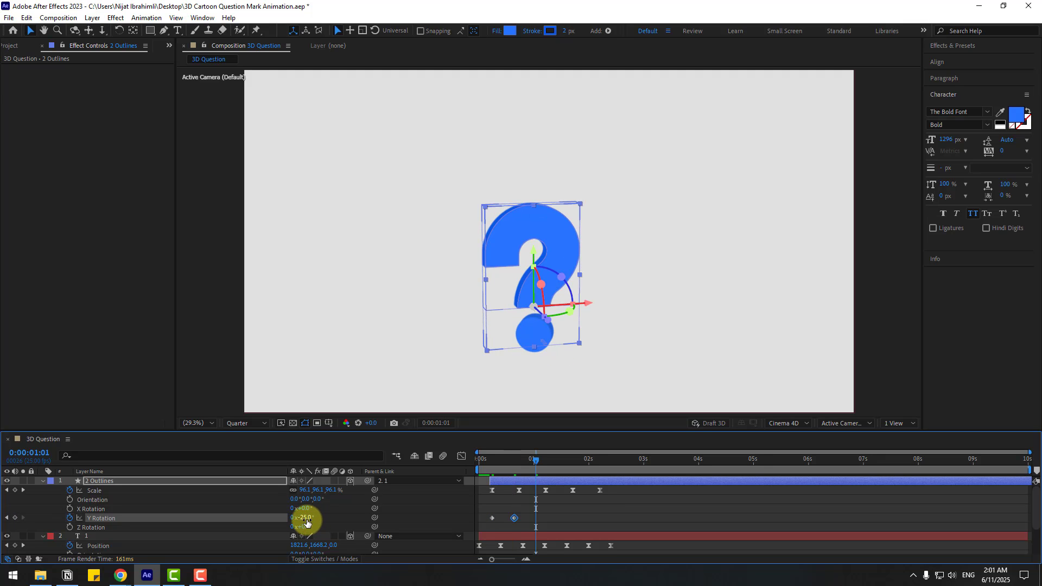
text(10)
key(Return)
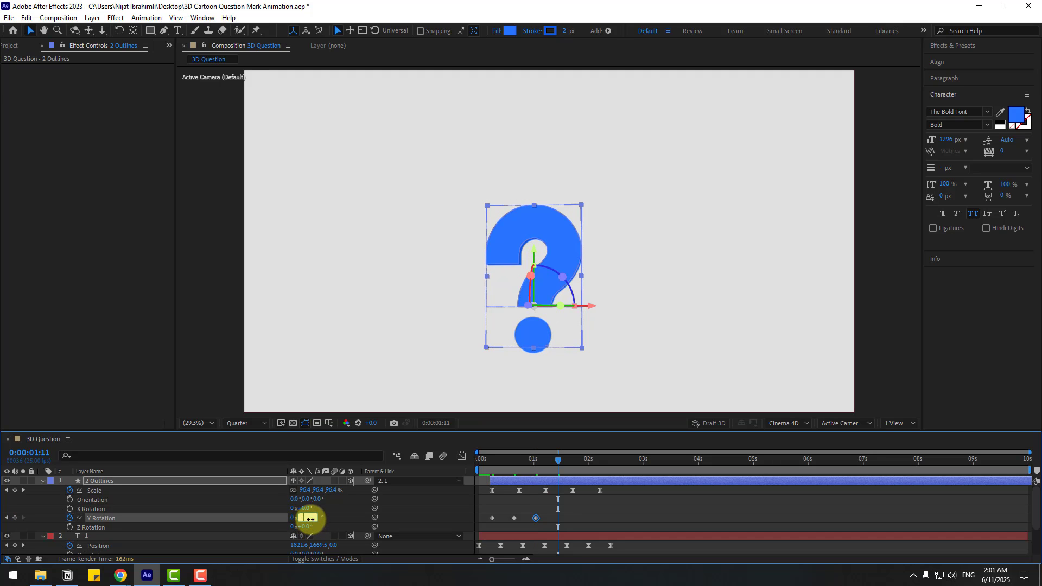
key(Return)
key(shift+Page_Down)
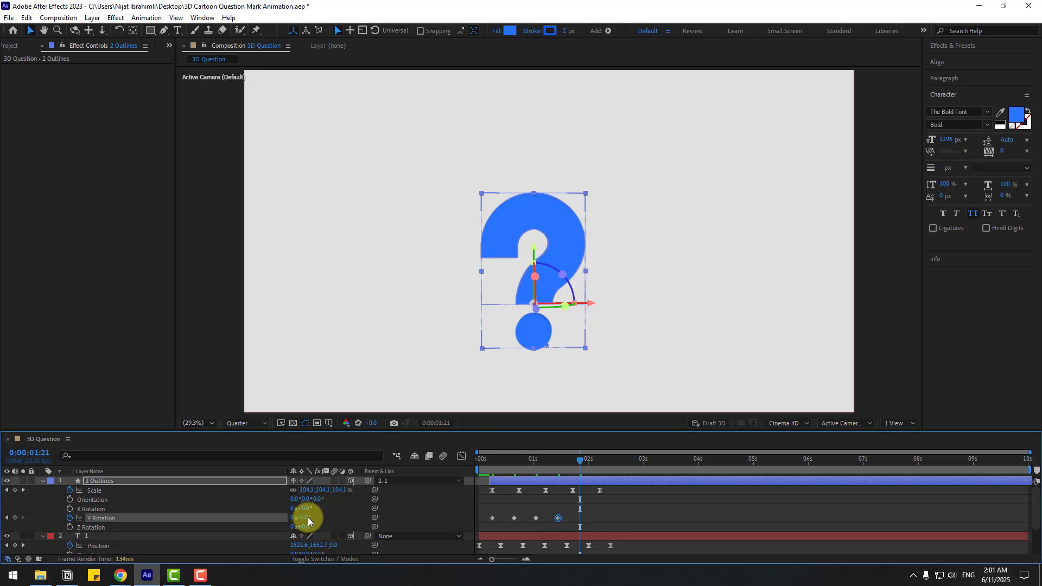
click(305, 517)
text(2.5)
key(Return)
key(shift+Page_Down)
text(0)
key(Return)
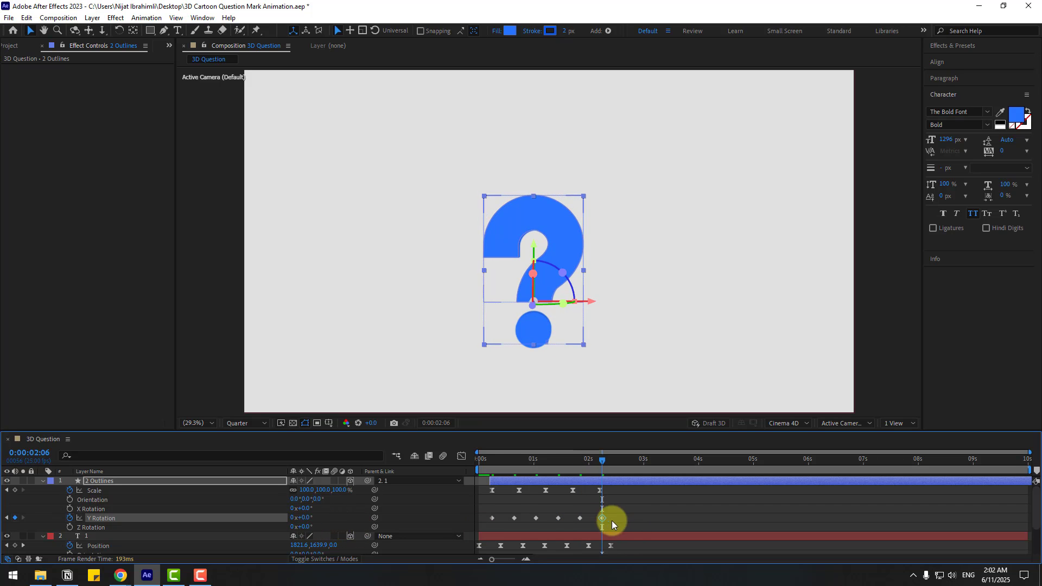
Apply Easy Ease to all the Y Rotation keyframes and preview the wobble
drag(612, 520, 480, 517)
right_click(492, 517)
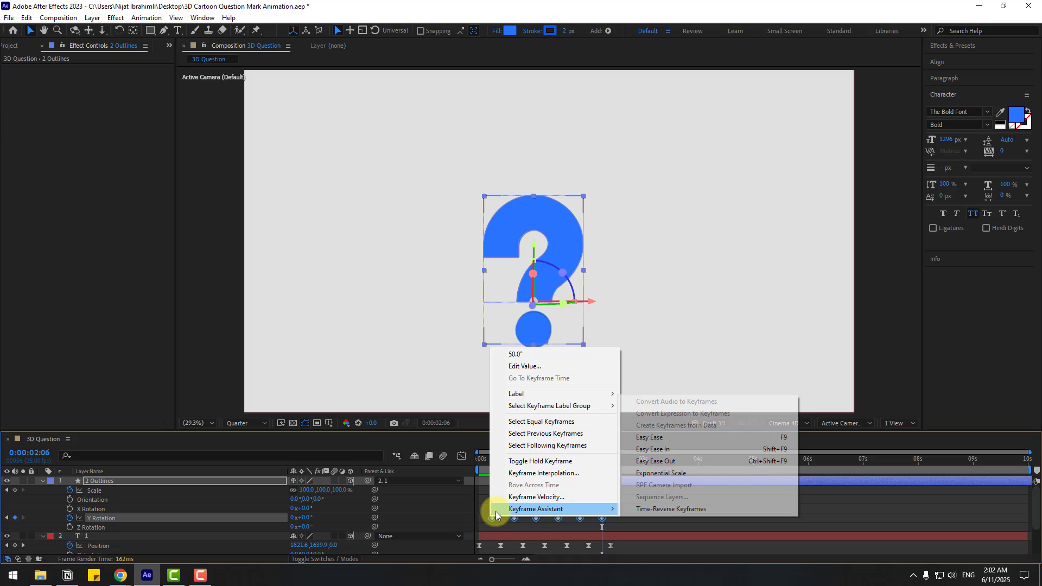
click(651, 437)
key(space)
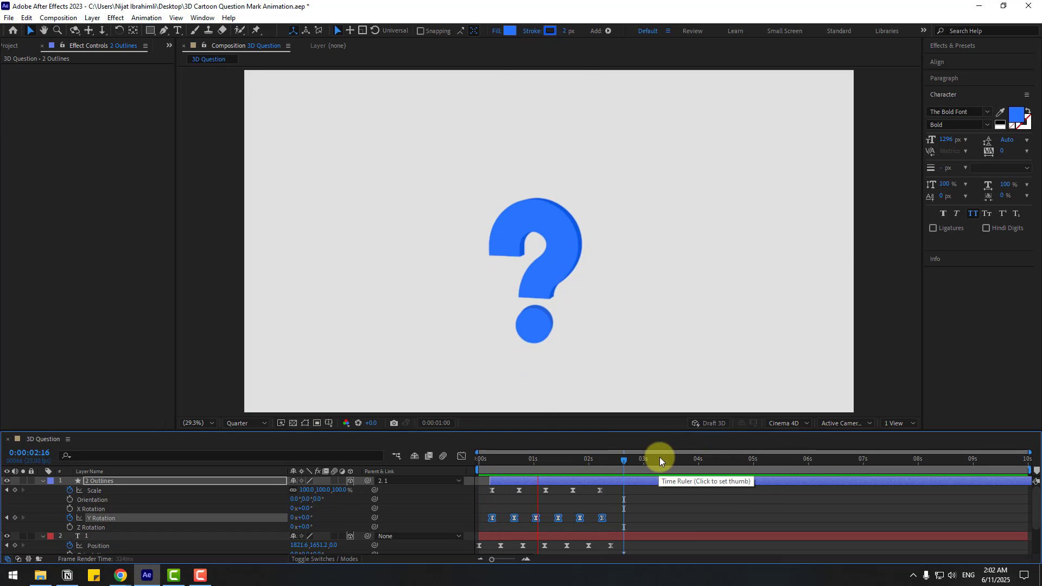
Replay the preview, return to 0:00:01:19, and select the 2 Outlines layer at 100% view
scroll(608, 352, down, 2)
key(space)
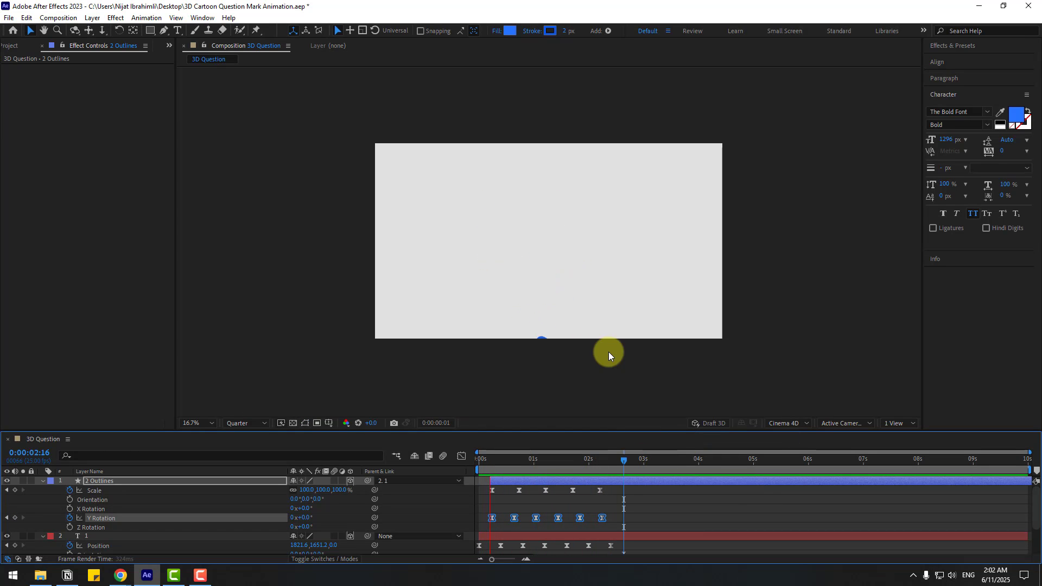
scroll(617, 366, up, 2)
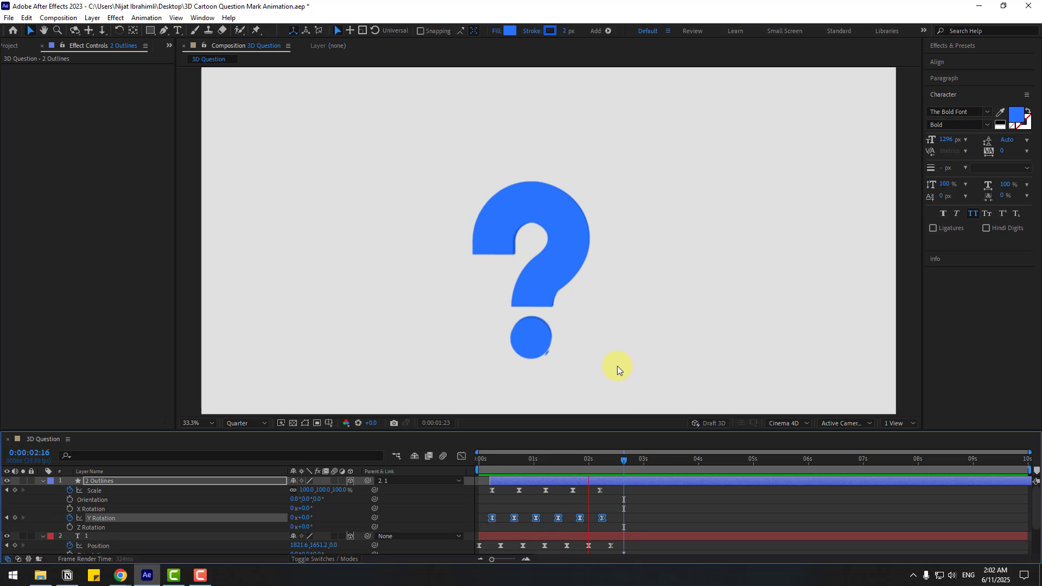
drag(624, 458, 532, 423)
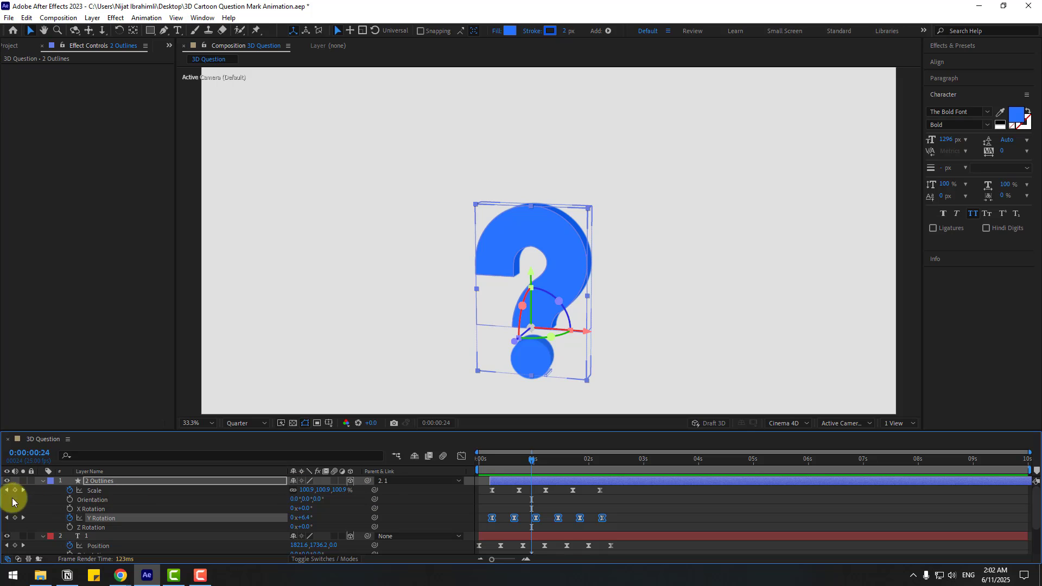
key(F2)
click(90, 481)
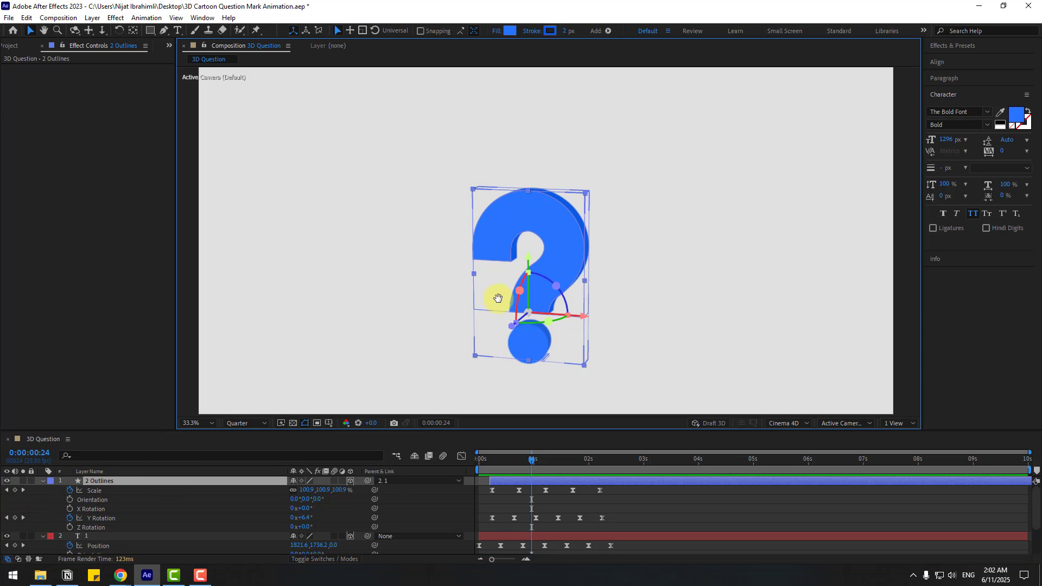
scroll(495, 298, up, 4)
key(comma)
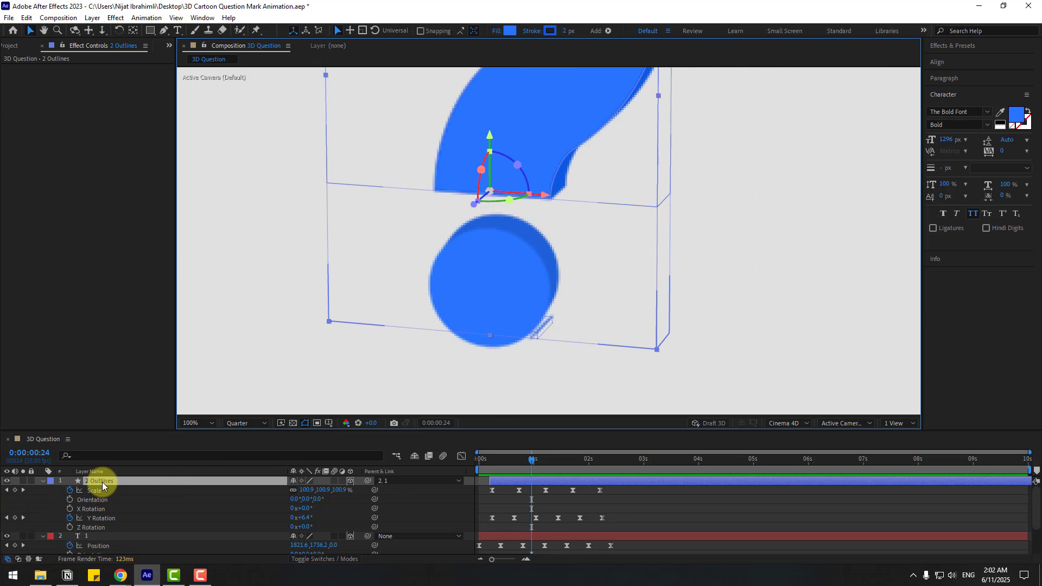
click(44, 480)
click(43, 480)
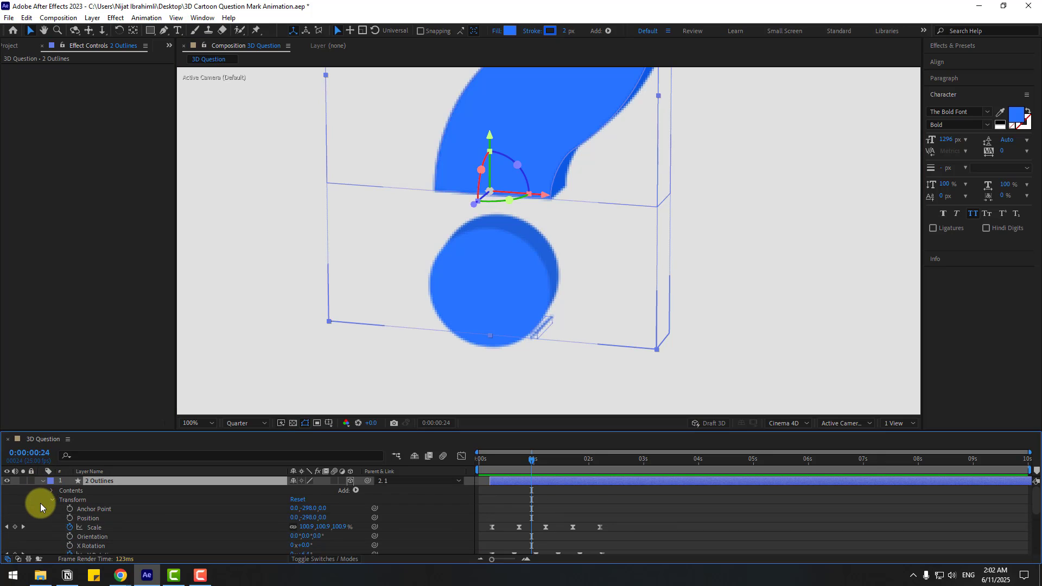
Solo 2 Outlines, hide the second ? path under Contents, then unsolo the layer
click(23, 481)
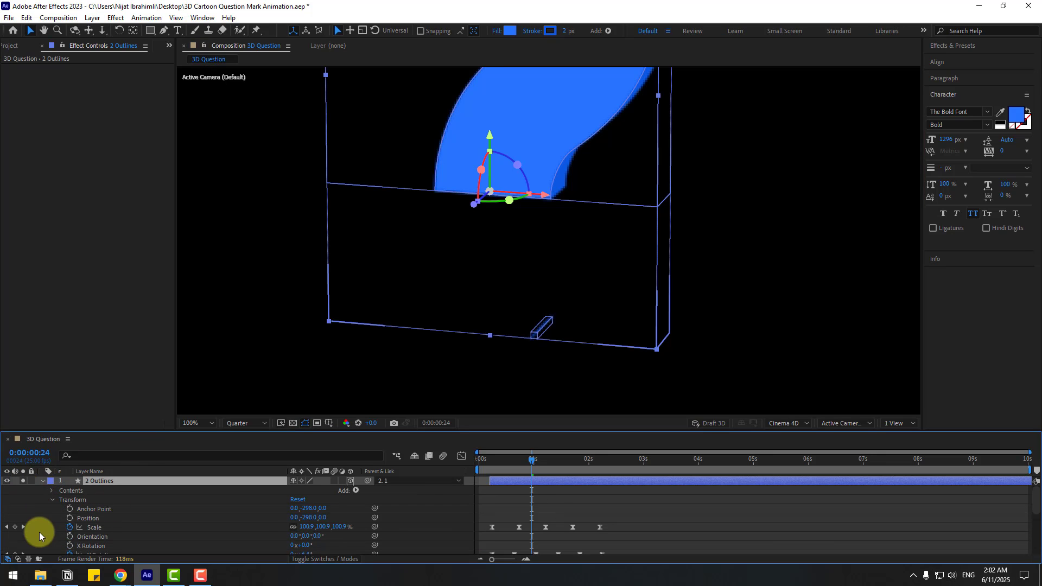
click(52, 500)
click(52, 491)
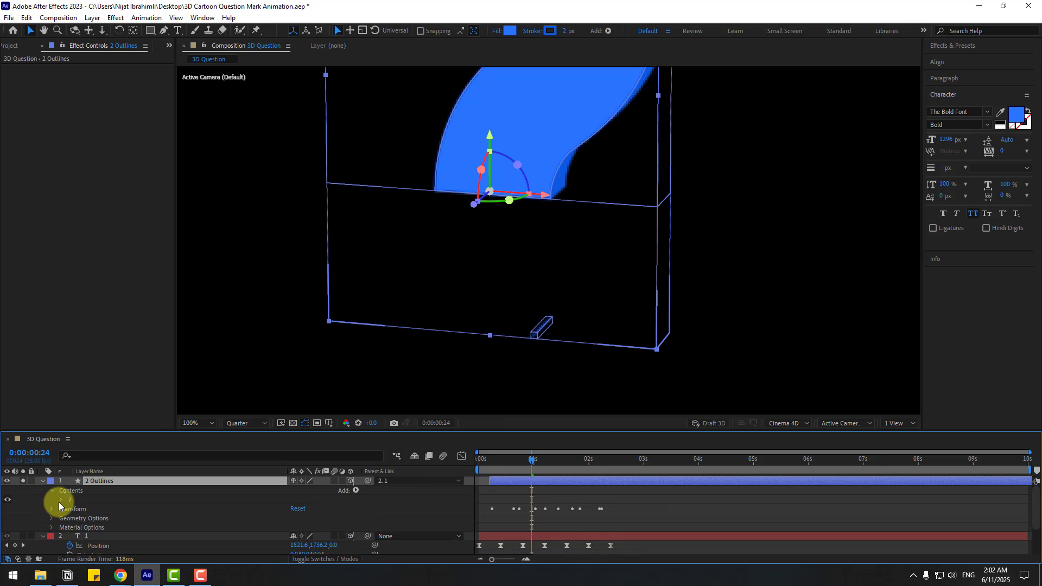
click(60, 500)
click(80, 514)
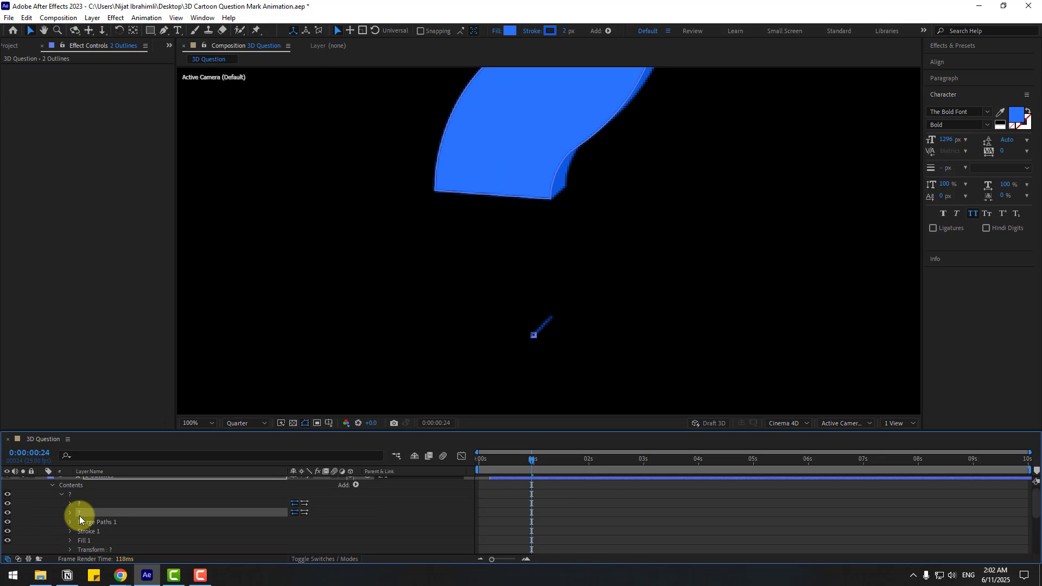
click(8, 514)
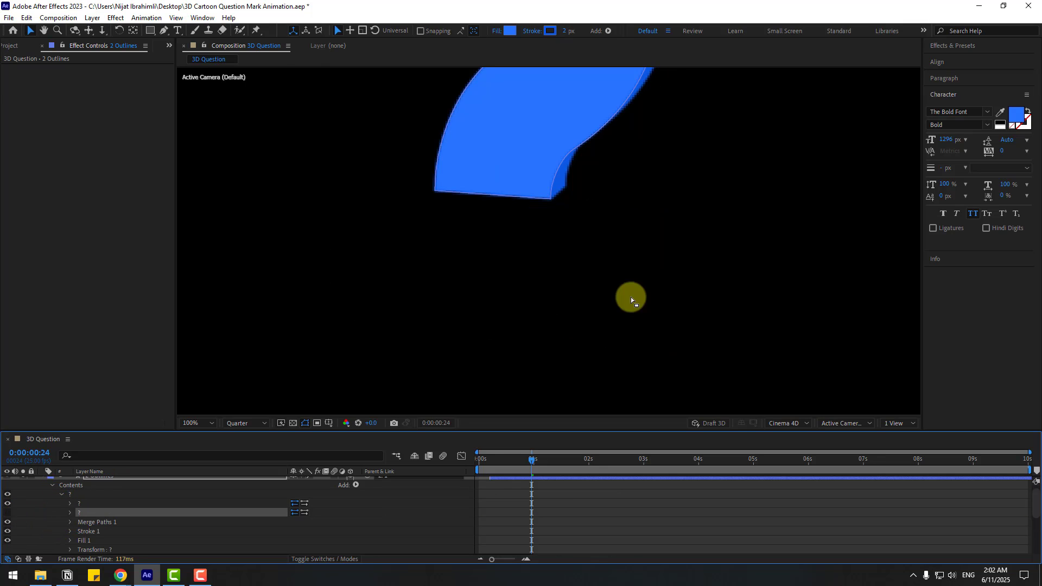
scroll(628, 295, down, 4)
scroll(57, 497, up, 1)
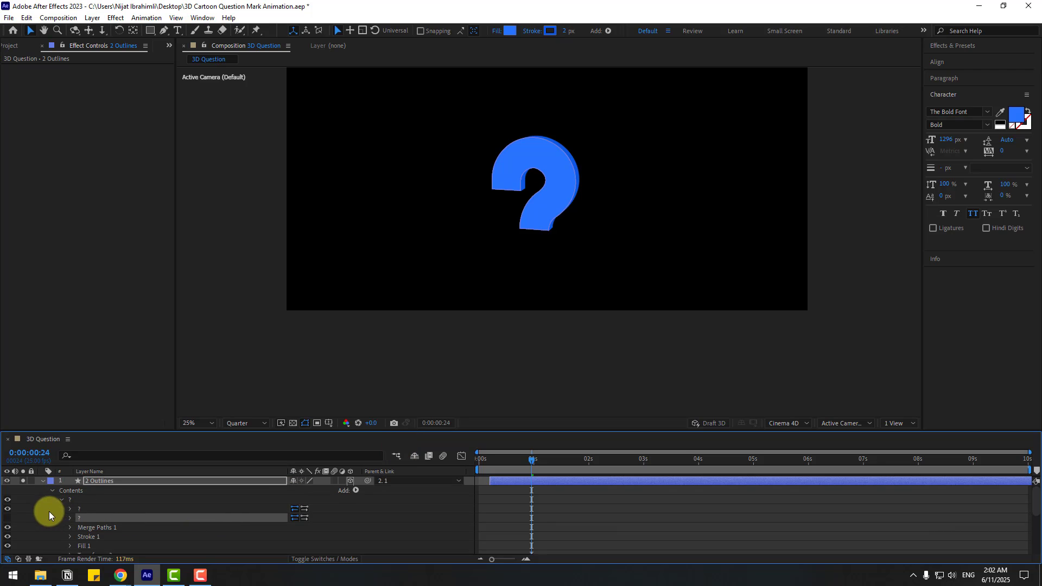
click(23, 481)
Collapse 2 Outlines, fit the composition in view, and set the playhead to 0:00:02:10
click(43, 481)
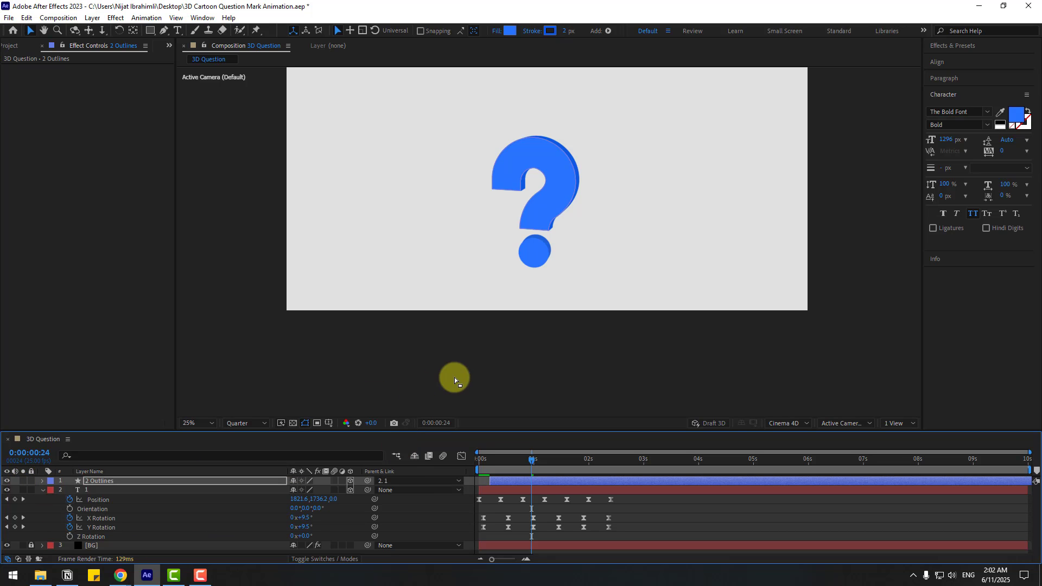
key(shift+slash)
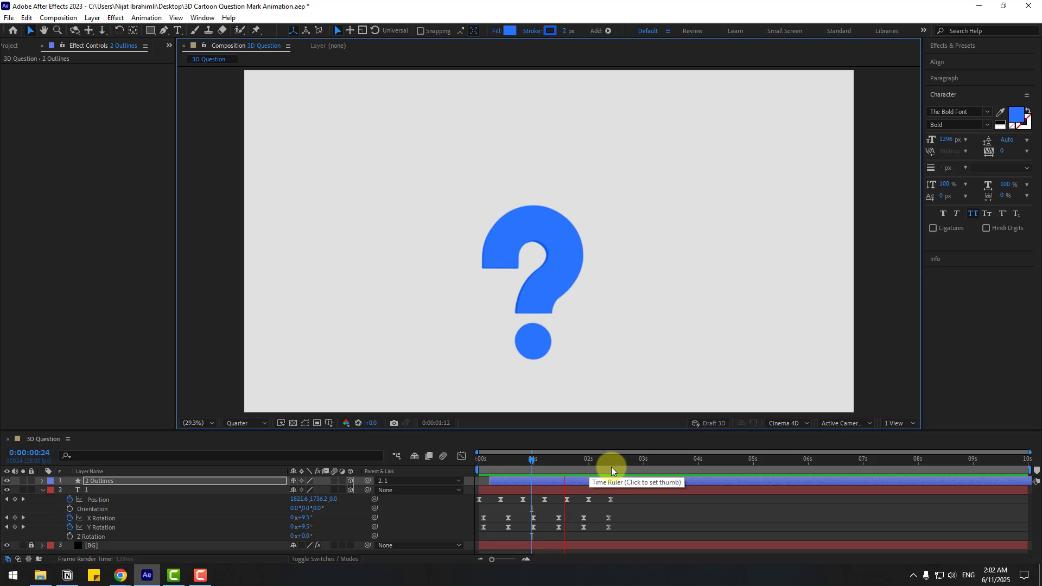
click(611, 467)
Add Particle Fireworks from Animation Composer 3's Starter Precomps > Shape Elements to the composition
click(203, 18)
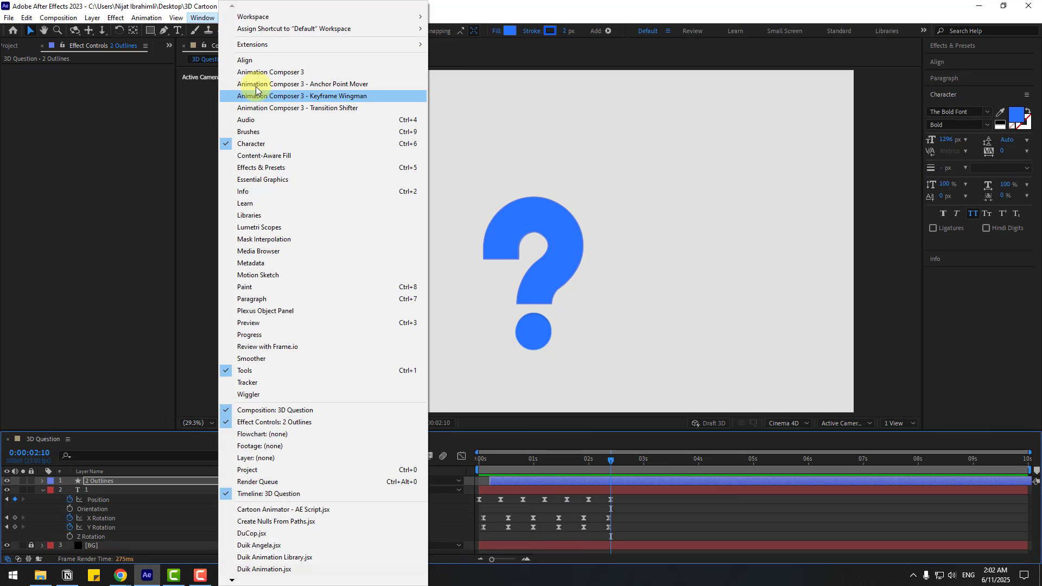
click(331, 74)
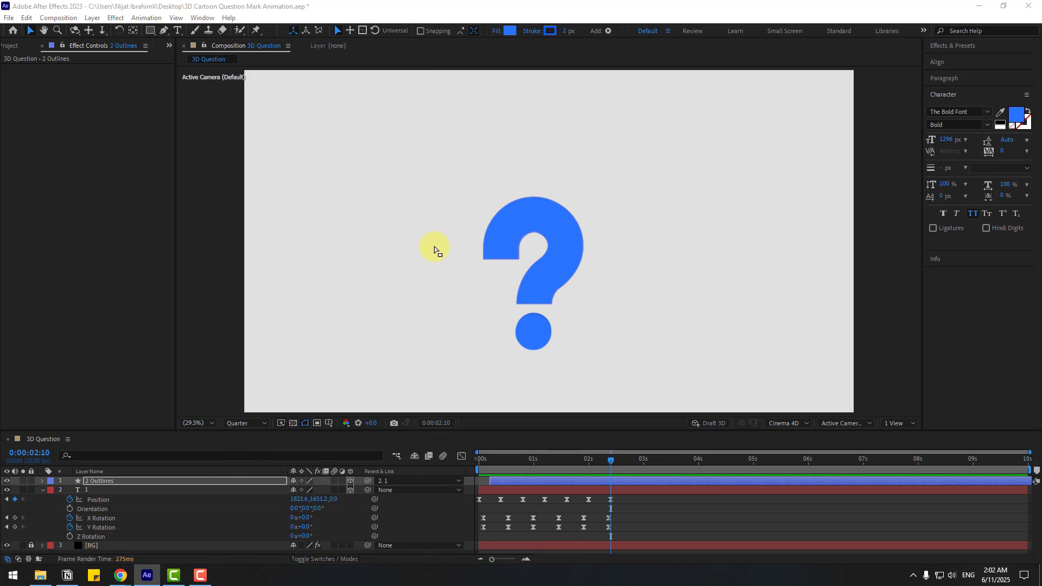
click(421, 244)
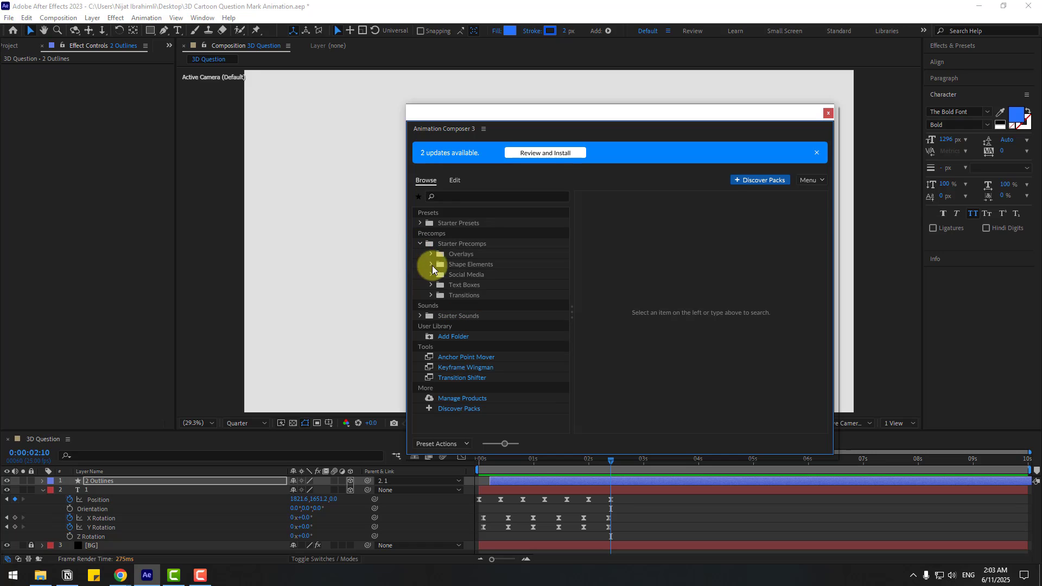
click(471, 264)
drag(826, 224, 817, 351)
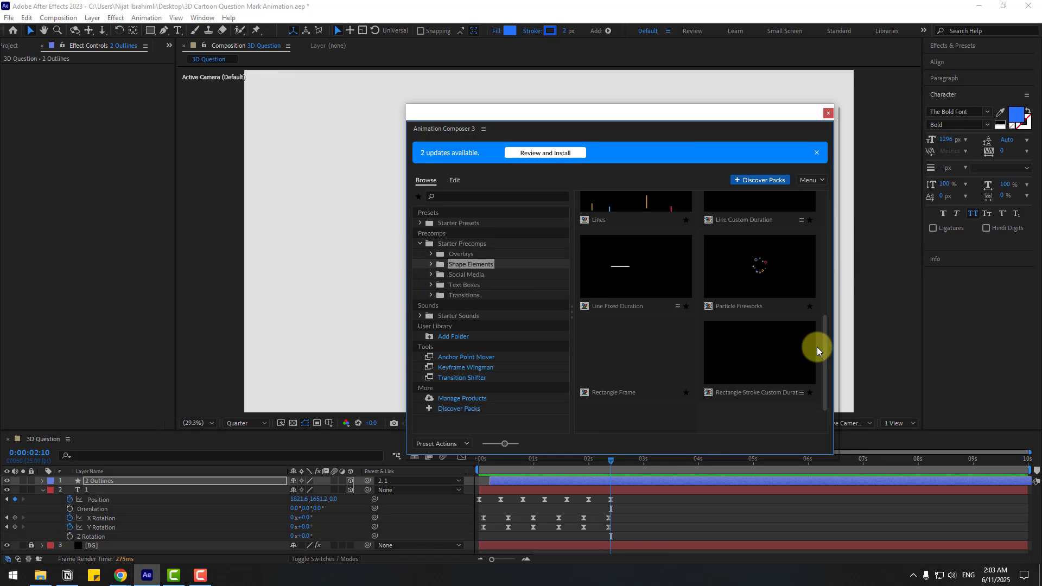
click(740, 265)
click(809, 445)
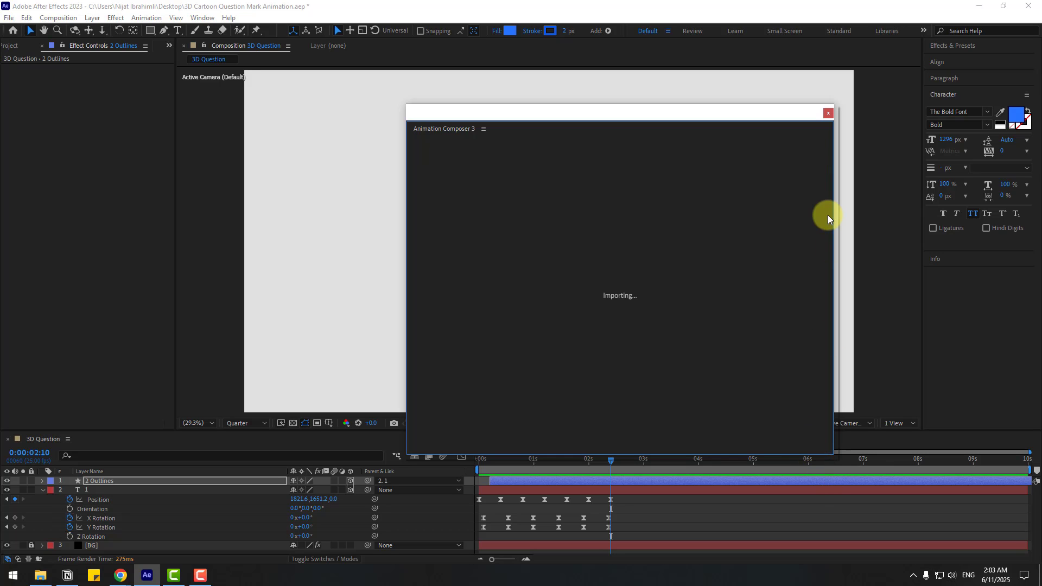
click(828, 112)
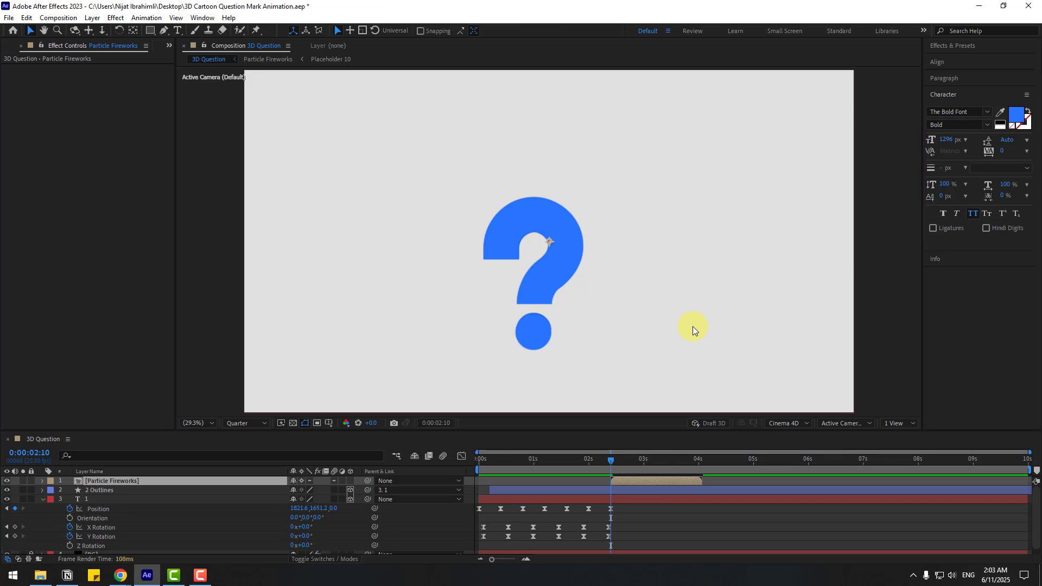
Start Particle Fireworks at 0:00:00:10, add a Fill effect eyedropped to the question mark's blue, then preview
click(495, 461)
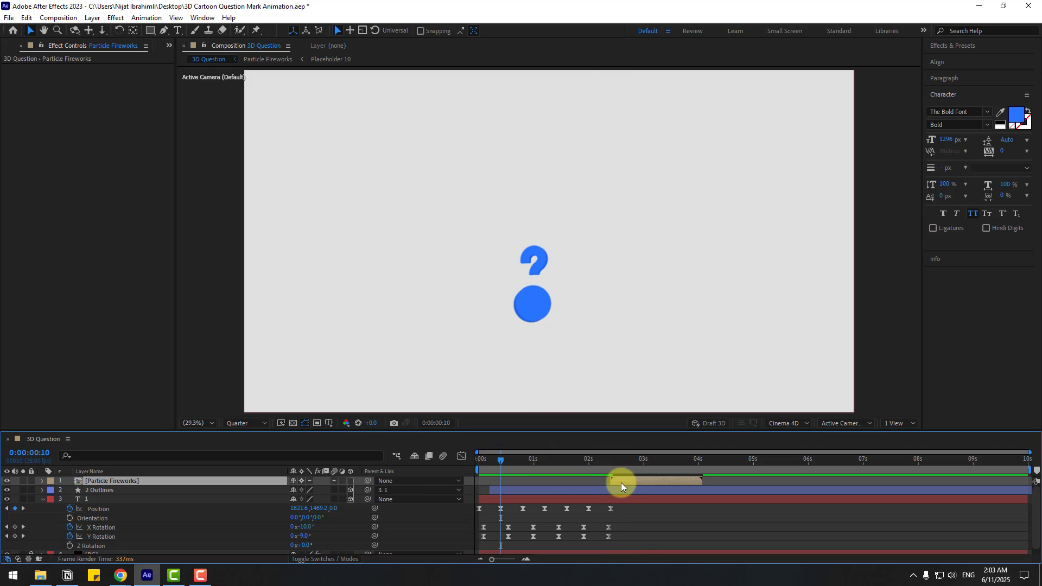
drag(621, 481, 504, 483)
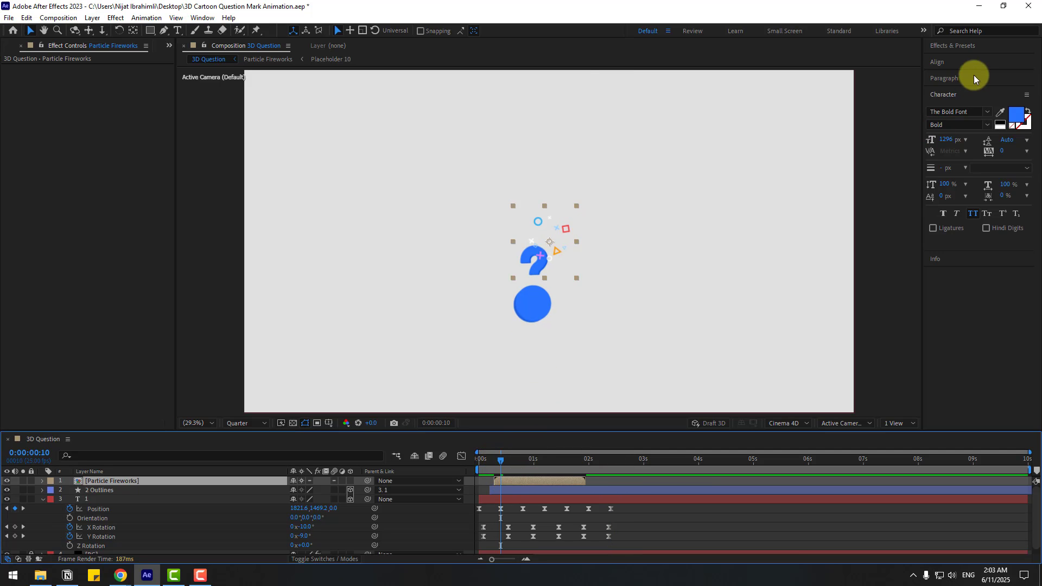
click(953, 46)
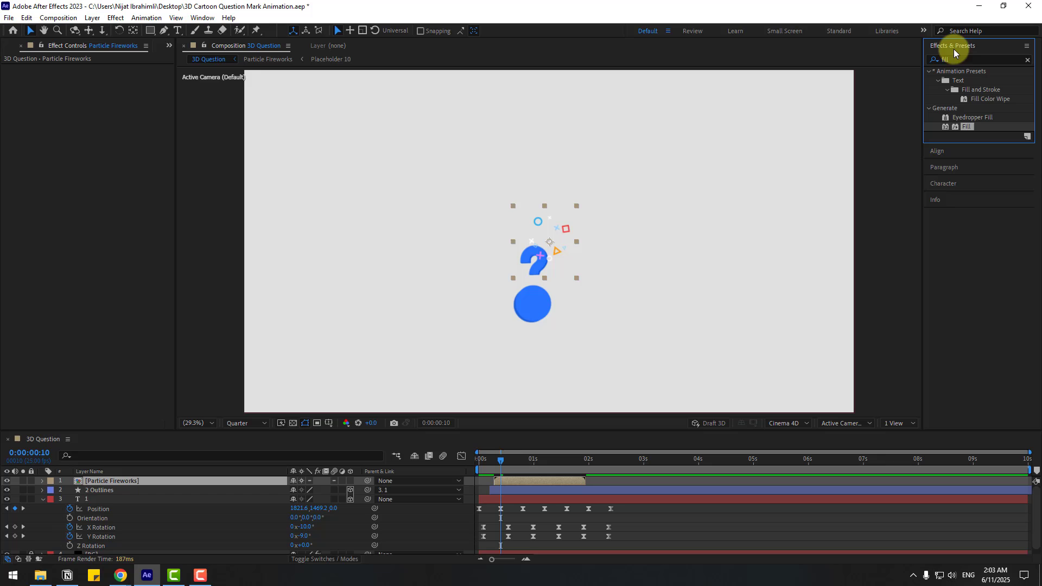
click(964, 128)
drag(963, 129, 99, 480)
click(550, 309)
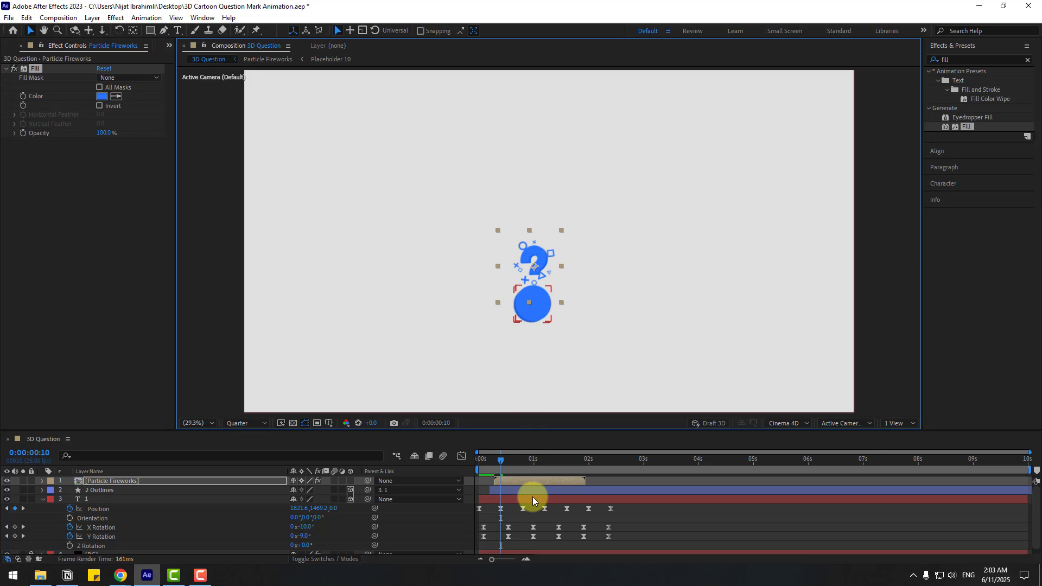
drag(480, 462, 615, 465)
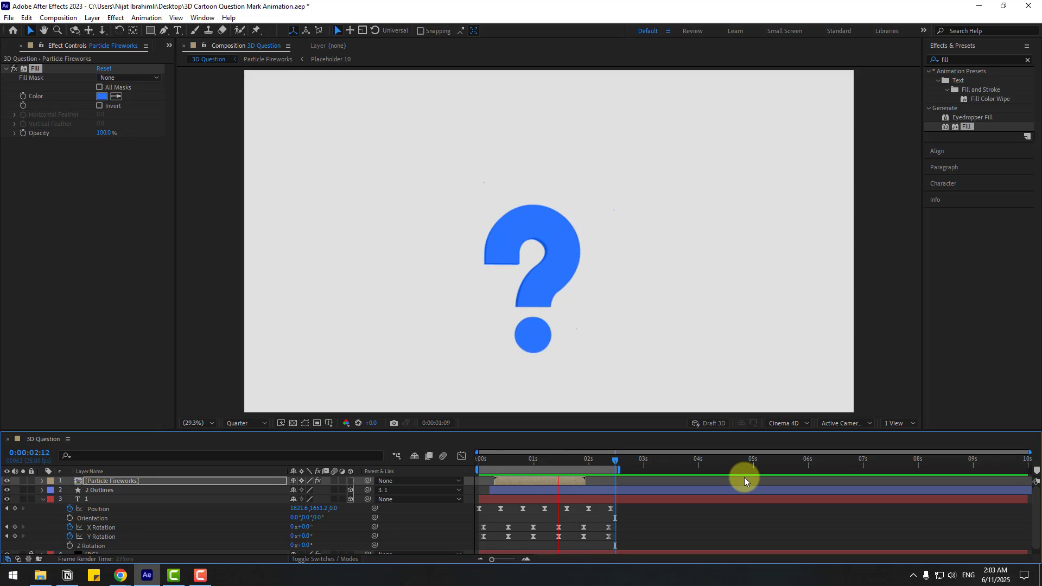
key(space)
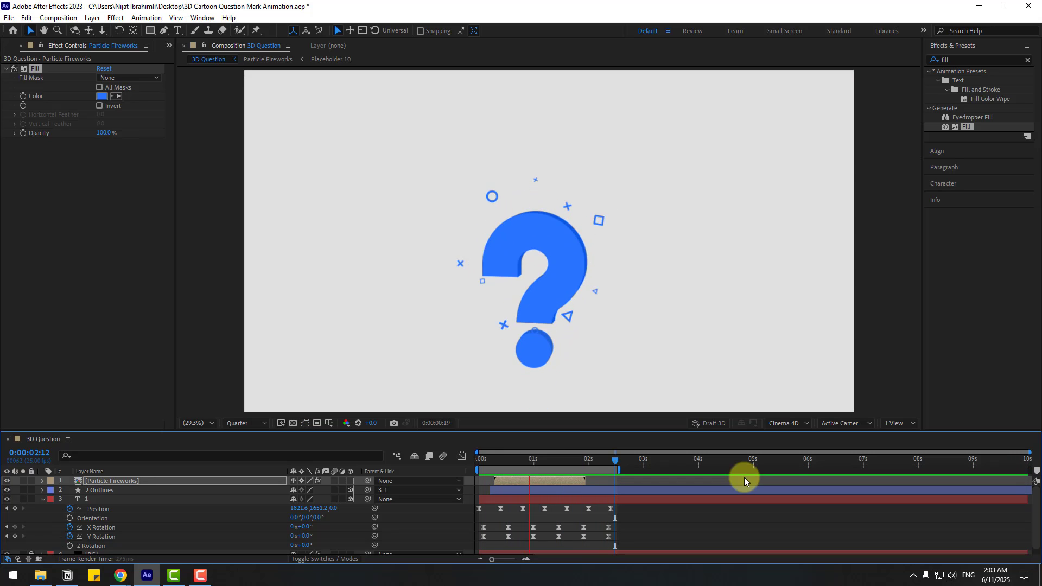